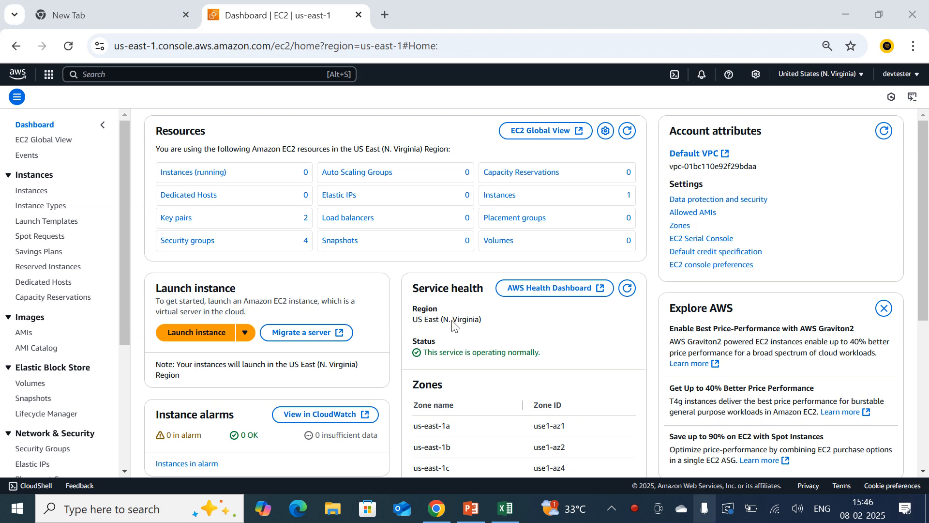
Open the EC2 service from the console home, view the running instances list and start launching a new instance
click(69, 45)
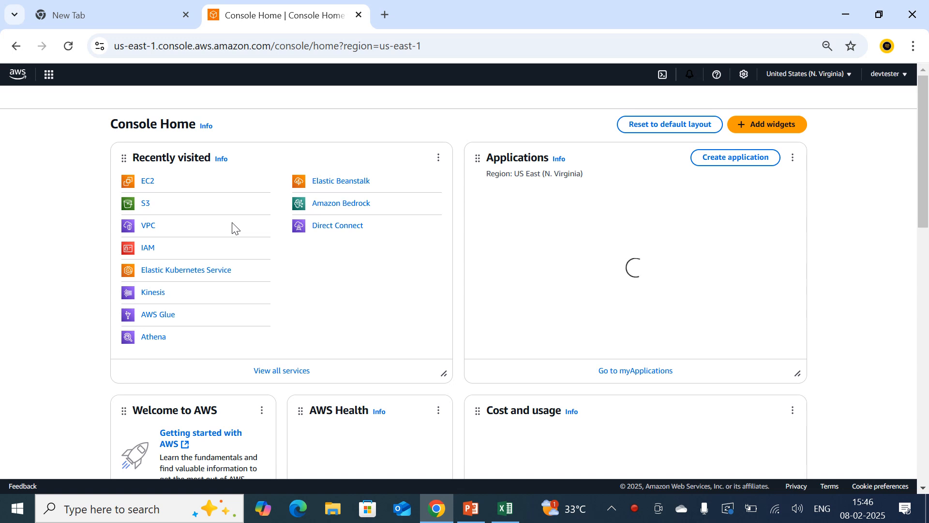
click(148, 182)
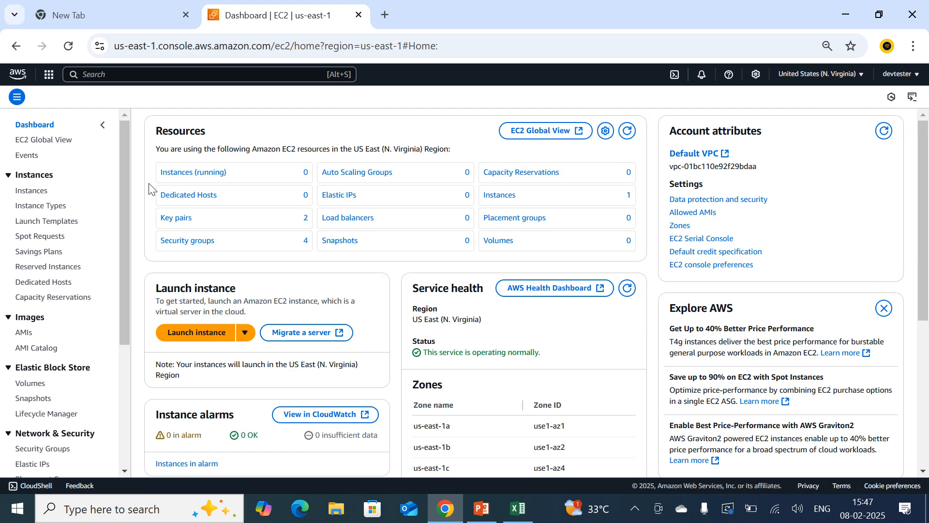
click(176, 180)
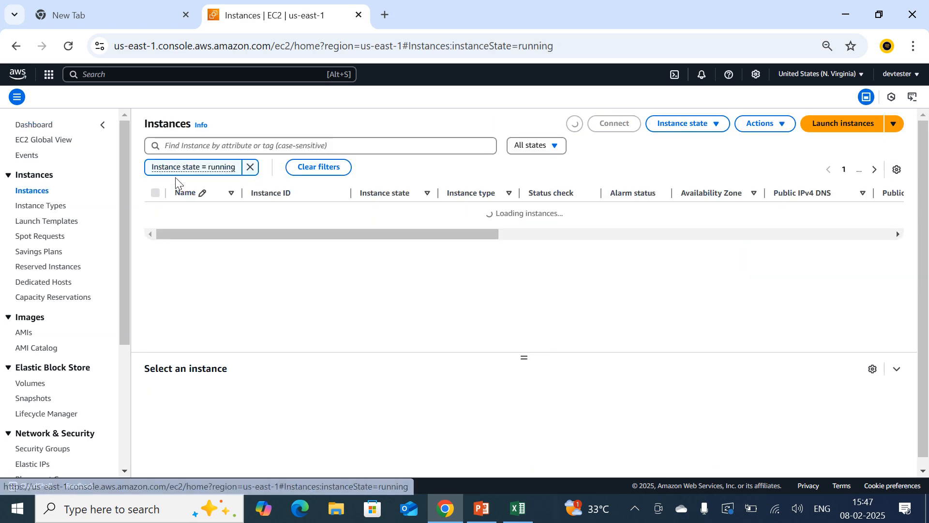
click(842, 123)
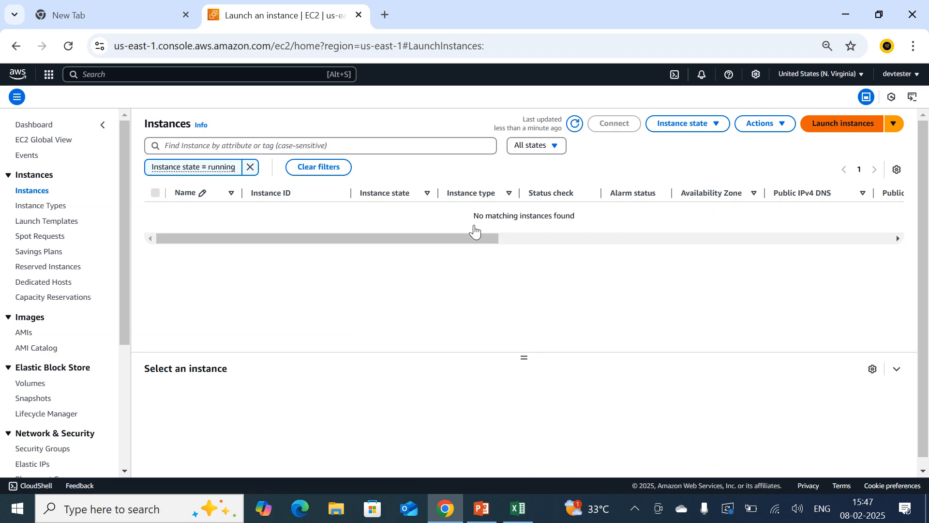
Name the new instance server1
click(98, 212)
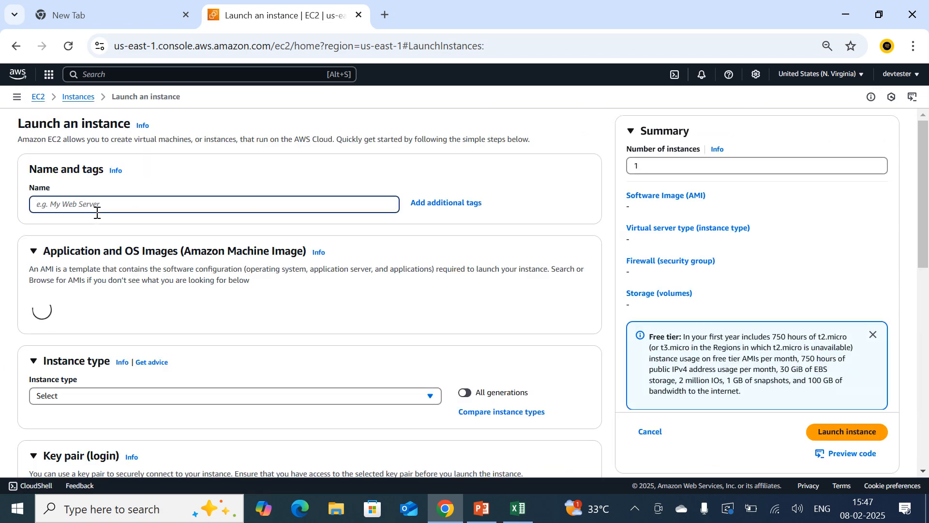
text(server)
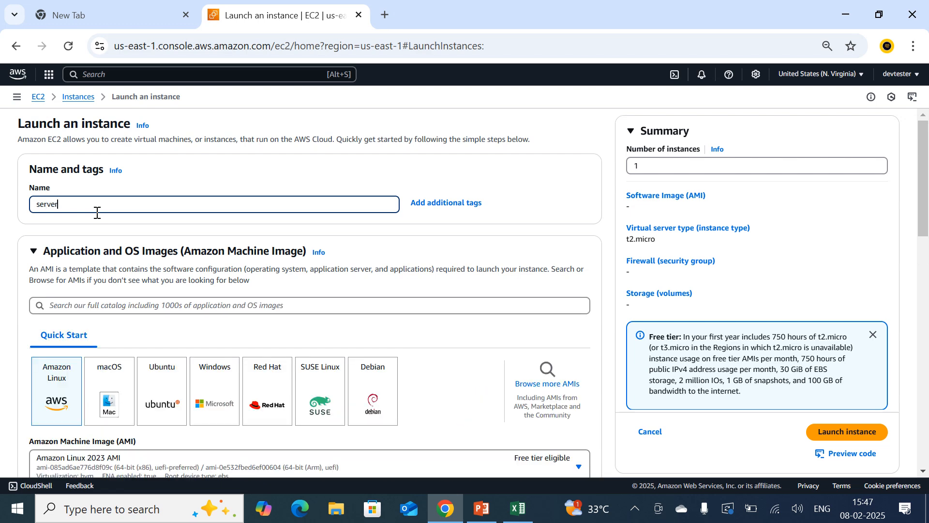
text(1)
Choose Amazon Linux 2 AMI (HVM) - Kernel 5.10, SSD Volume Type as the instance's machine image
scroll(445, 333, down, 3)
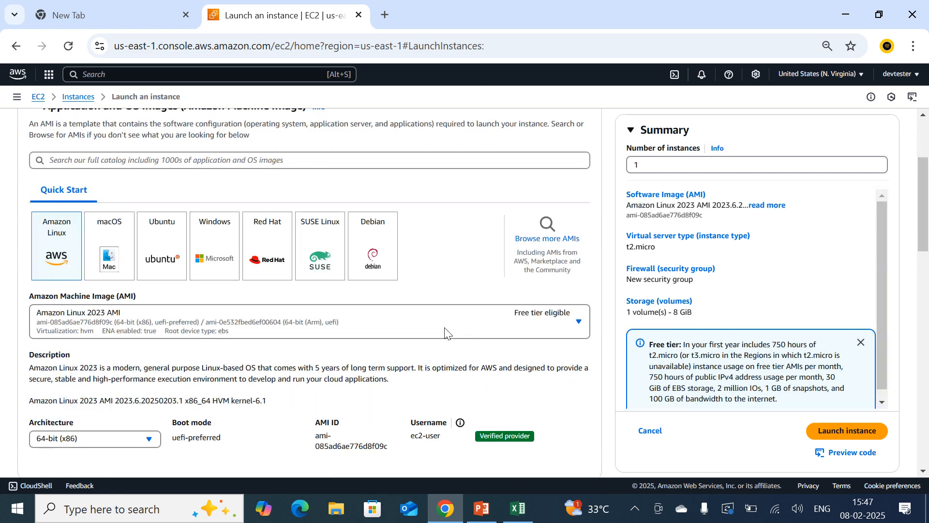
click(525, 331)
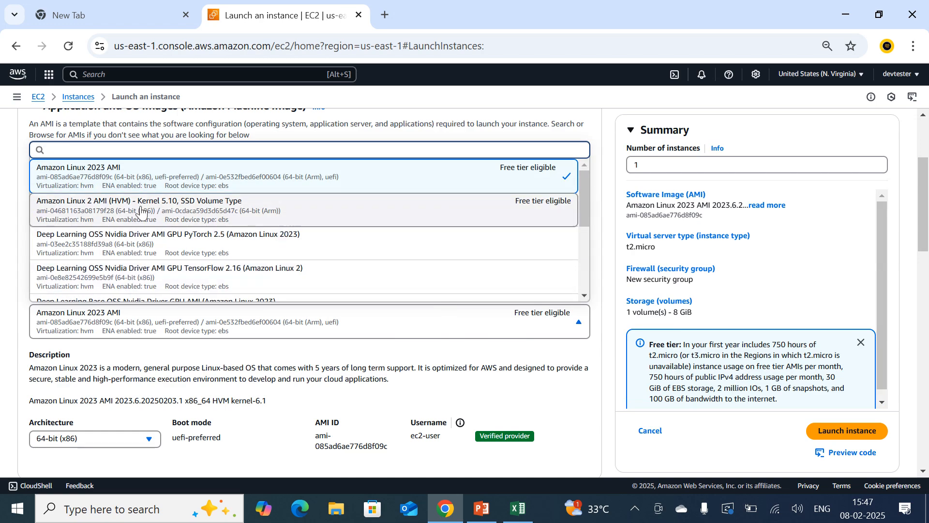
click(111, 210)
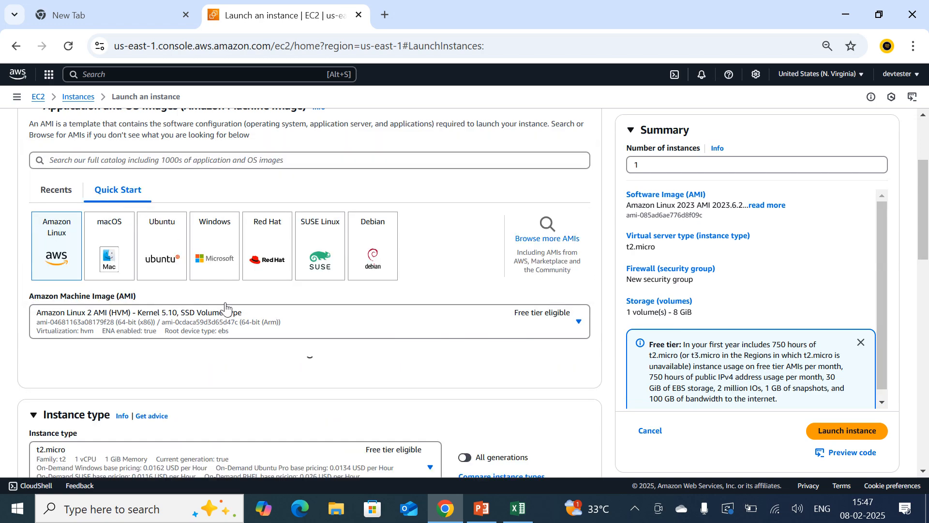
Select key1 as the key pair for logging in to the instance
scroll(224, 312, down, 3)
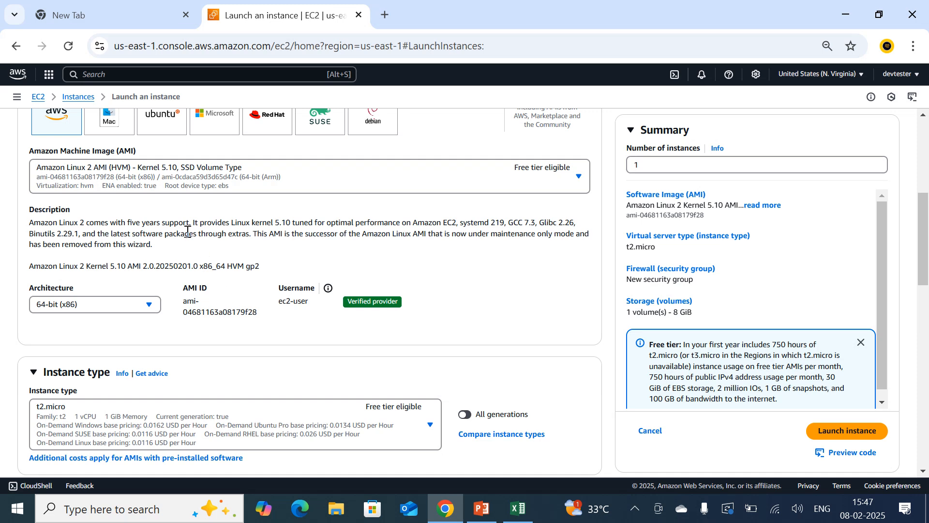
scroll(188, 233, down, 3)
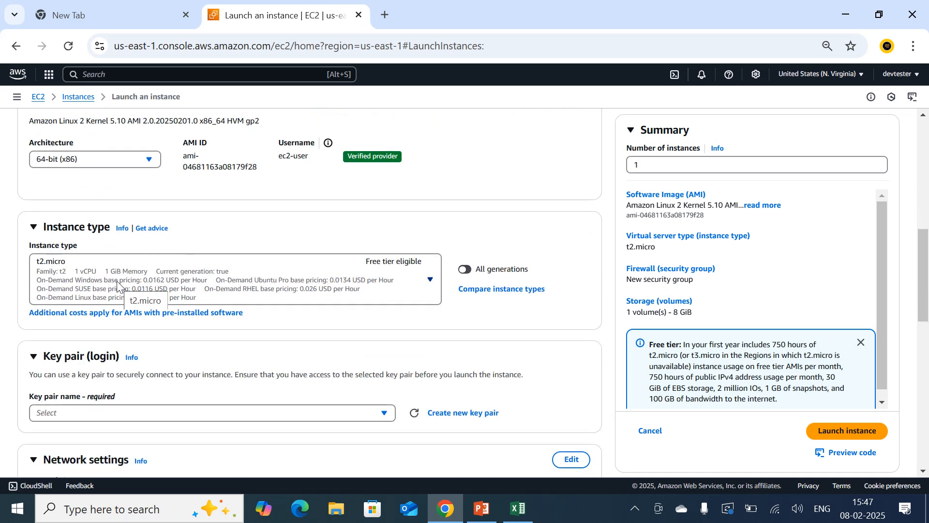
scroll(117, 286, down, 3)
click(140, 268)
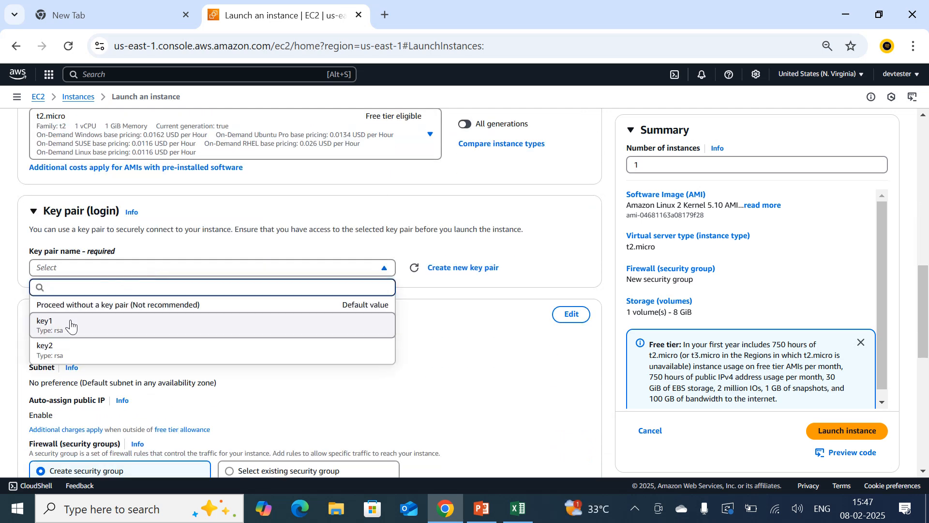
click(67, 325)
Edit the network settings and choose the default VPC's subnet subnet-0d5232af4f841db26 in availability zone us-east-1a
scroll(143, 291, down, 2)
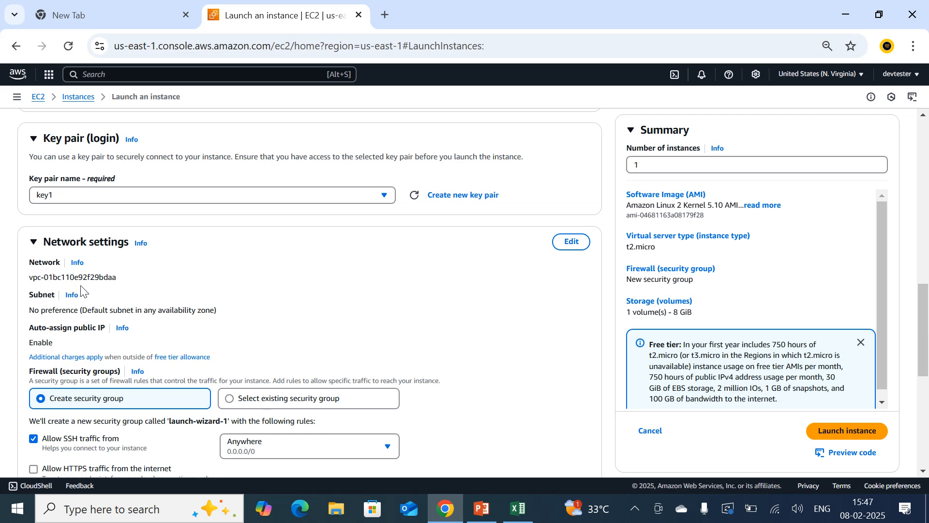
click(574, 245)
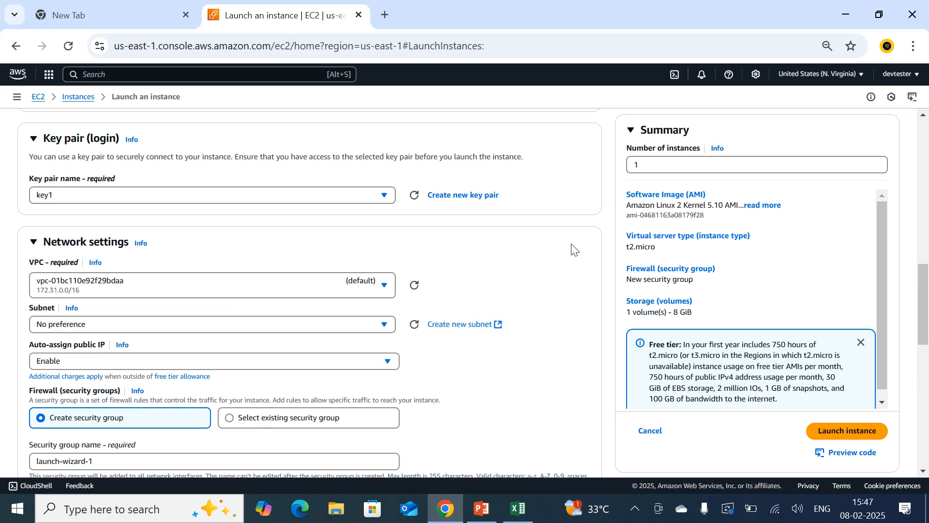
click(148, 328)
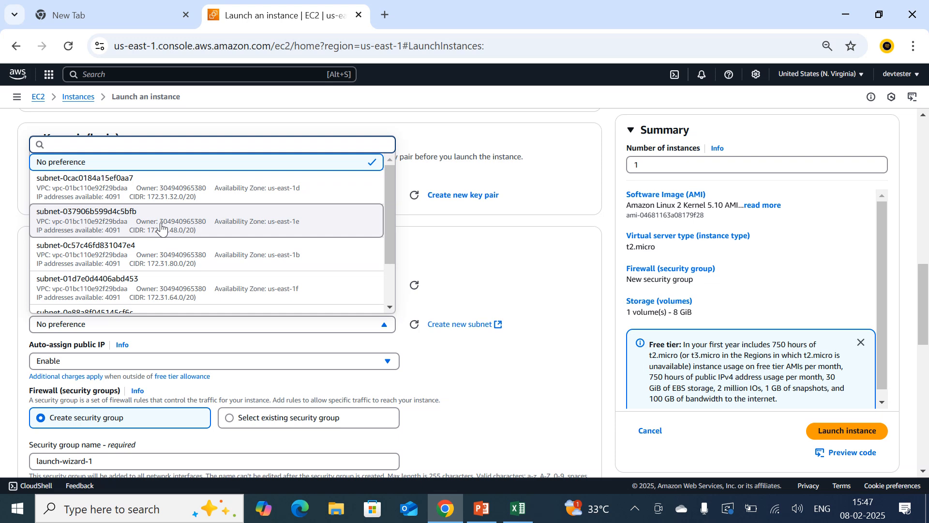
scroll(161, 227, down, 2)
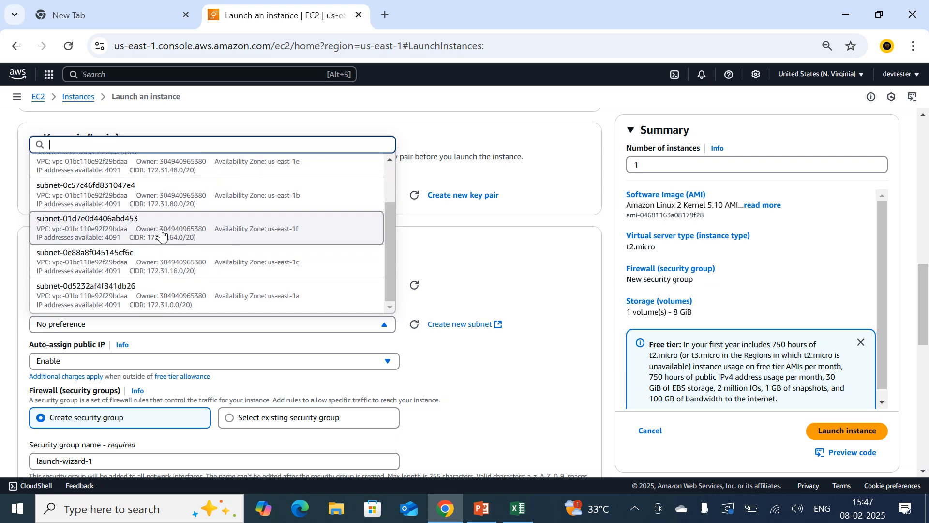
click(167, 300)
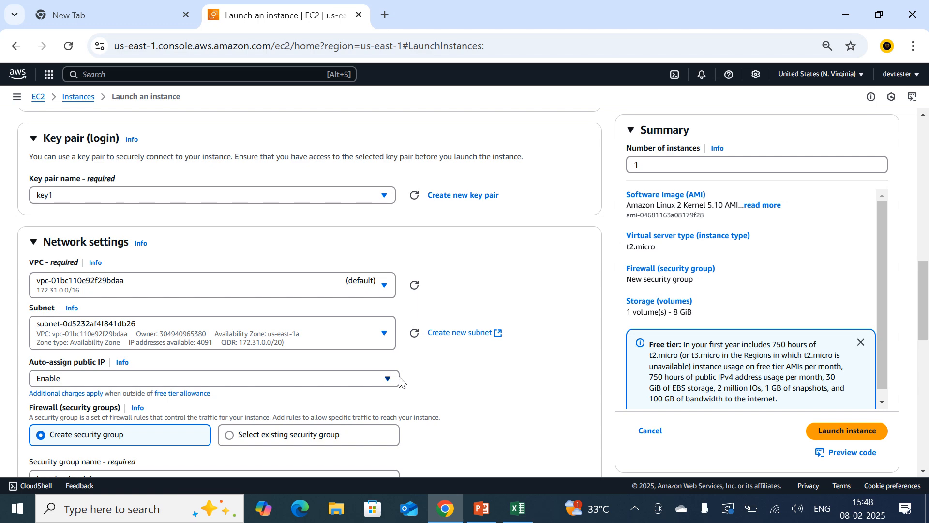
Use an existing security group for the instance's firewall and assign Allow_ALl_Traffic
scroll(399, 380, down, 1)
click(228, 369)
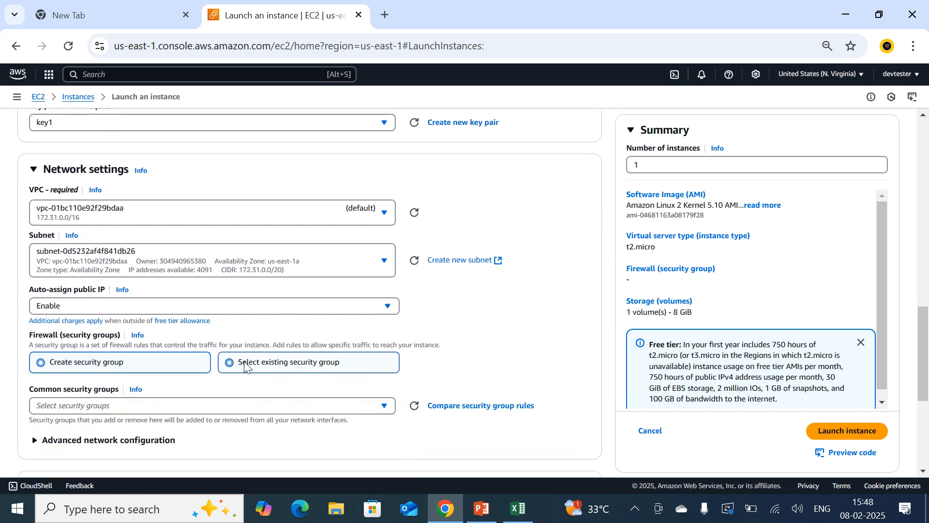
scroll(277, 309, down, 2)
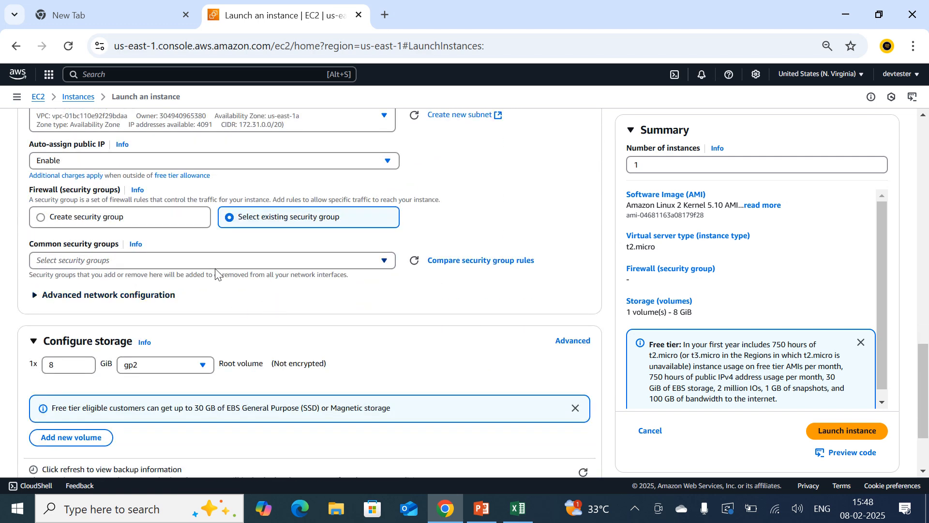
click(216, 262)
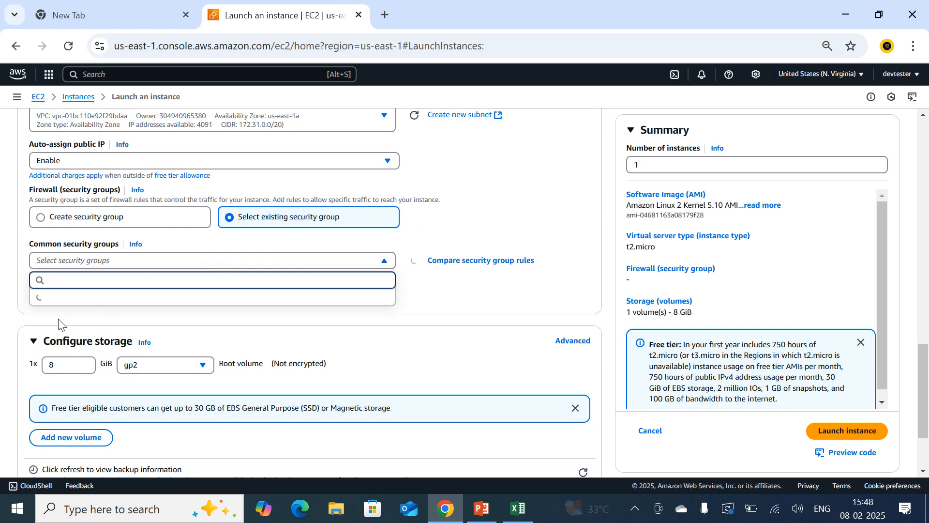
click(79, 305)
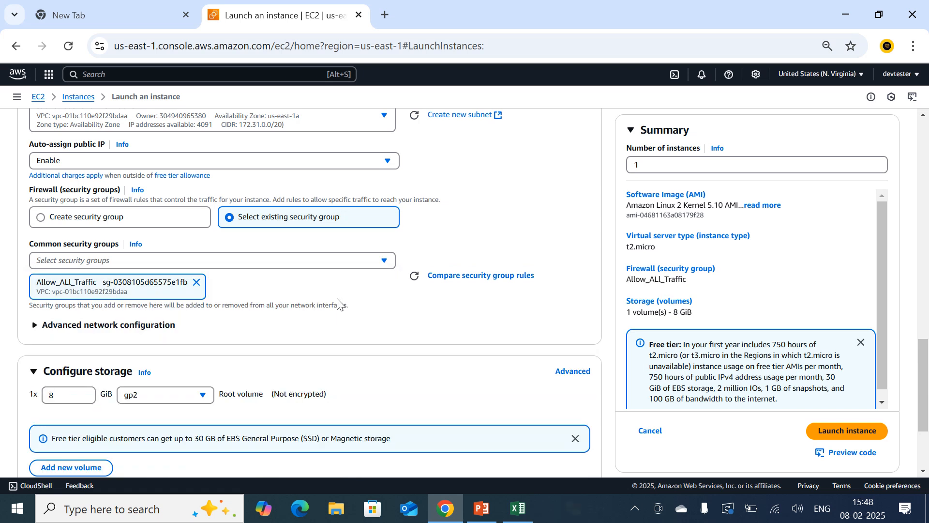
Set the root volume size to 10 GiB and switch the storage settings to the advanced view
scroll(337, 304, down, 2)
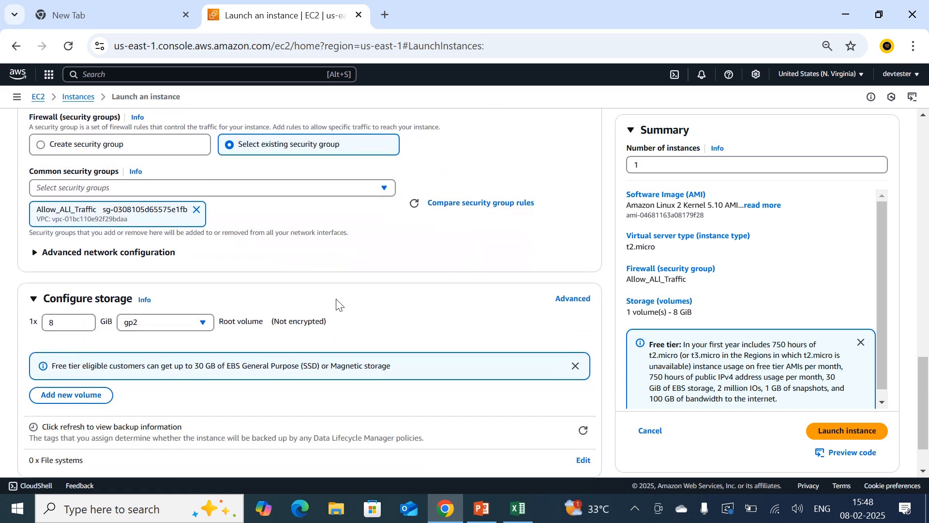
click(84, 321)
click(83, 321)
click(571, 302)
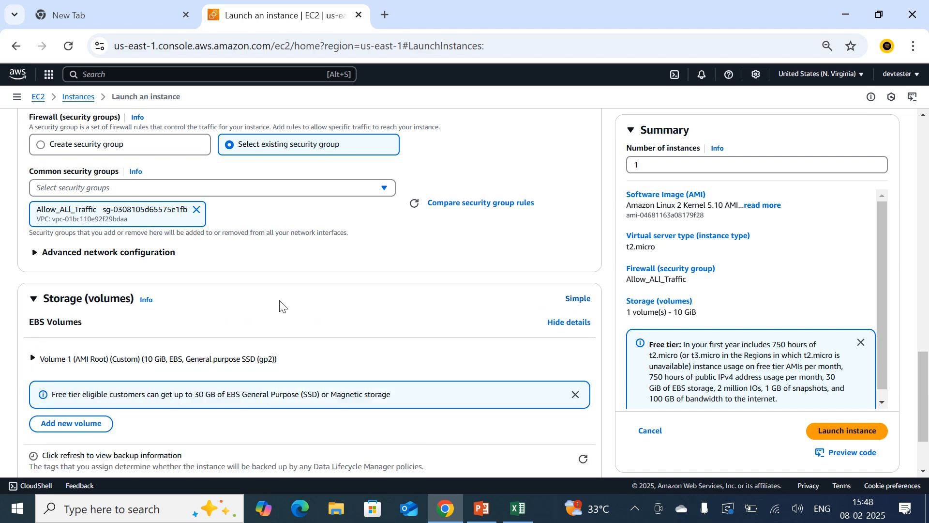
Expand the details of Volume 1 (AMI Root) and choose General purpose SSD (gp2) as its volume type
scroll(279, 305, down, 2)
click(33, 262)
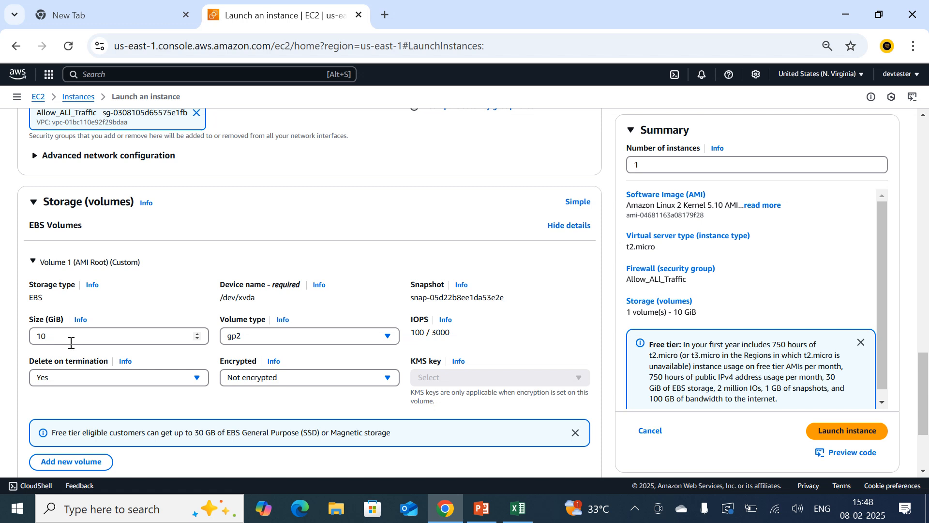
click(388, 337)
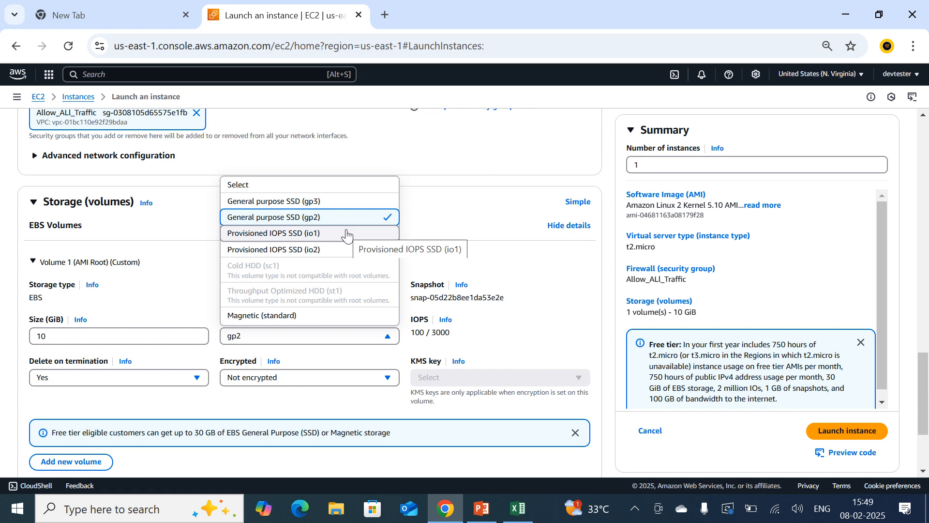
click(274, 219)
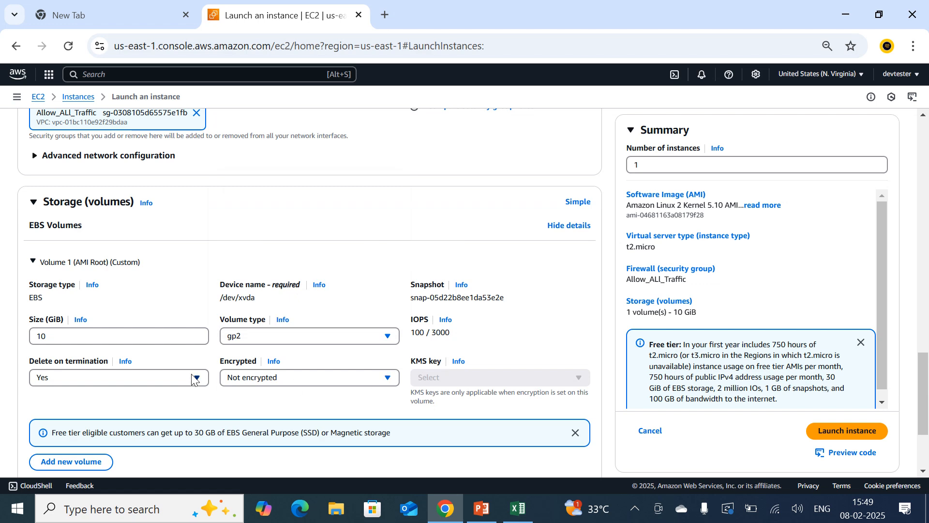
Try No for the root volume's Delete on termination option and set it back to Yes
scroll(194, 379, down, 1)
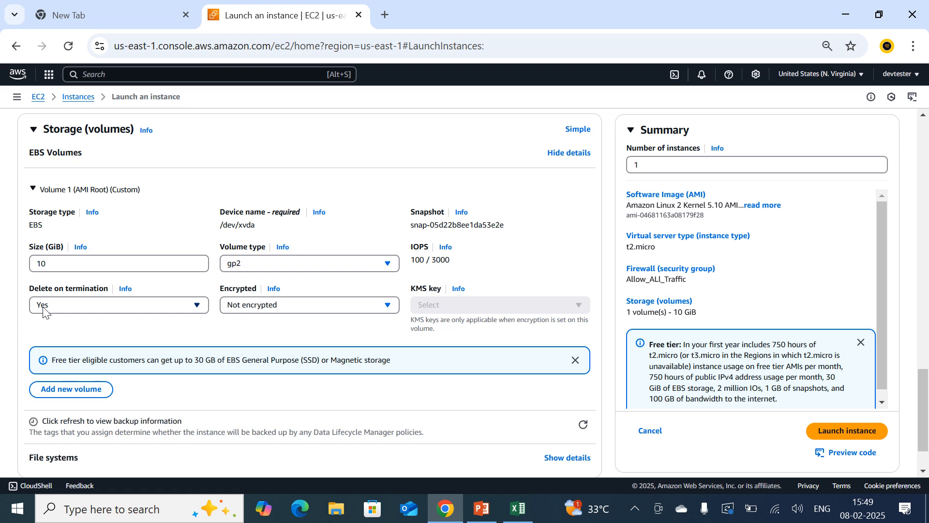
click(43, 305)
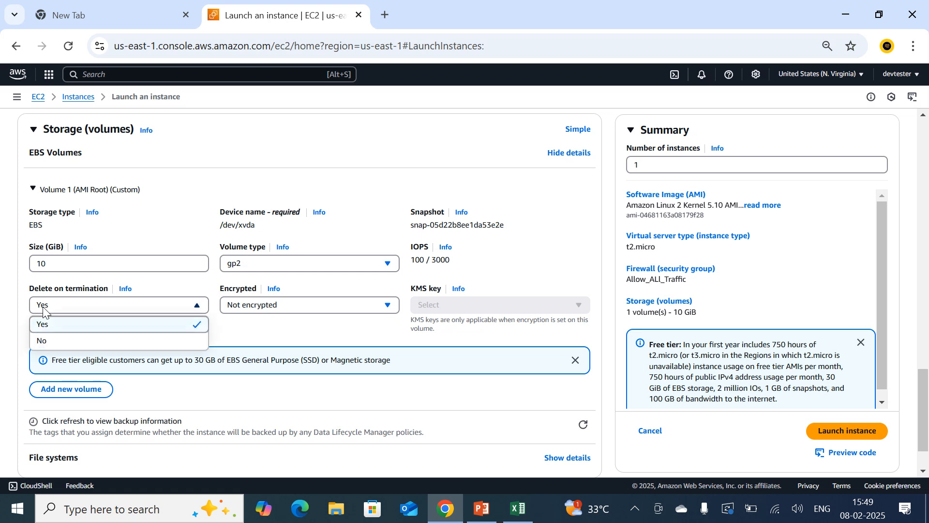
click(15, 292)
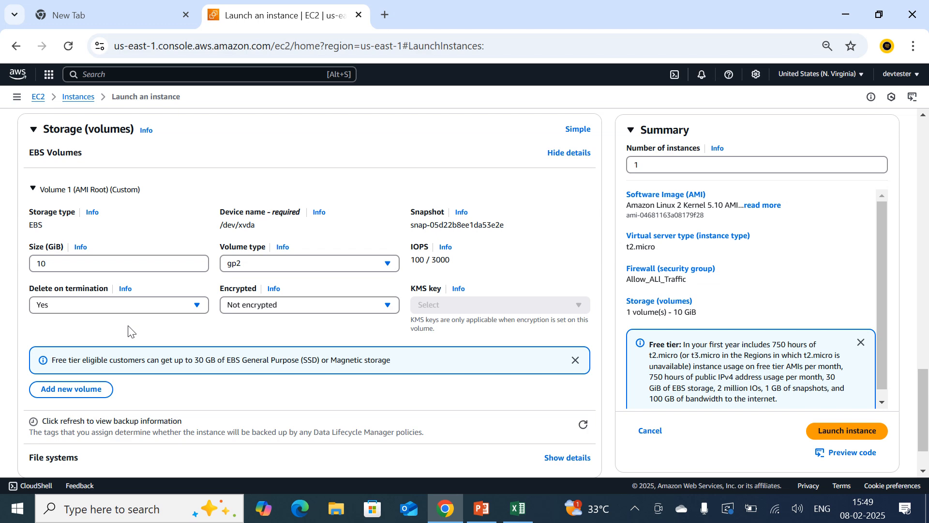
click(141, 304)
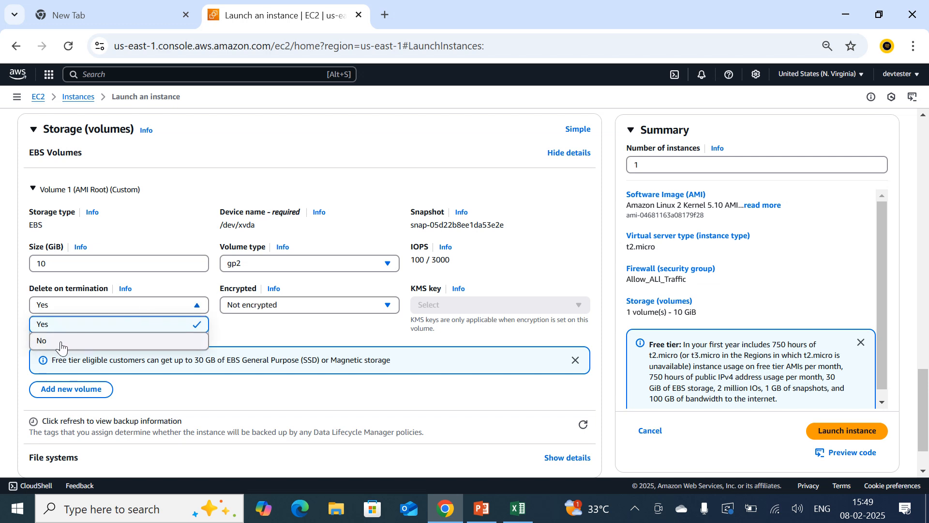
click(95, 335)
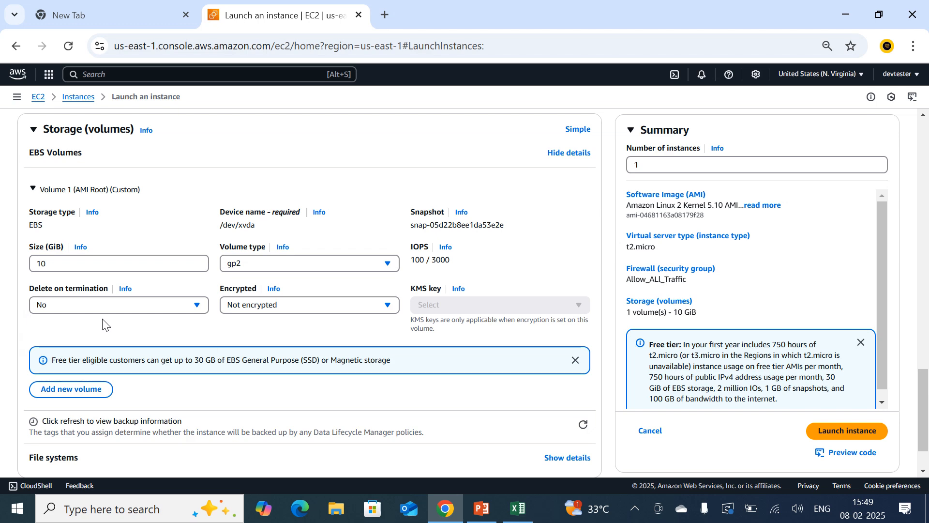
click(108, 305)
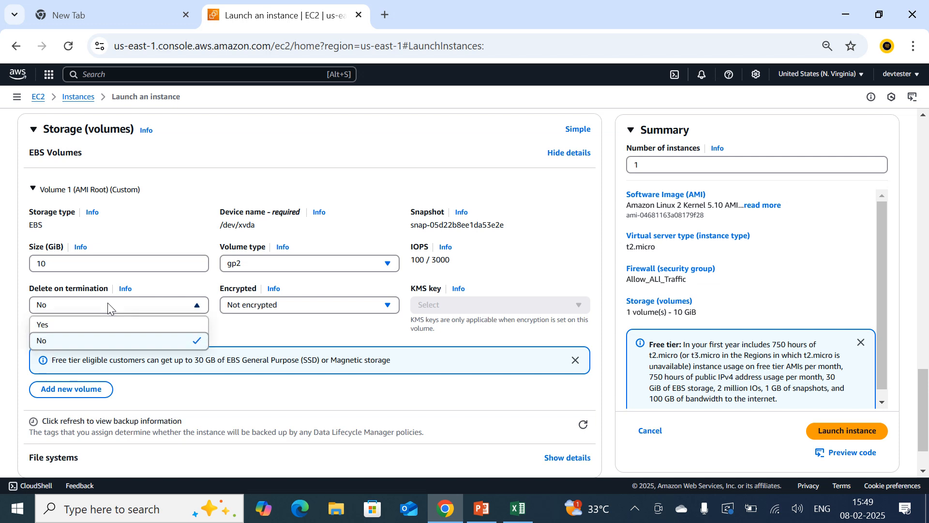
click(63, 323)
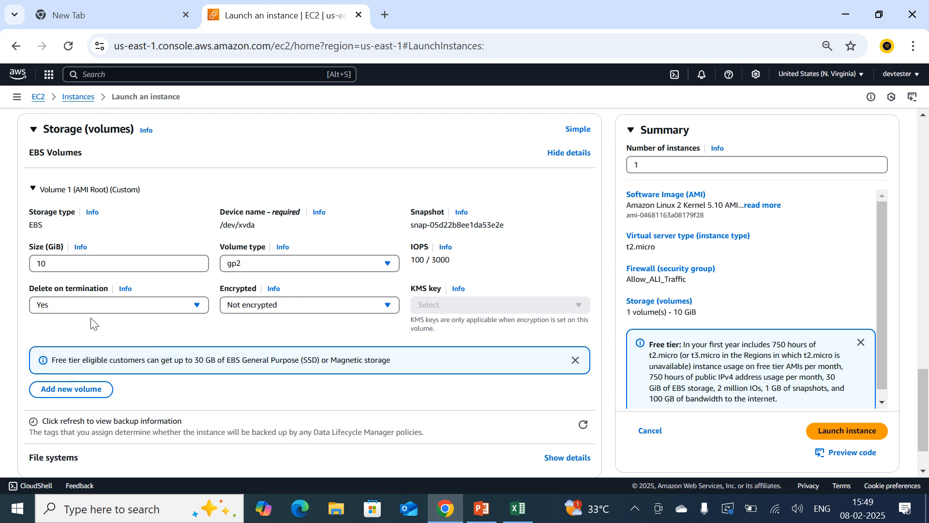
Check the encryption choices available for the root volume without changing the selection
click(296, 307)
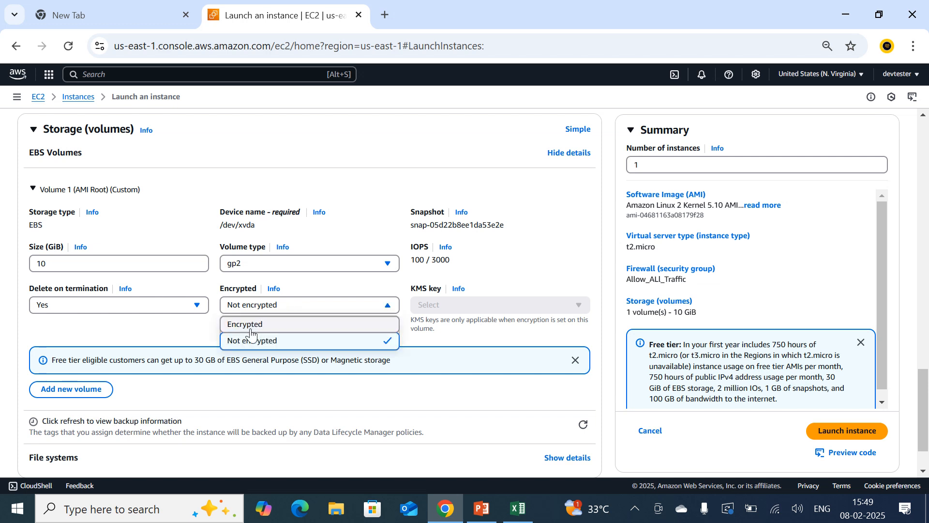
click(190, 337)
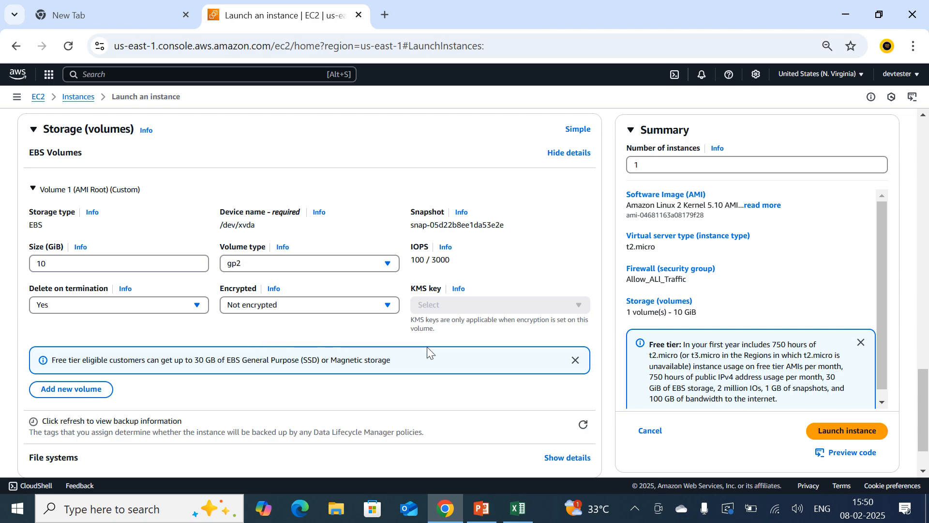
Review the configured settings for server1 and launch the instance
scroll(254, 337, up, 3)
scroll(425, 228, up, 6)
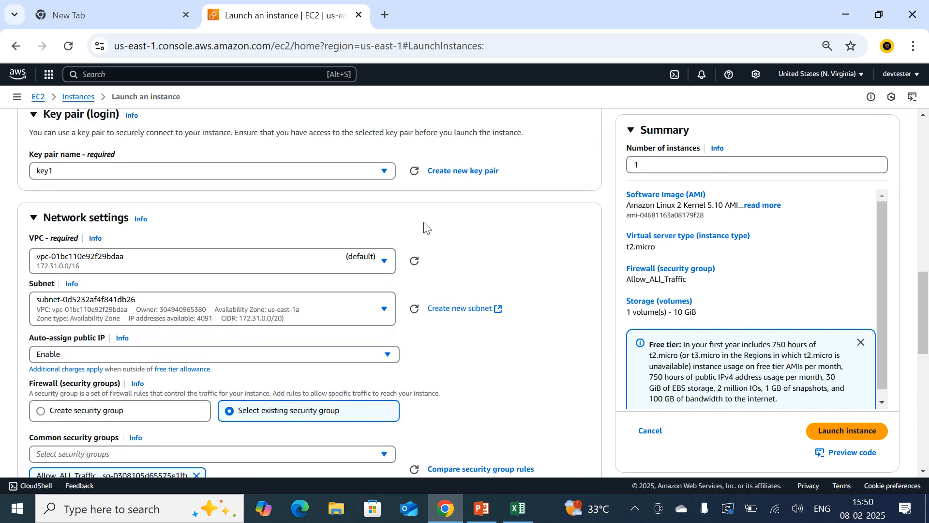
scroll(149, 181, up, 15)
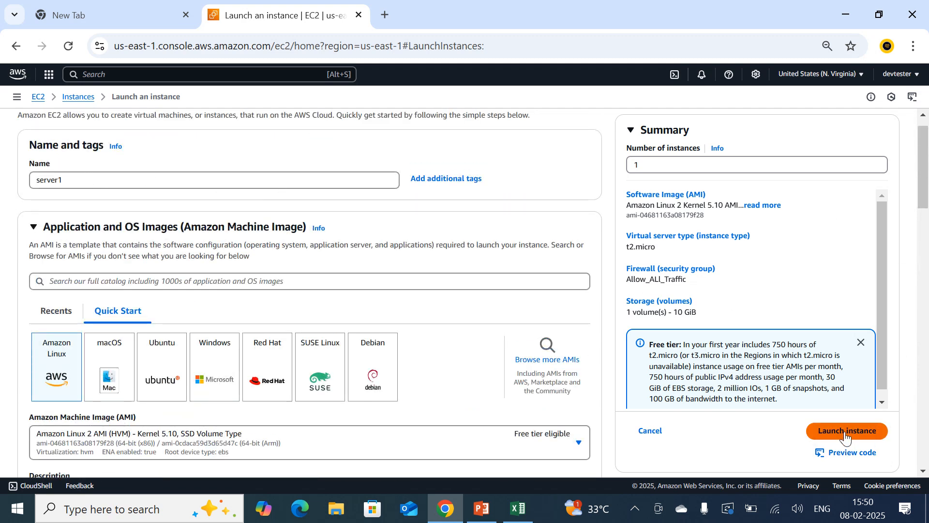
click(844, 431)
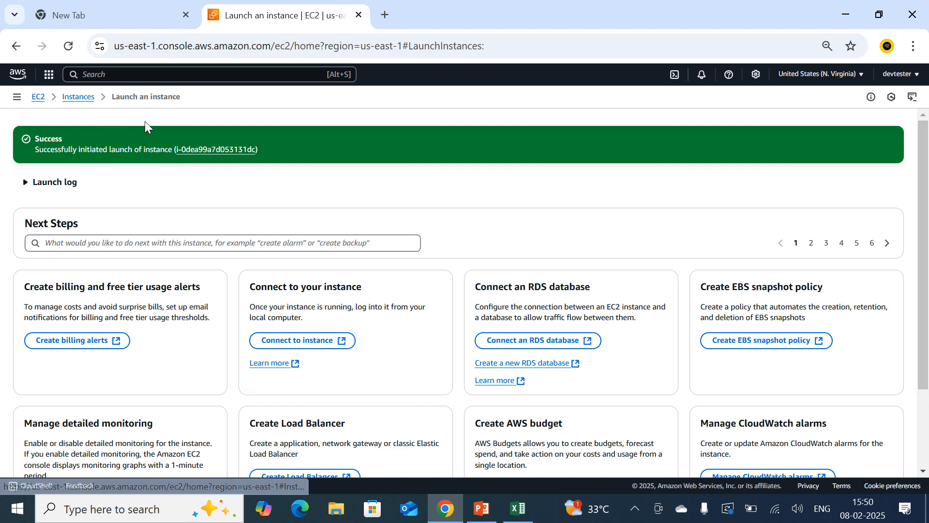
Open the list of EC2 instances and filter it to the Running state
click(79, 97)
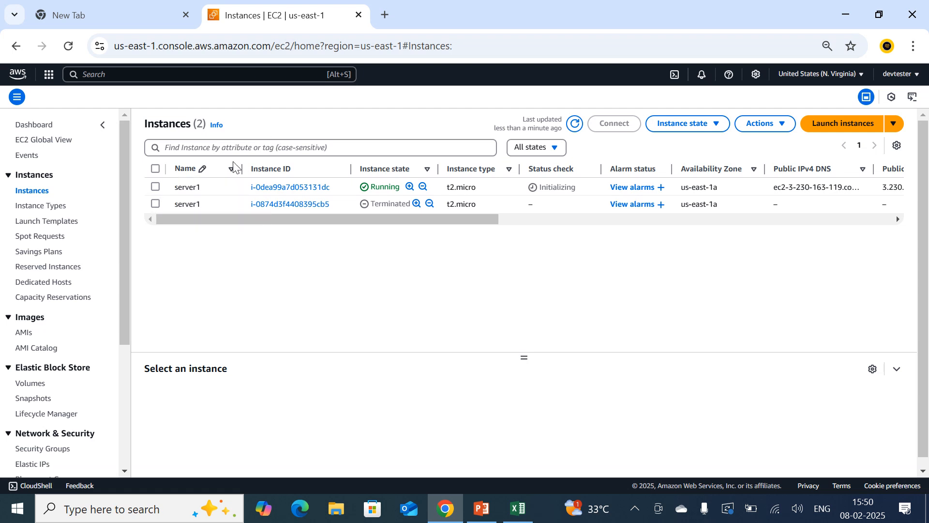
click(537, 147)
click(541, 187)
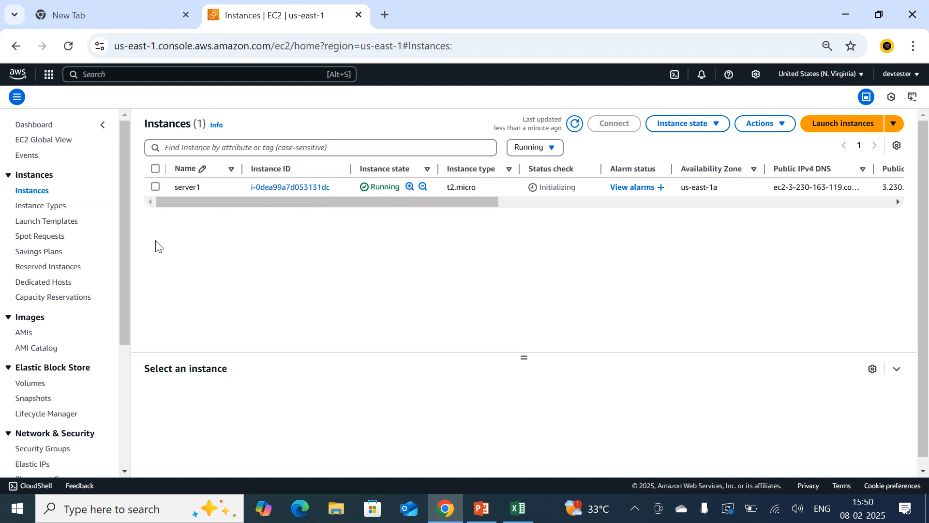
Open the EBS volumes list and examine the new volume's type, size, Availability Zone, state, attached instance, device name and encryption
click(36, 389)
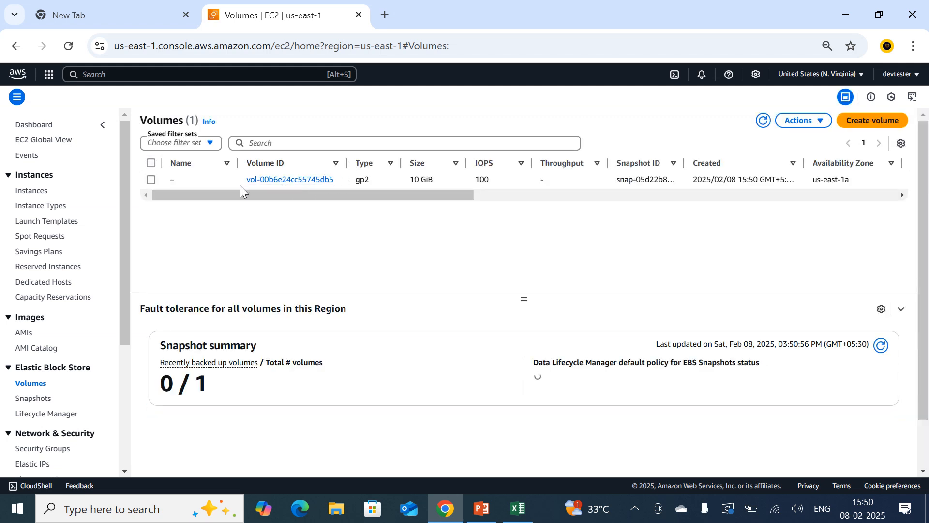
drag(216, 194, 193, 189)
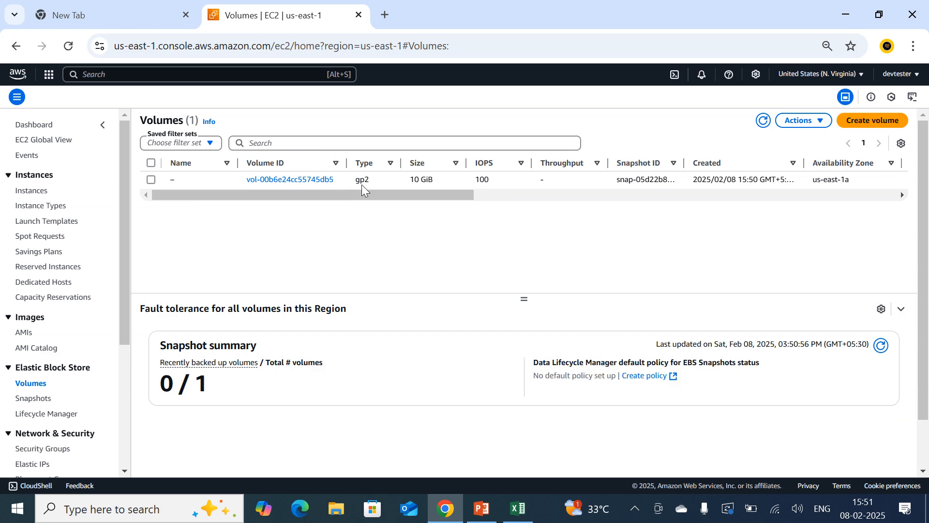
drag(354, 193, 437, 195)
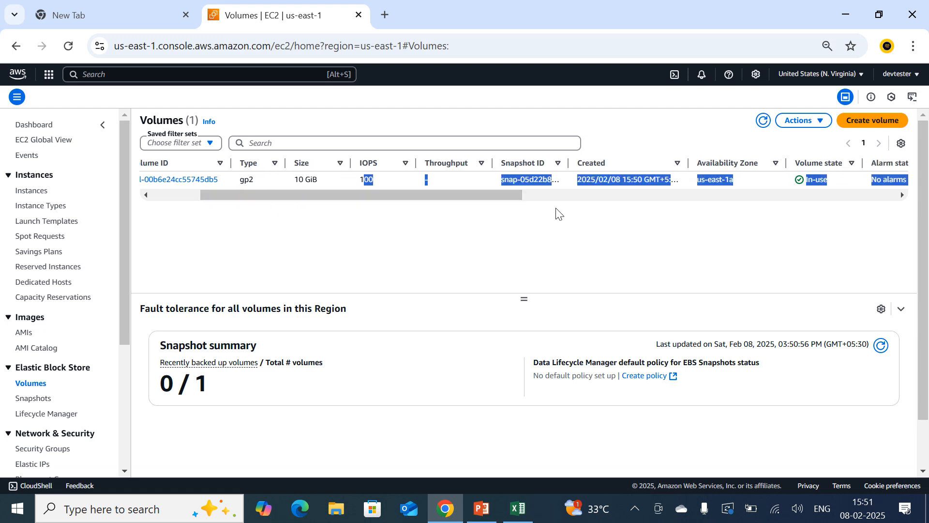
click(539, 206)
drag(514, 197, 562, 203)
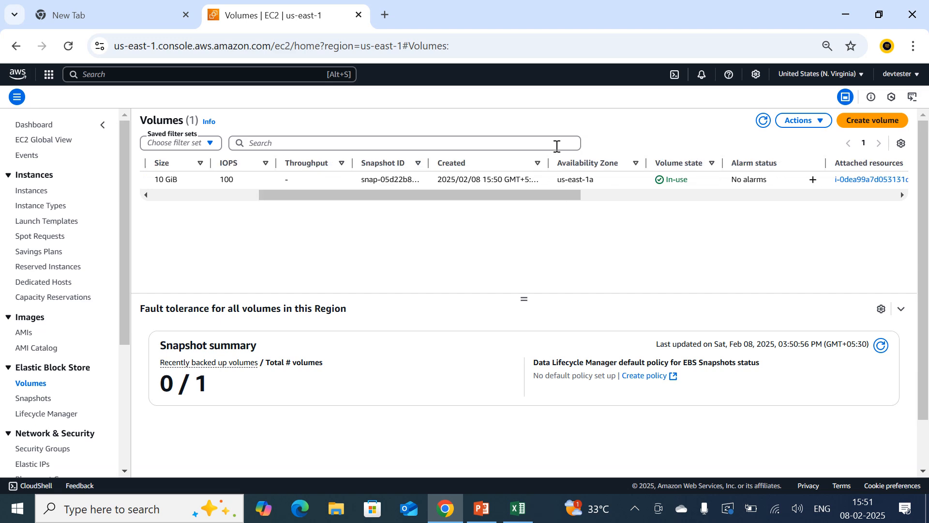
drag(550, 159, 660, 204)
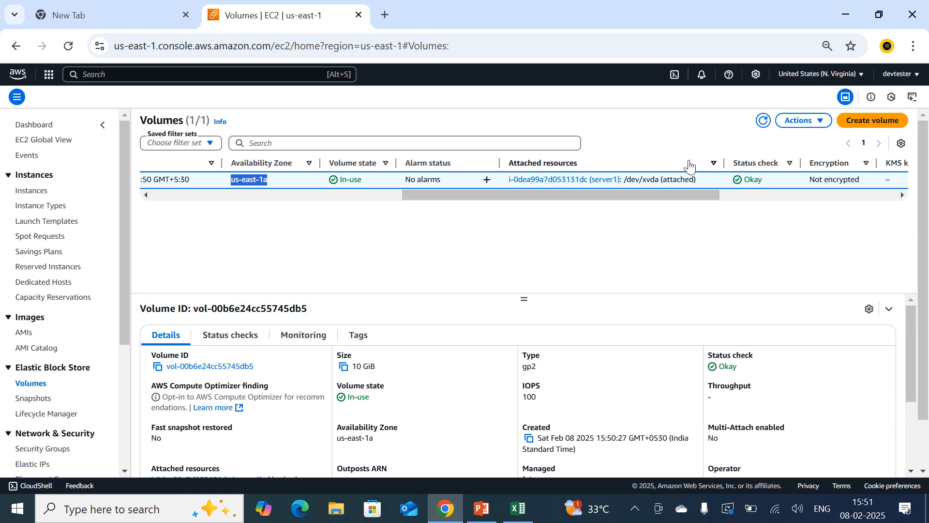
drag(723, 157, 748, 160)
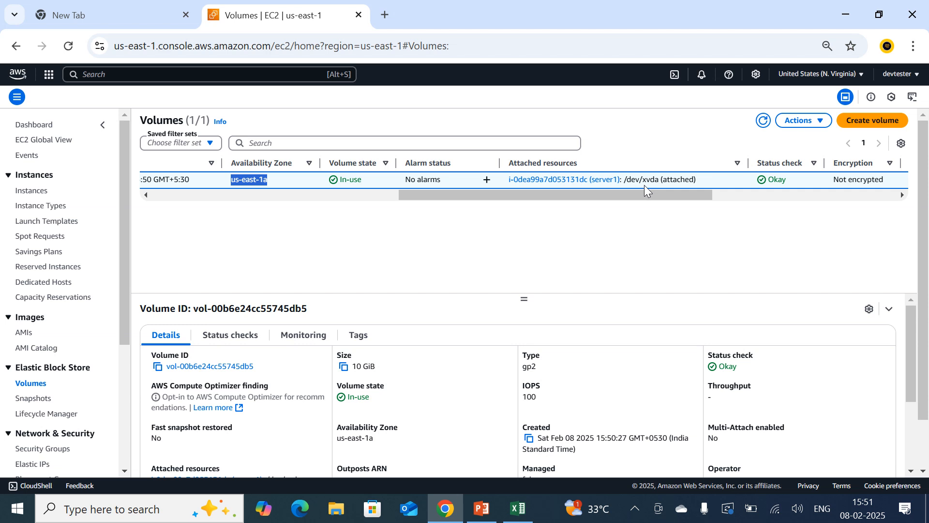
drag(624, 180, 661, 181)
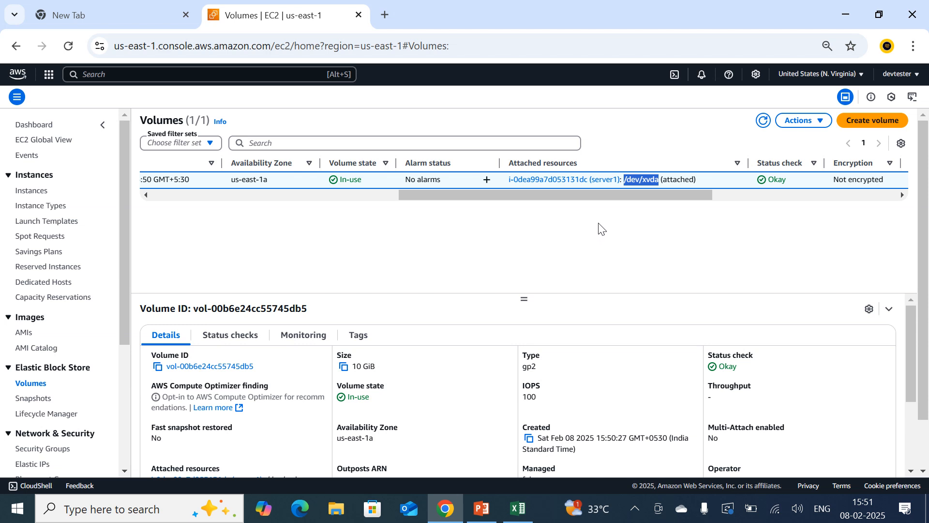
drag(620, 195, 732, 179)
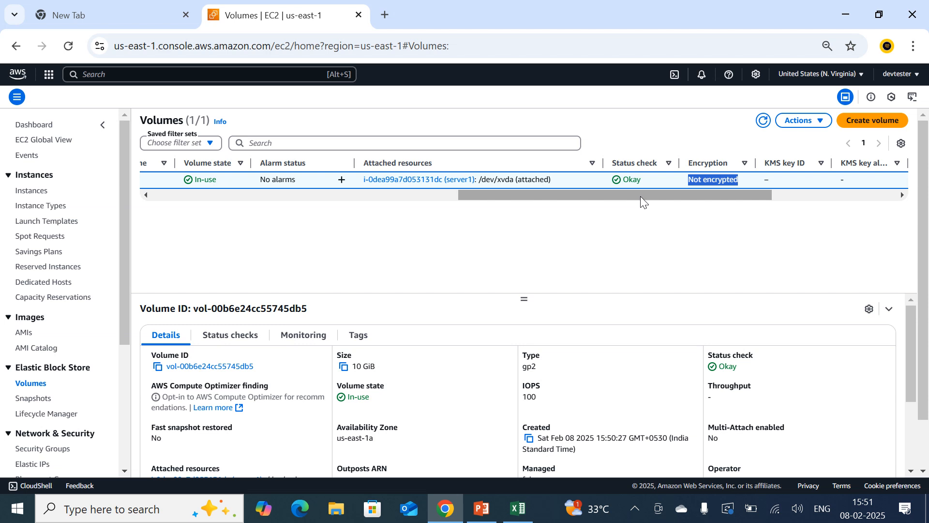
drag(640, 196, 40, 328)
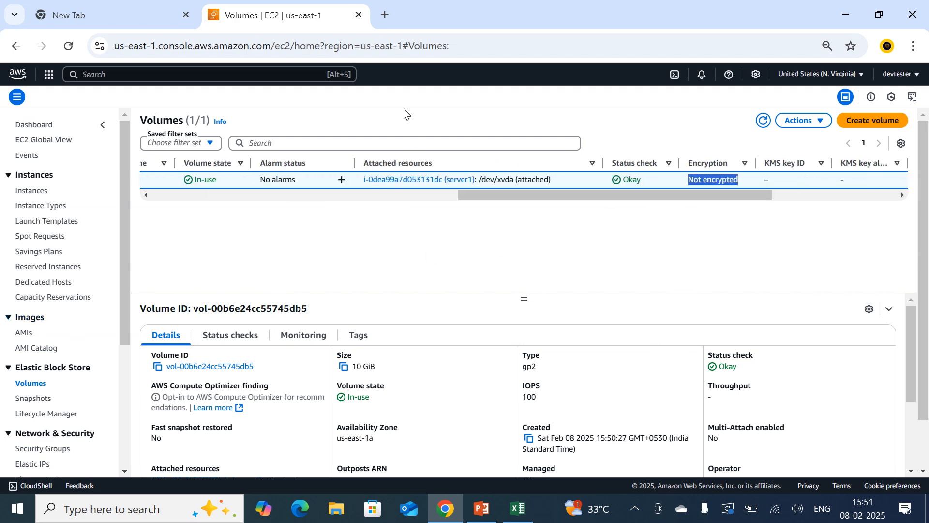
Connect to the running server1 instance through EC2 Instance Connect with the default username ec2-user and bring up its terminal session
click(38, 194)
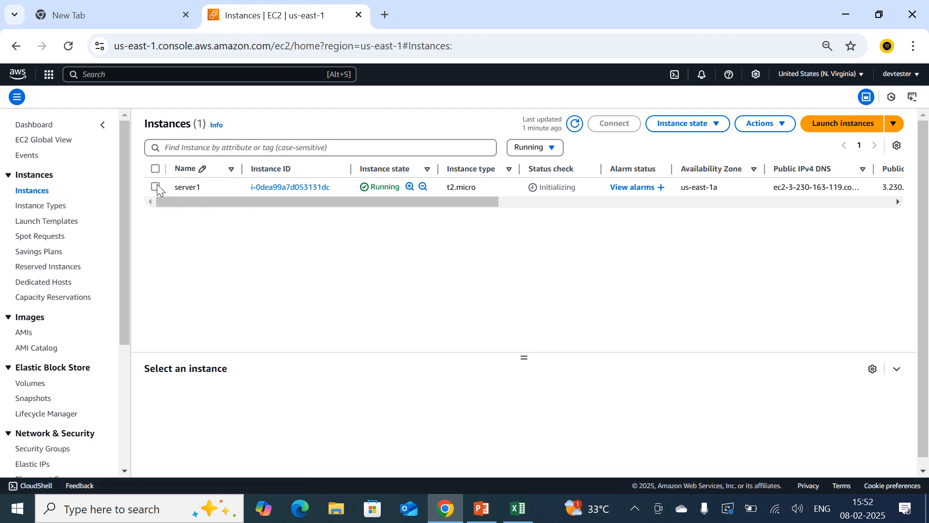
click(155, 186)
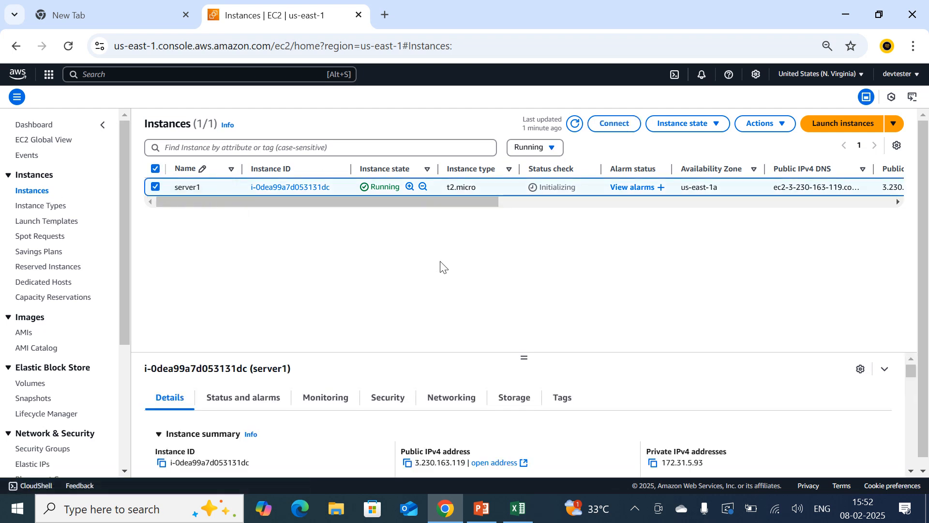
click(614, 123)
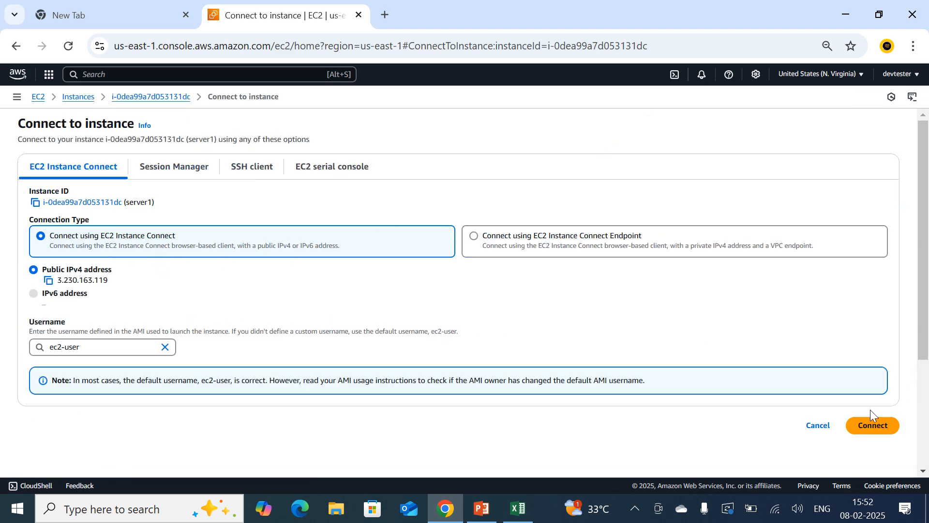
click(869, 433)
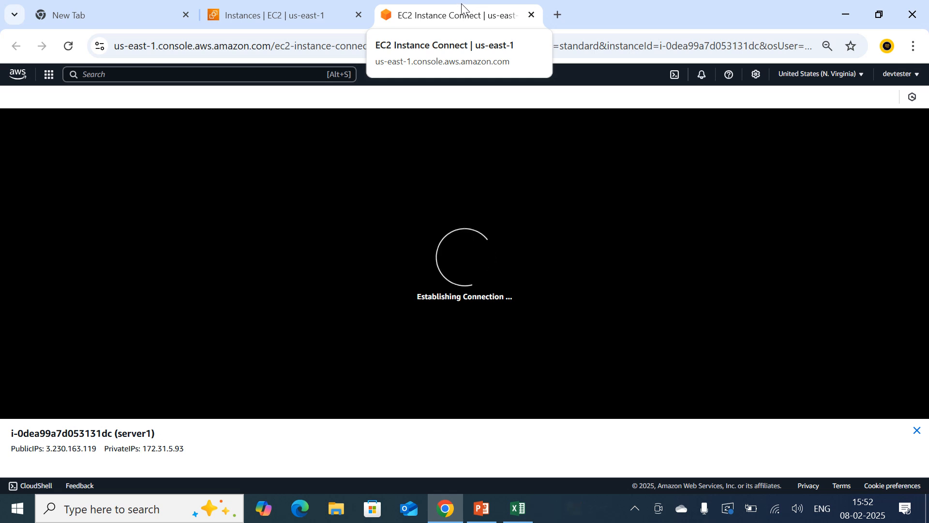
click(245, 13)
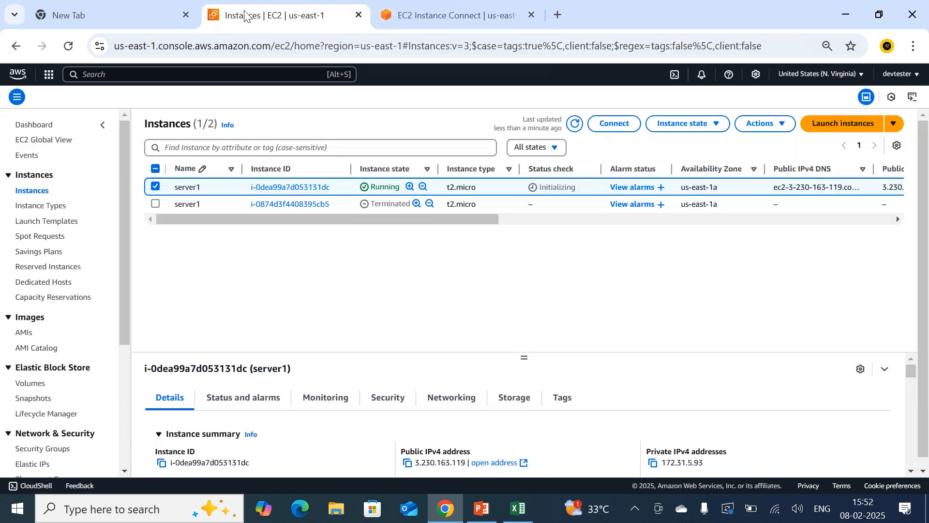
click(462, 19)
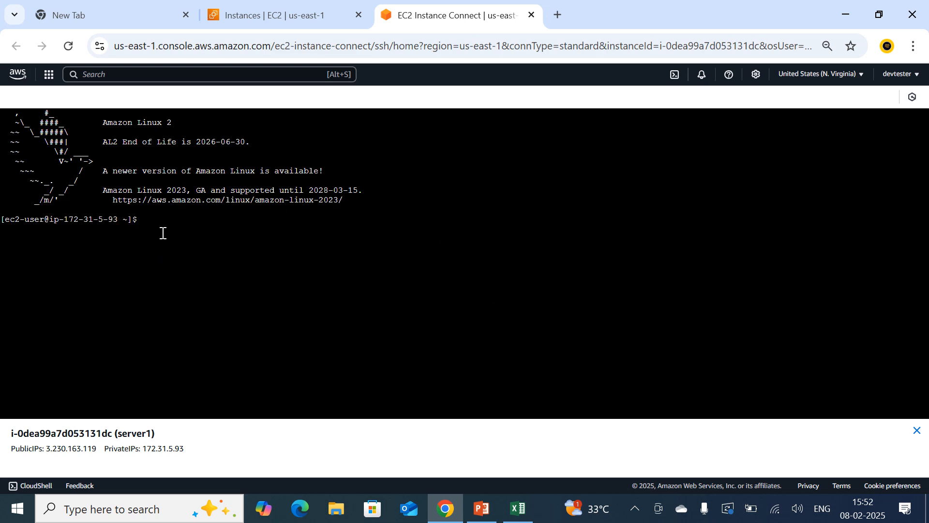
Switch to the root shell with sudo -i and list the home directory's contents with ll
text(sudo -i)
key(Return)
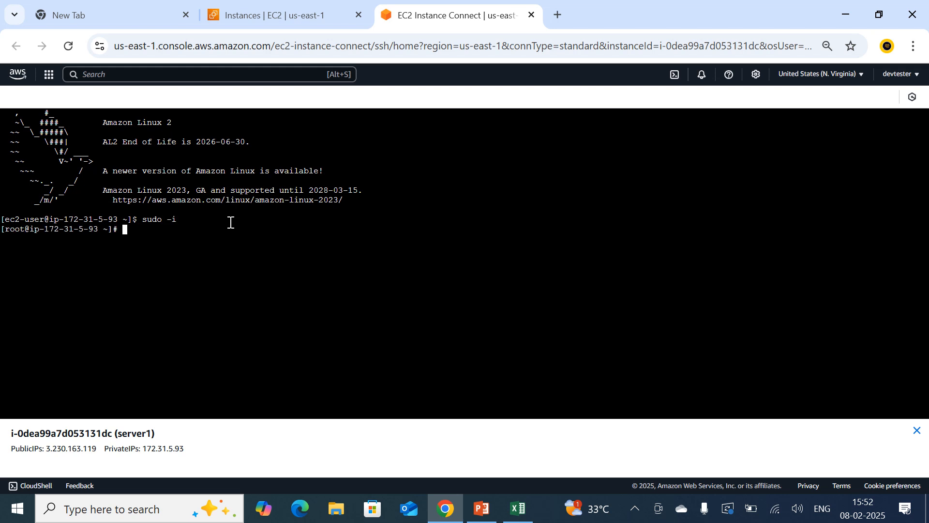
text(ll)
key(Return)
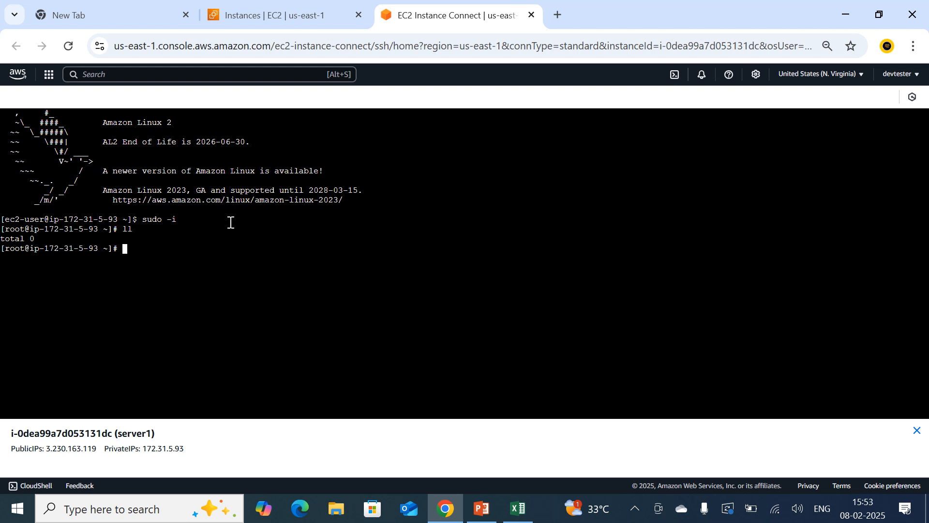
Create the empty files file1 to file5 with touch file{1..5} and list the directory with ll
text(touch file)
text({})
key(Left)
text(1..5)
key(Return)
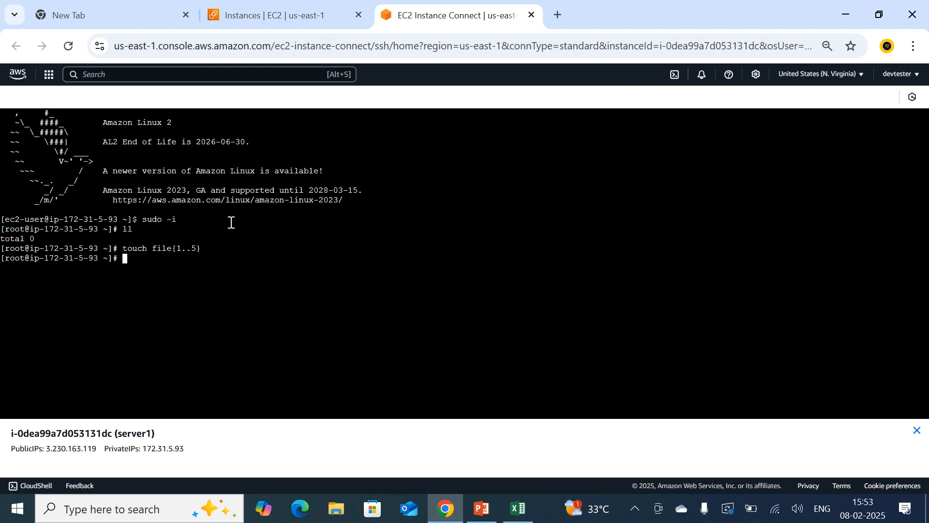
text(ll)
key(Return)
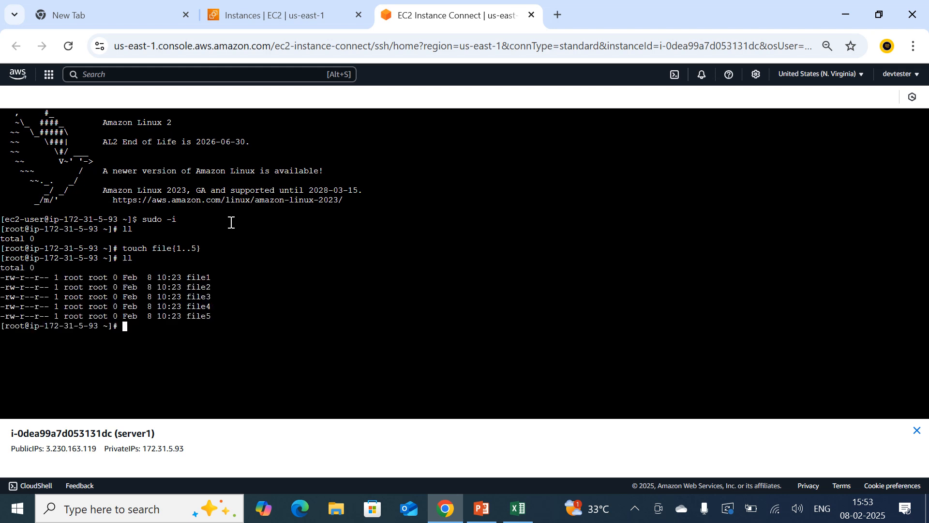
Open file1 in vi and insert the text "HI aLL TQ SO MUCH FOR WATCHING MY VIDEOS"
text(vin)
key(BackSpace)
key(BackSpace)
text(file1)
key(Return)
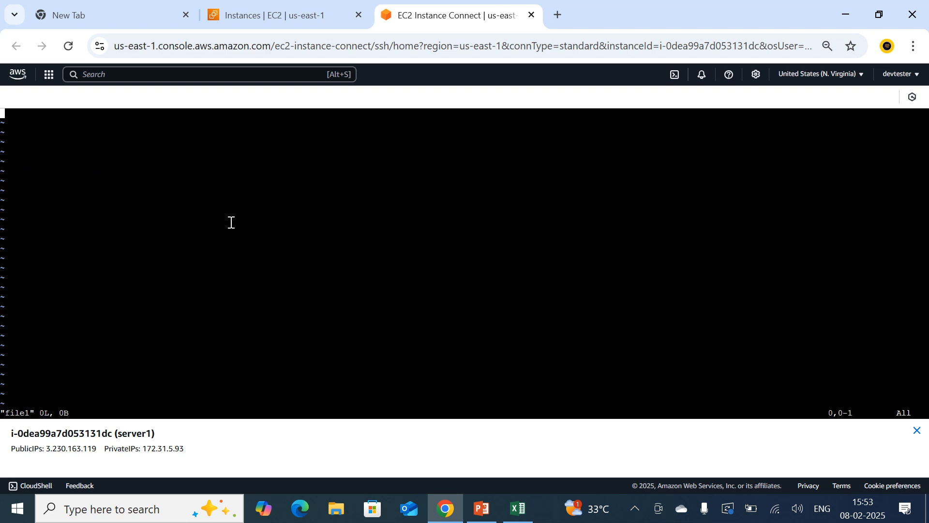
key(i)
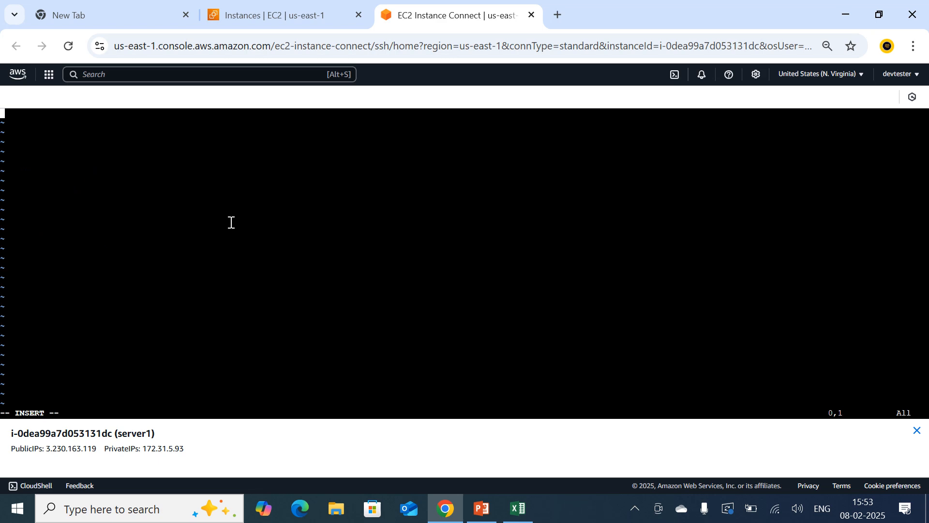
text(HI aLL T)
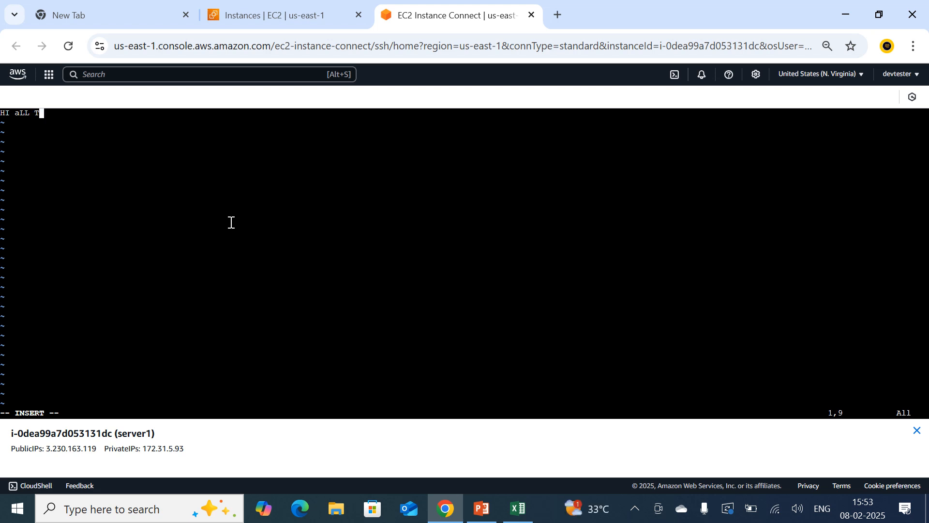
text(Q SO MUCH FOR WATC)
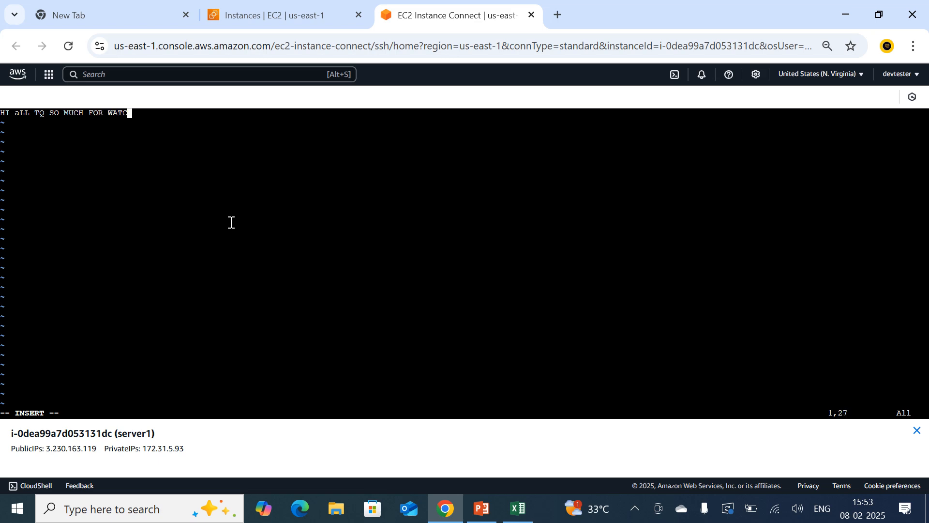
text(HING MY VIDEOS)
Leave insert mode and try to save file1 and quit vi with the command :WQ
key(Escape)
text(:)
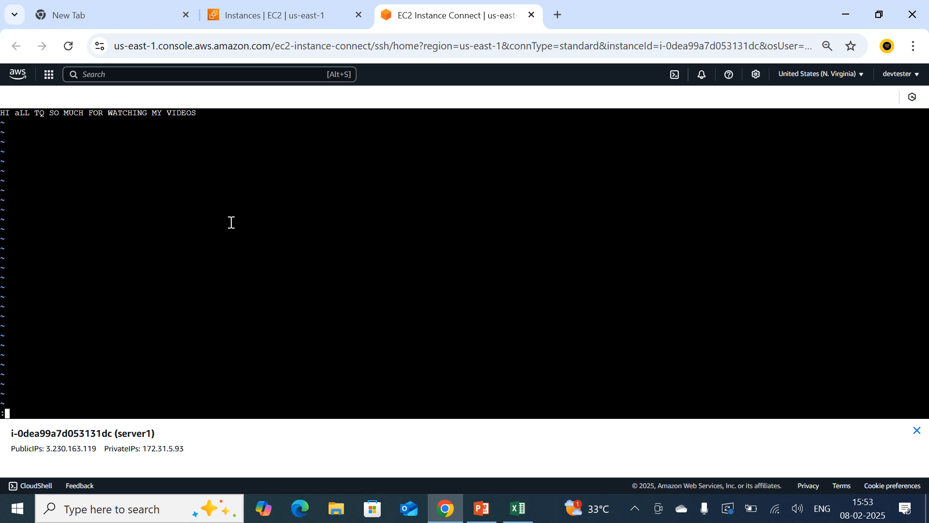
text(WQ)
key(Return)
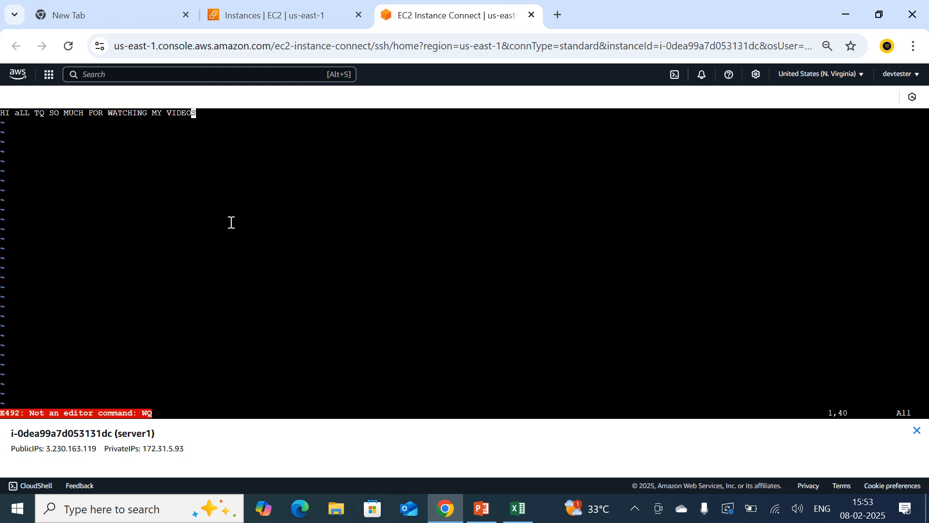
Close the instance information pane and suspend the vi session, checking file1 from the shell with cat file1
key(Left)
click(918, 431)
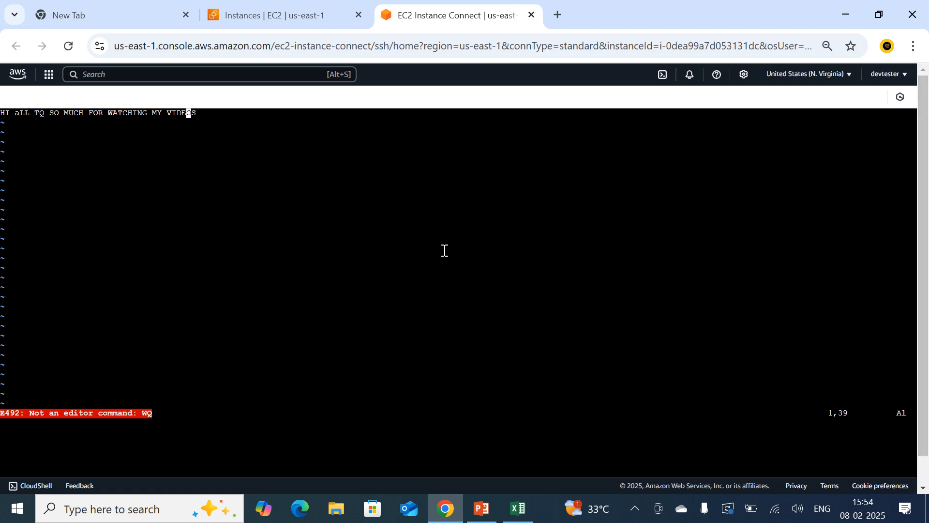
key(ctrl+z)
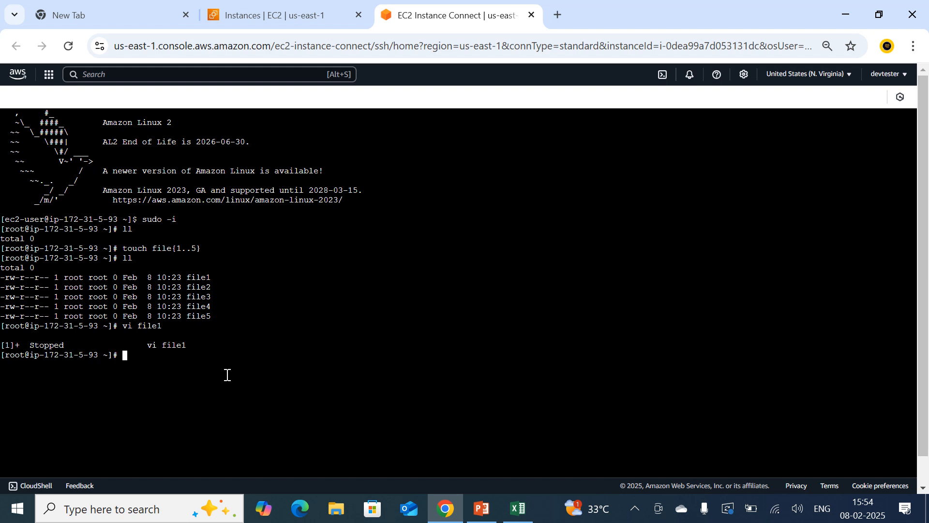
text(cat file1)
key(Return)
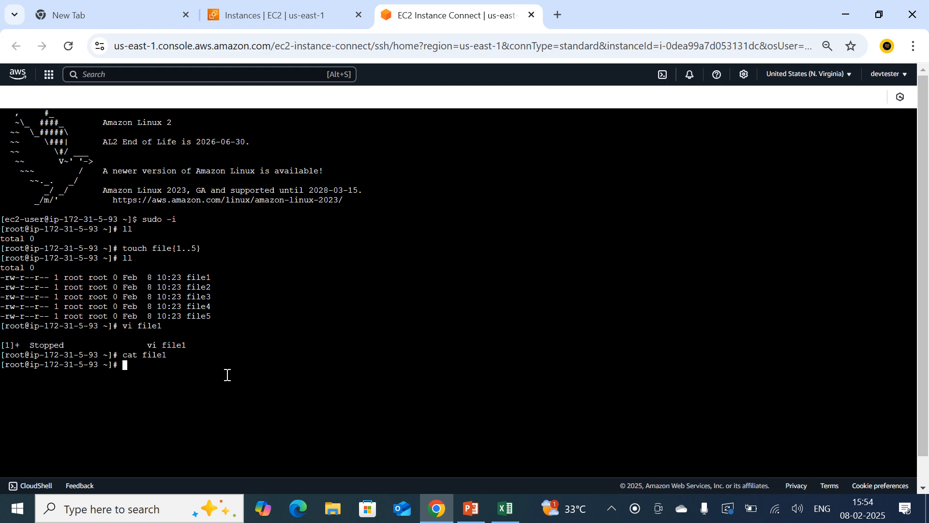
List the current processes with ps and force-kill the suspended vim process with kill -9 3771
text(ps)
key(Return)
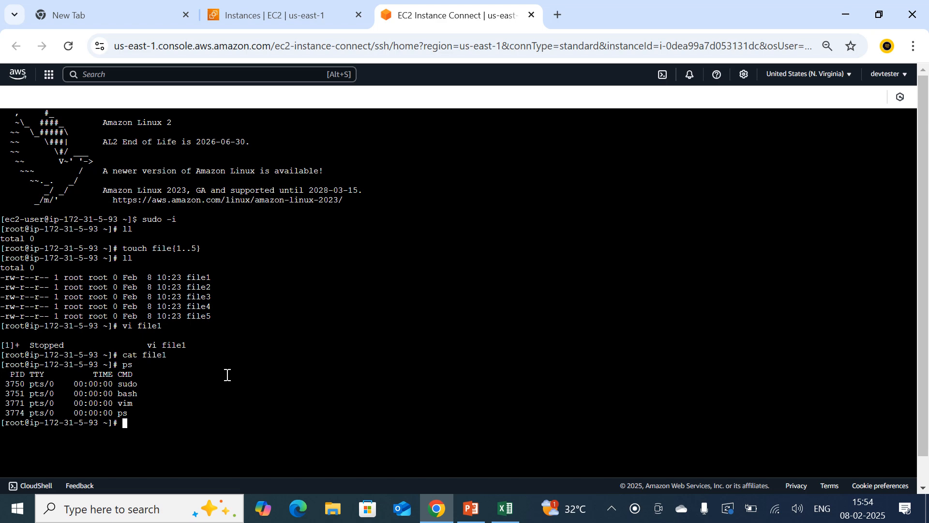
text(kill -9 3771)
key(Return)
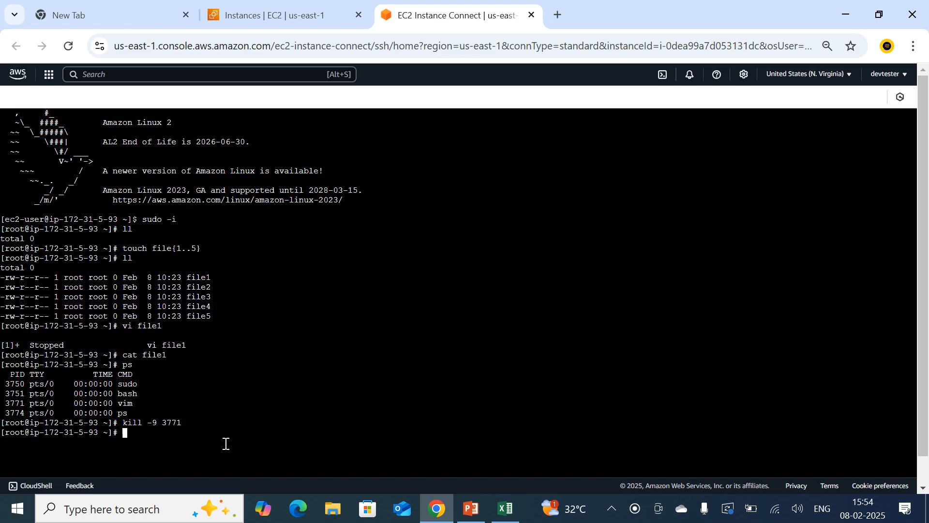
List the processes again with ps and reopen file1 in vi, choosing to edit anyway despite the existing swap file
text(ps)
key(Return)
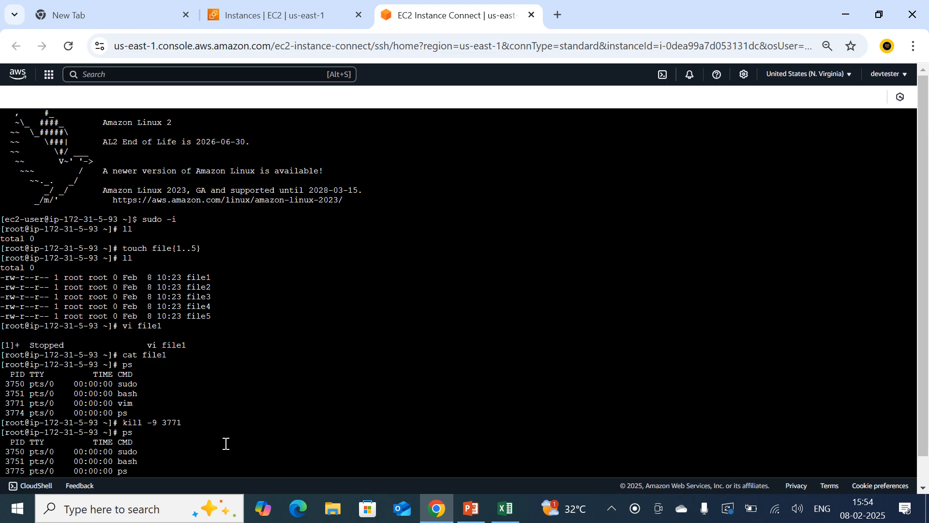
text(v)
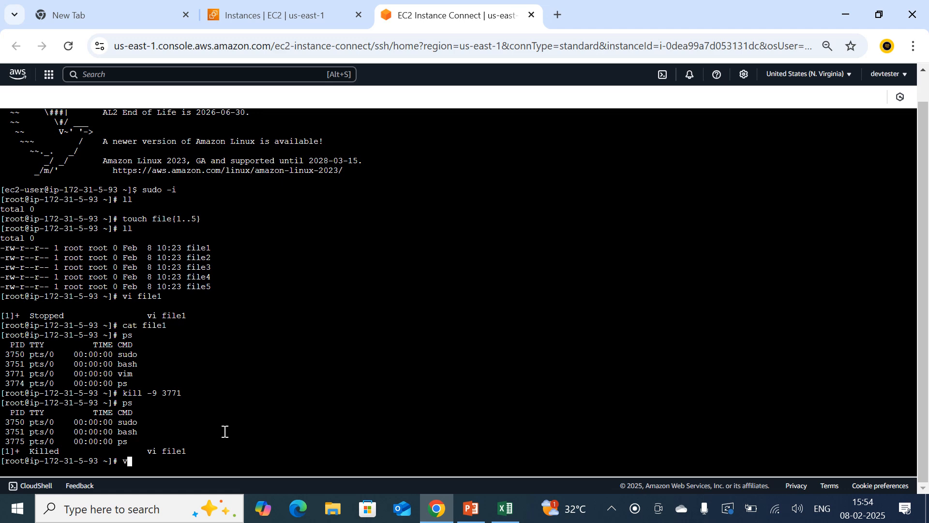
text(i file1)
key(Return)
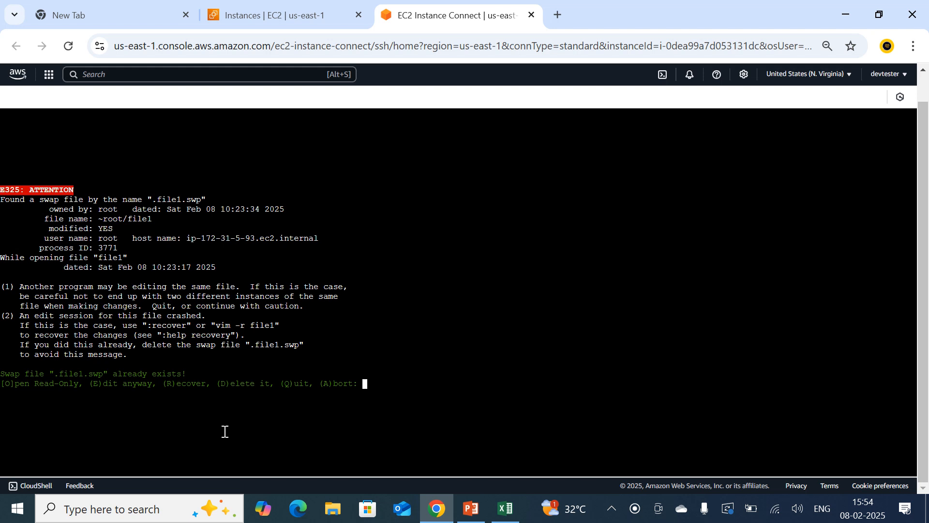
key(e)
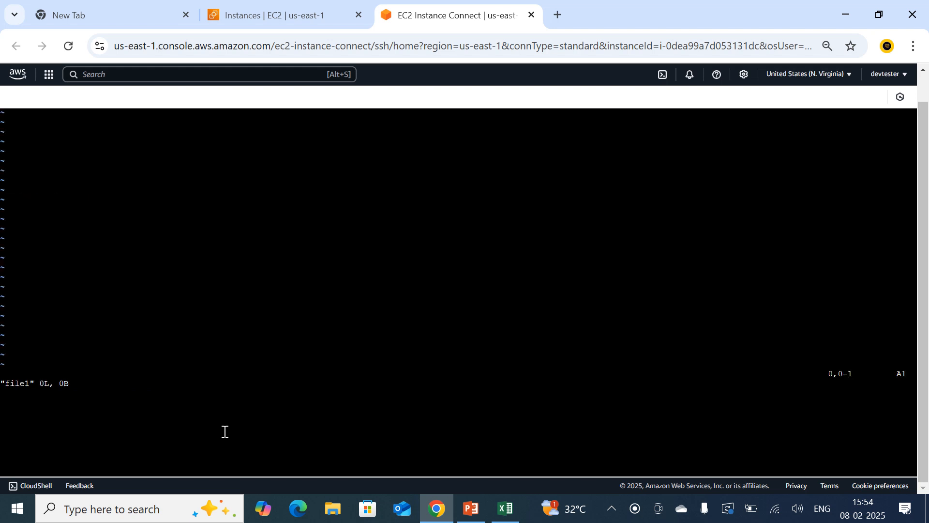
Insert a short line of text in file1, save it and quit vi with :wq
text(i)
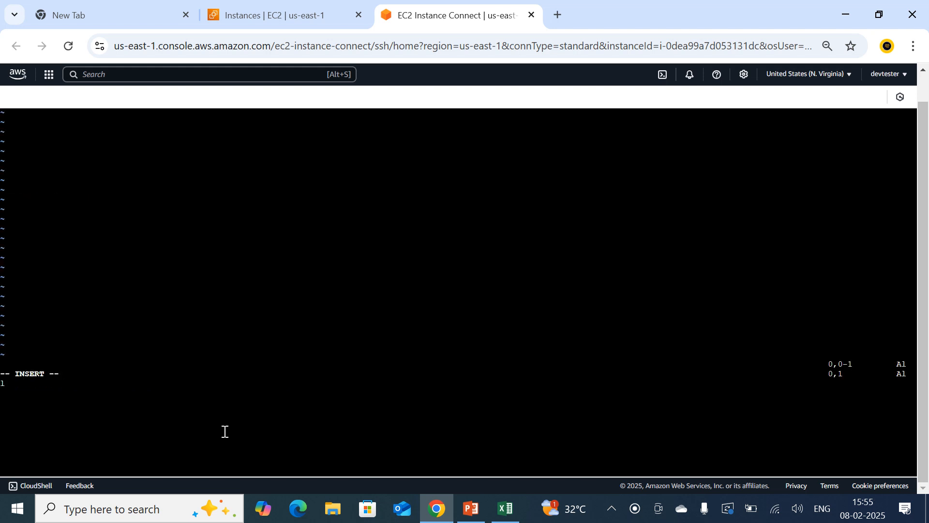
text(hell)
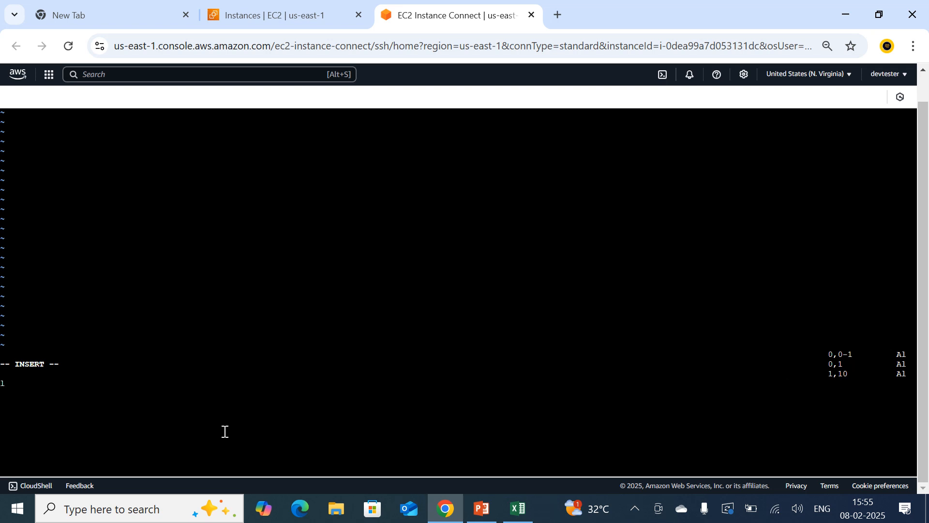
text(:wq)
key(Return)
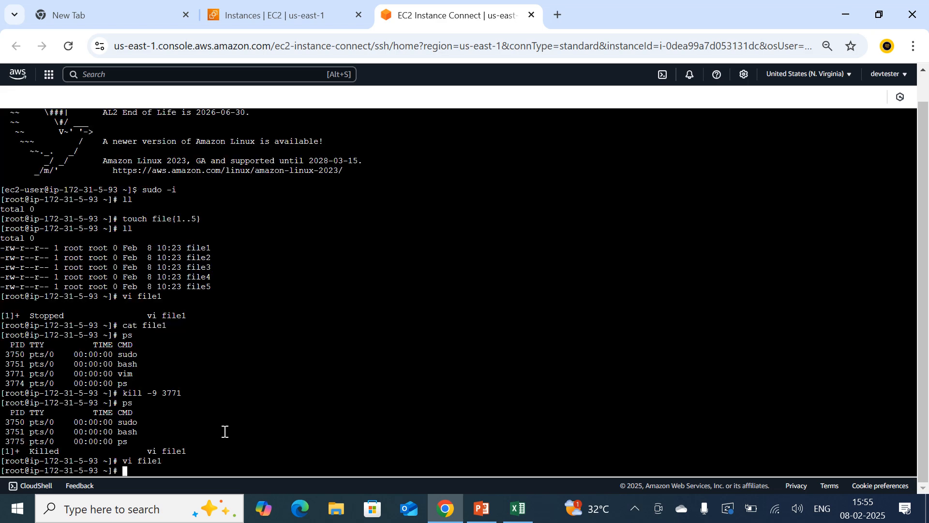
Open file2 in vi and insert the text "hi hi; all"
text(vi file2)
key(Return)
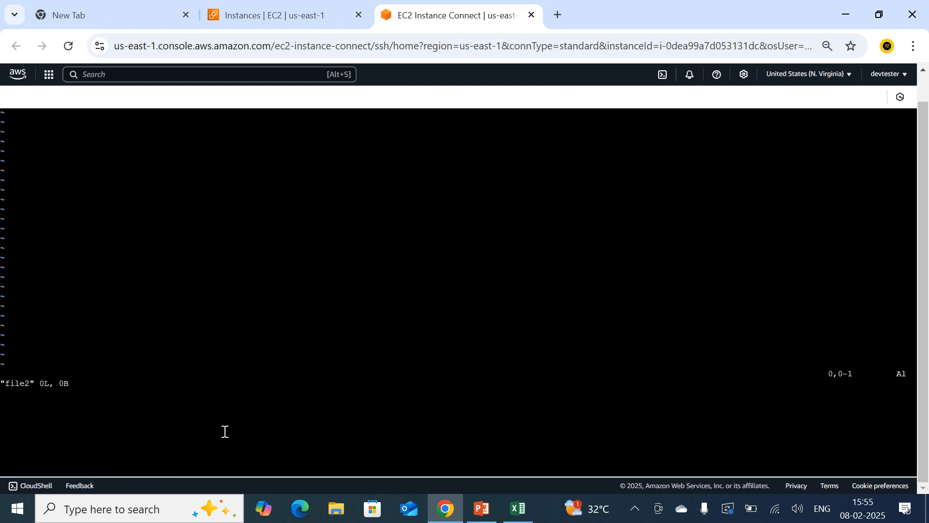
key(i)
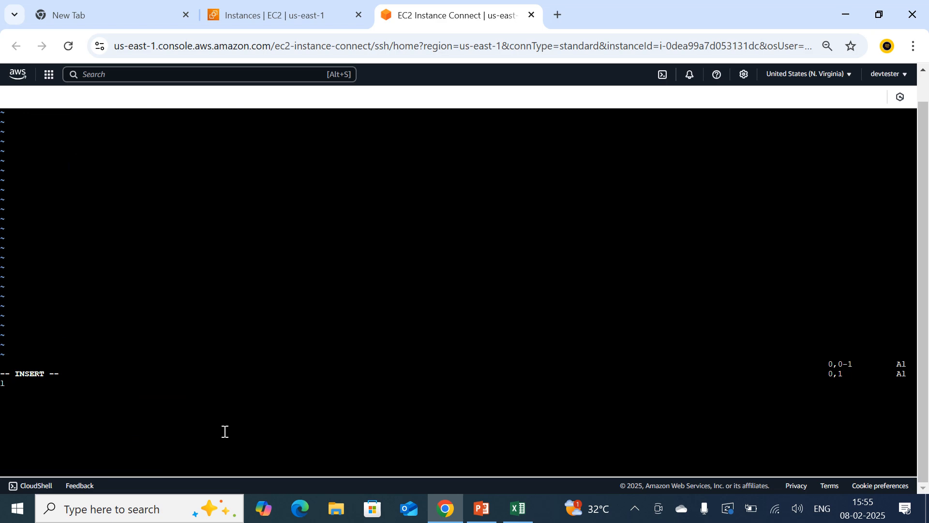
text(ths is my)
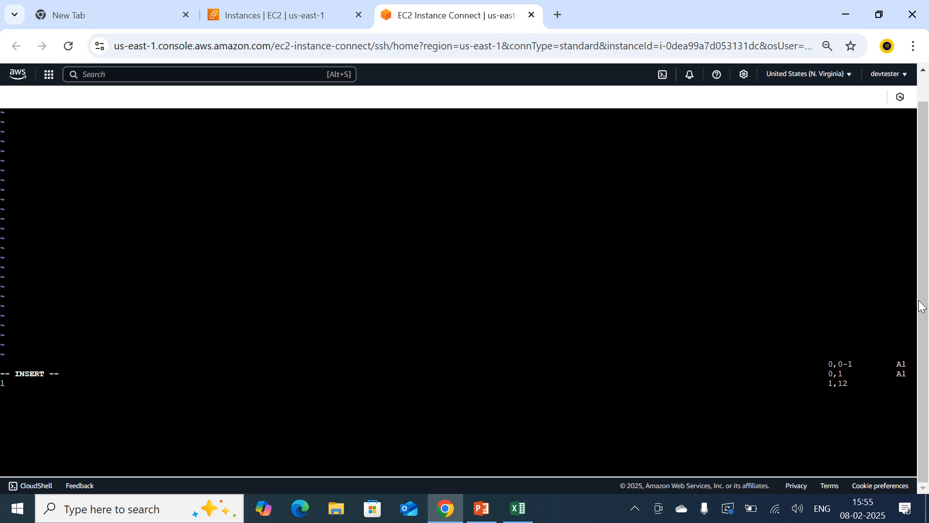
scroll(925, 193, up, 1)
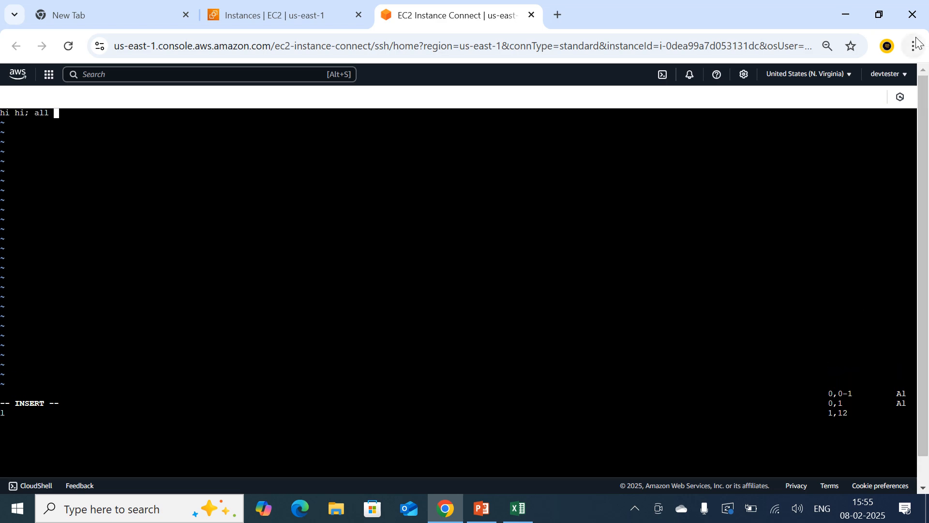
Correct the text of file2 to "hi all this is file2", save it and quit vi with :wq
key(BackSpace)
key(BackSpace)
key(BackSpace)
key(BackSpace)
key(BackSpace)
key(BackSpace)
key(BackSpace)
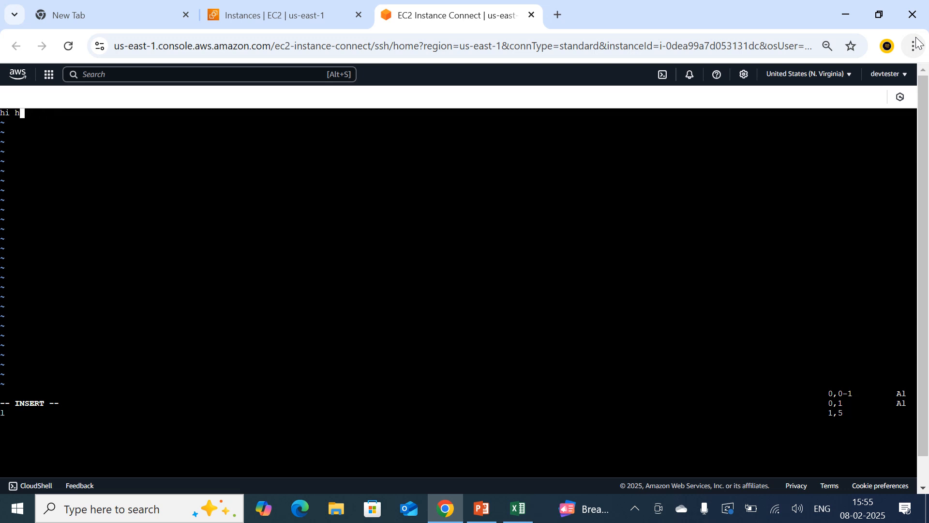
key(BackSpace)
text(all this is file2)
key(Escape)
text(:wq)
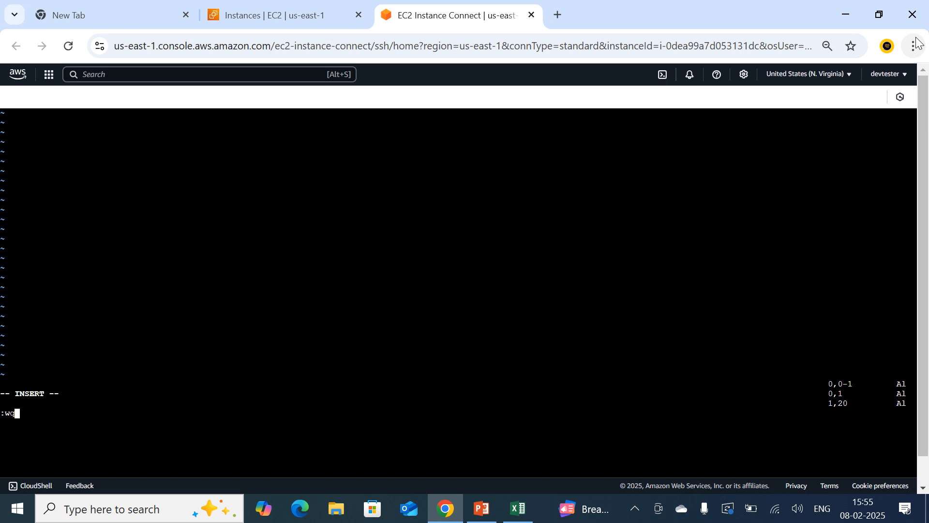
key(Return)
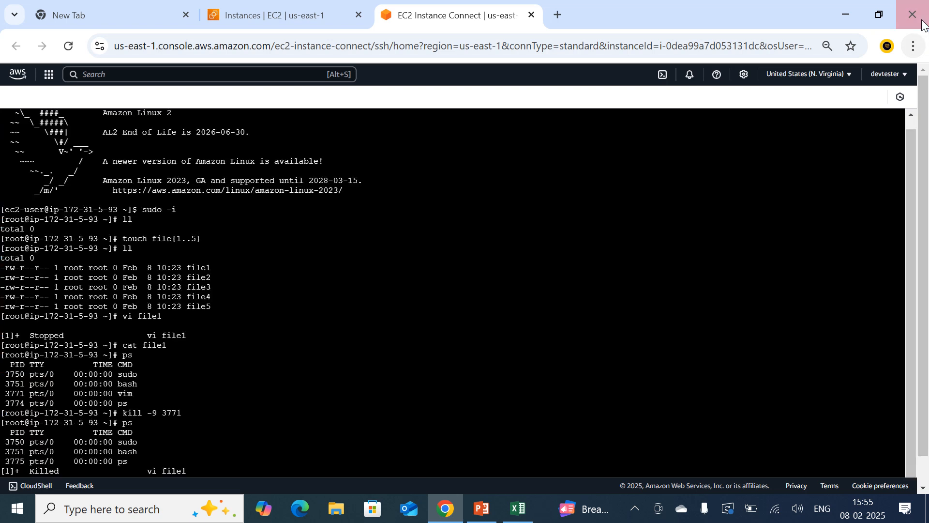
Clear the terminal and display the contents of file2 with cat file2
scroll(618, 150, down, 2)
text(vi file3)
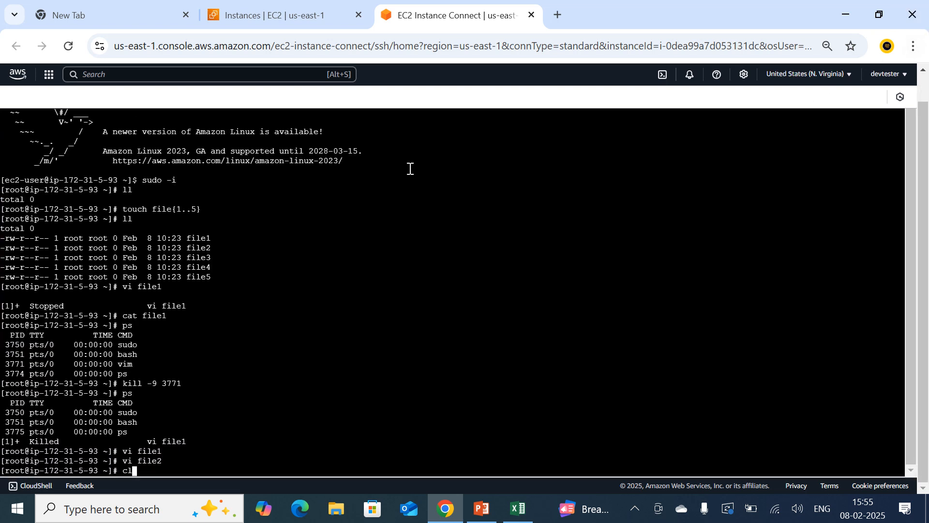
key(Return)
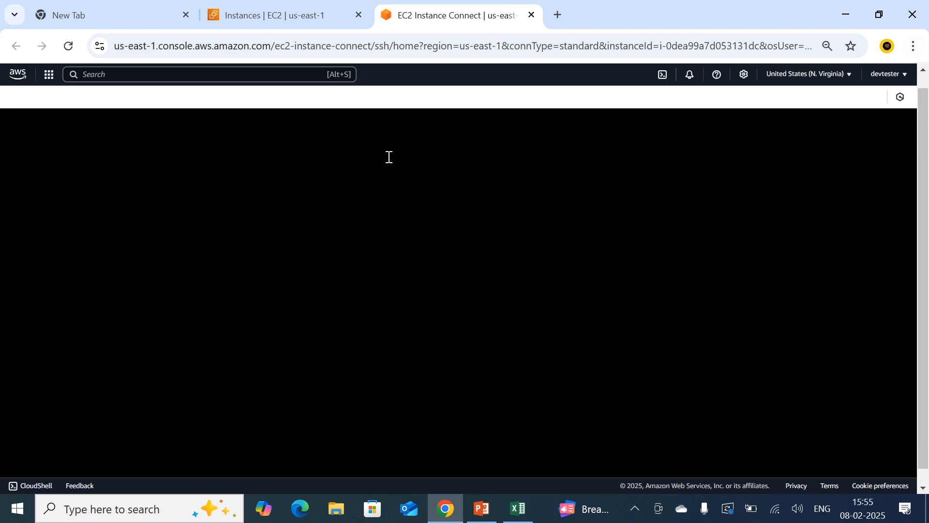
text(cat file2)
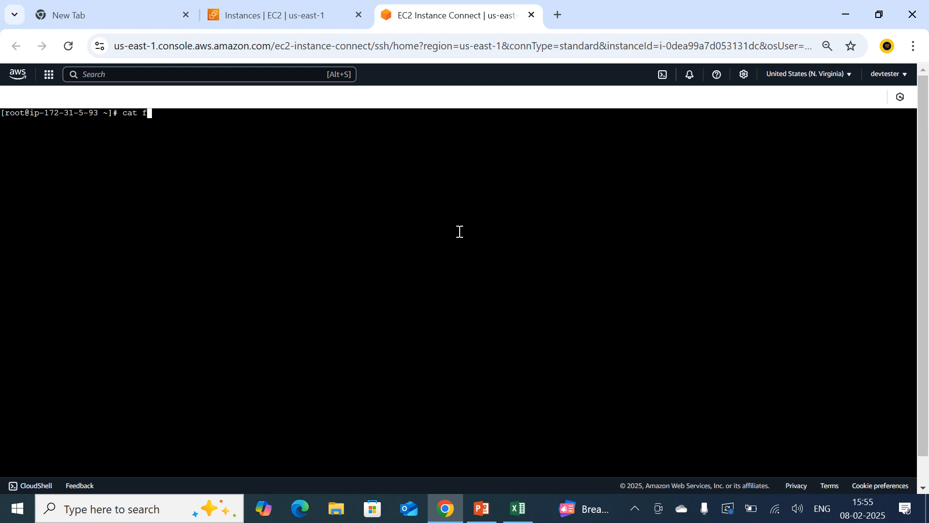
key(Return)
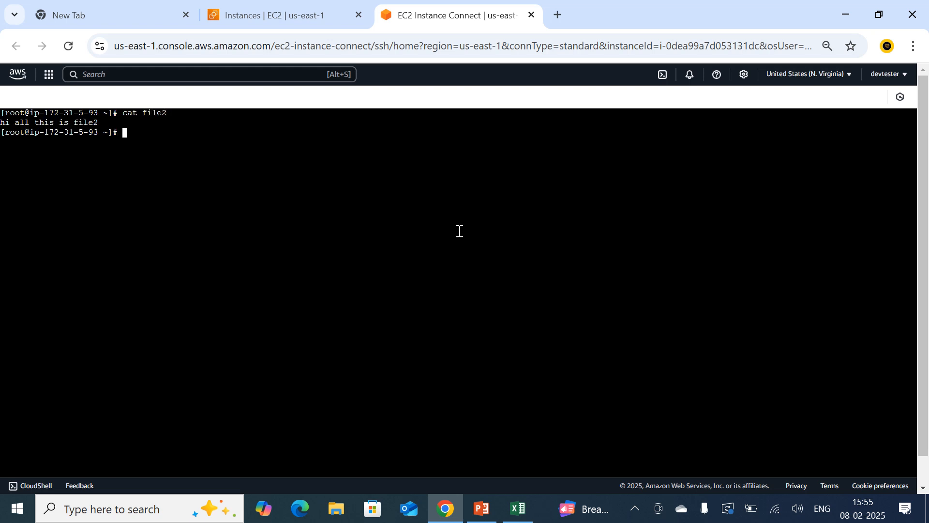
drag(100, 123, 5, 113)
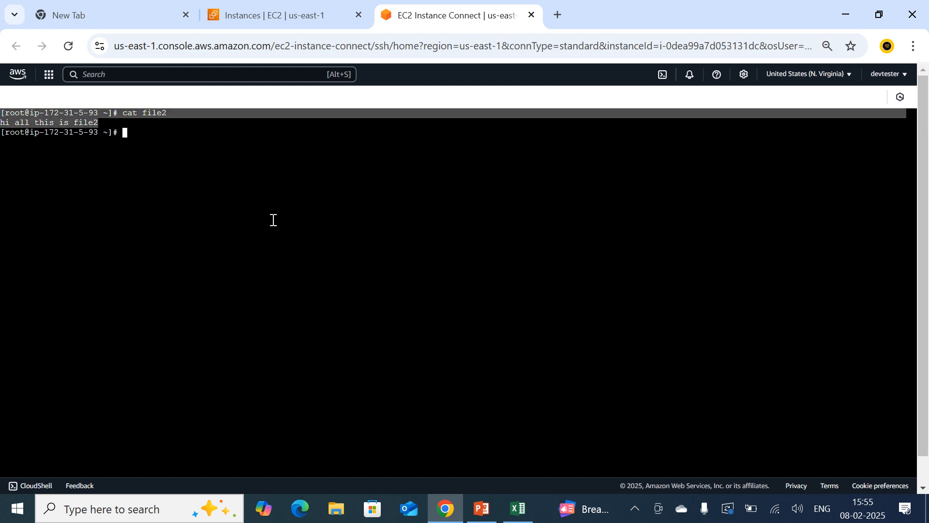
click(256, 220)
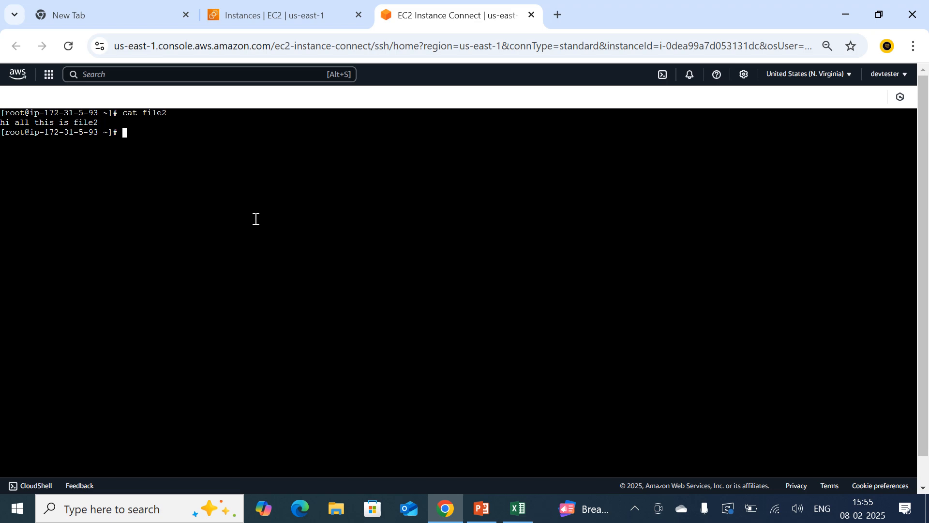
Install Git with yum install git -y and try to check its version with got --version
text(yum install git -y)
key(Return)
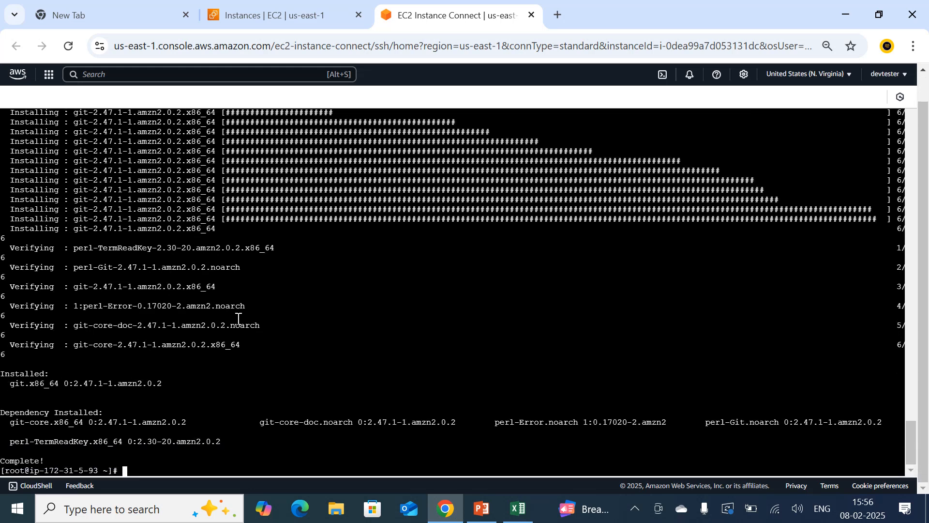
text(got --version)
key(Return)
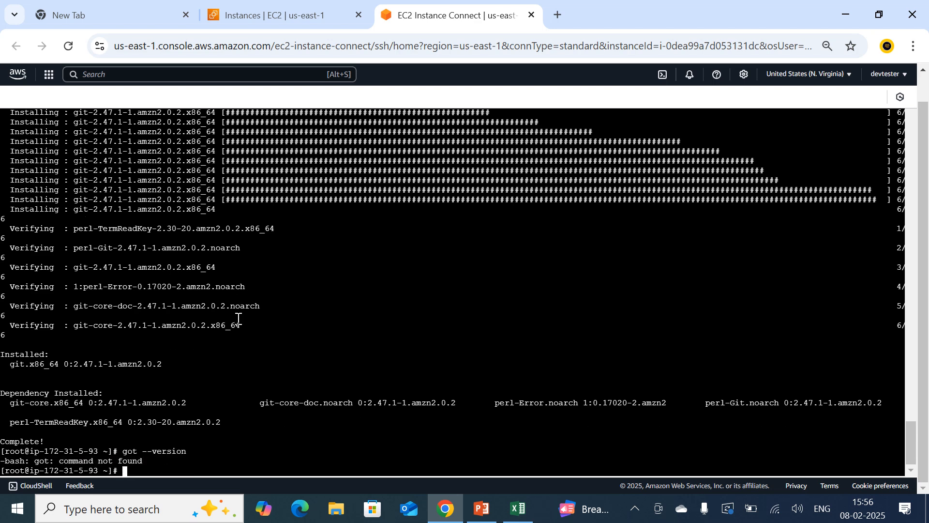
Correct the mistyped version command to git --version, run it and look back over the installation output
key(Up)
key(Left)
key(Left)
key(Left)
key(Left)
key(Left)
key(Left)
key(Left)
key(Left)
key(Left)
key(BackSpace)
text(i)
key(Return)
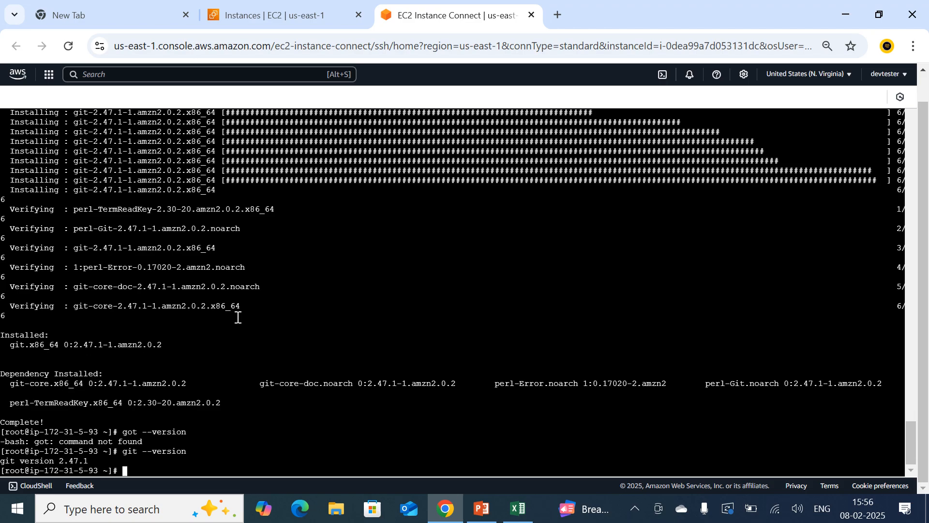
scroll(390, 284, up, 5)
scroll(389, 283, up, 5)
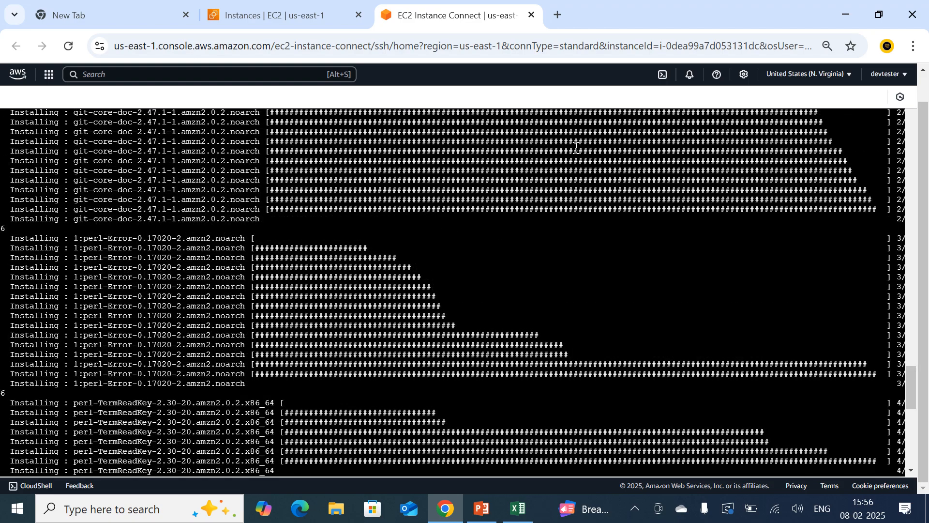
Switch to the EC2 instances list and filter it to show only Running instances
click(297, 14)
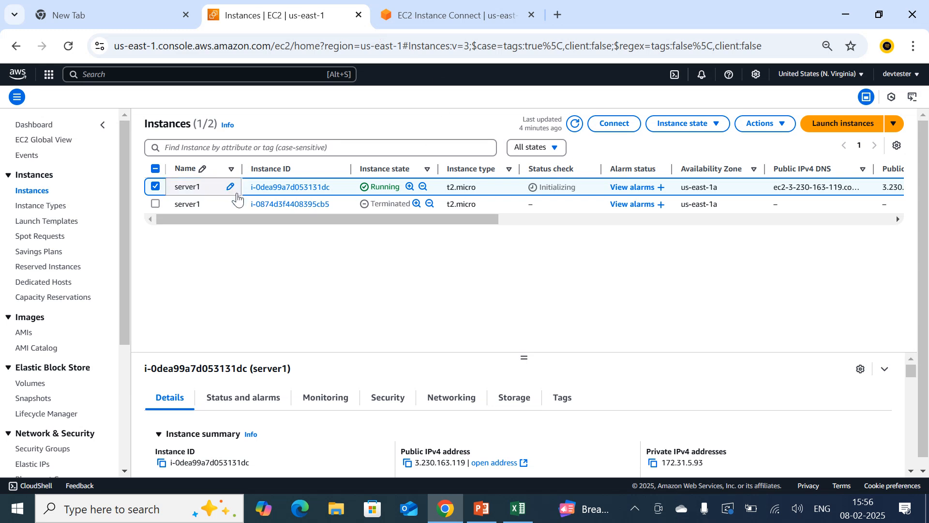
click(530, 151)
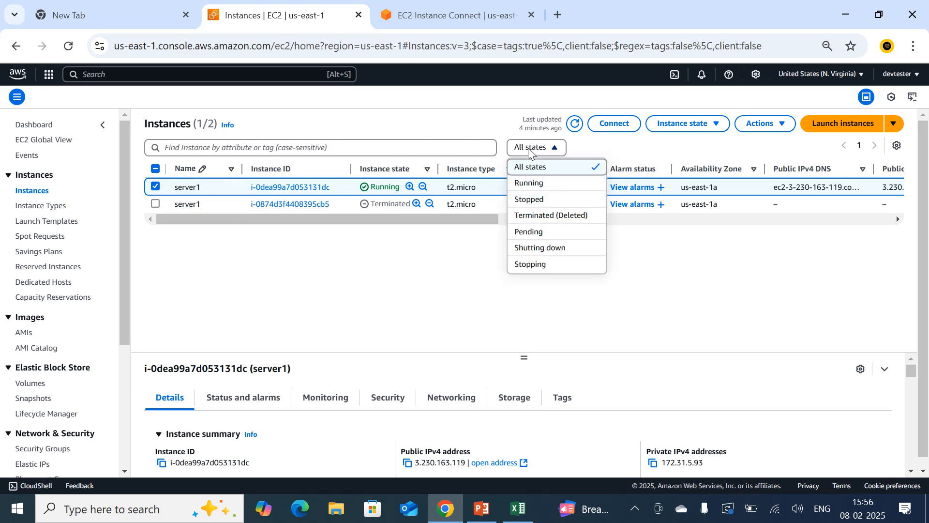
click(530, 186)
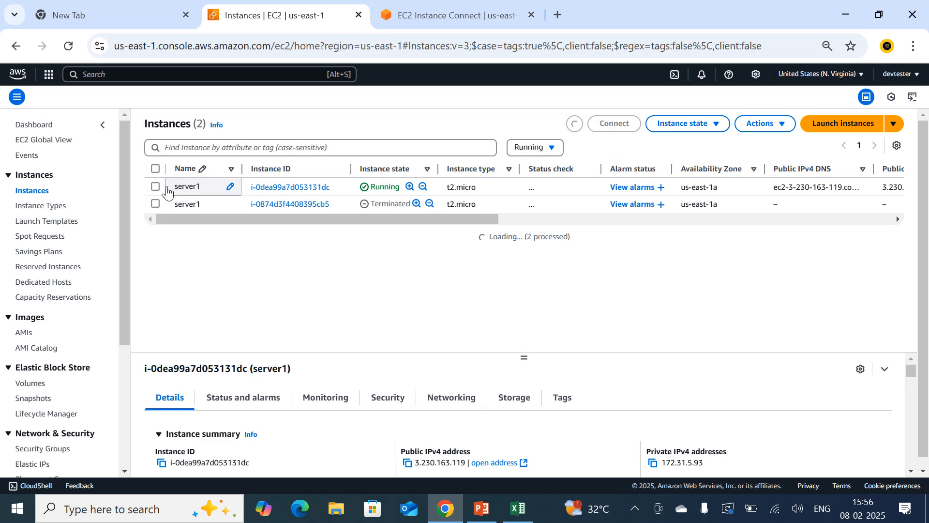
Select the running server1 instance and stop it, confirming the stop request
click(156, 188)
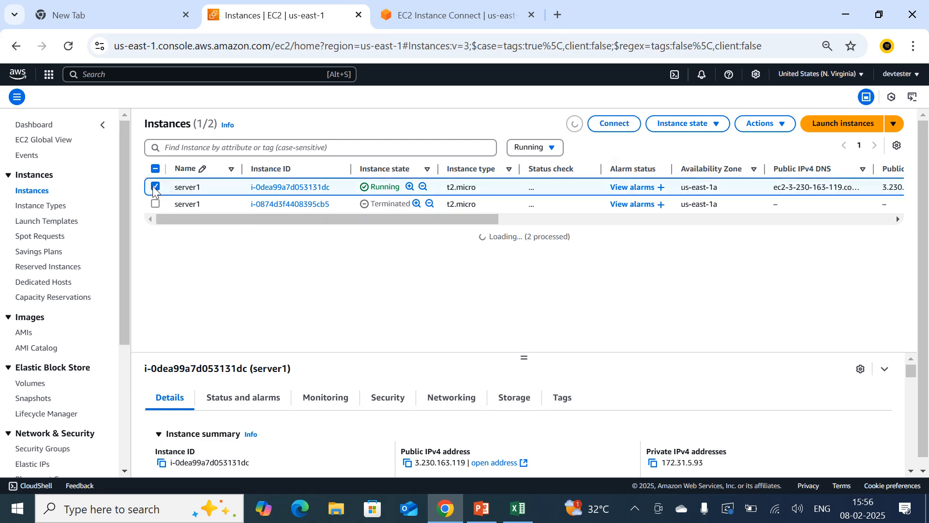
click(693, 132)
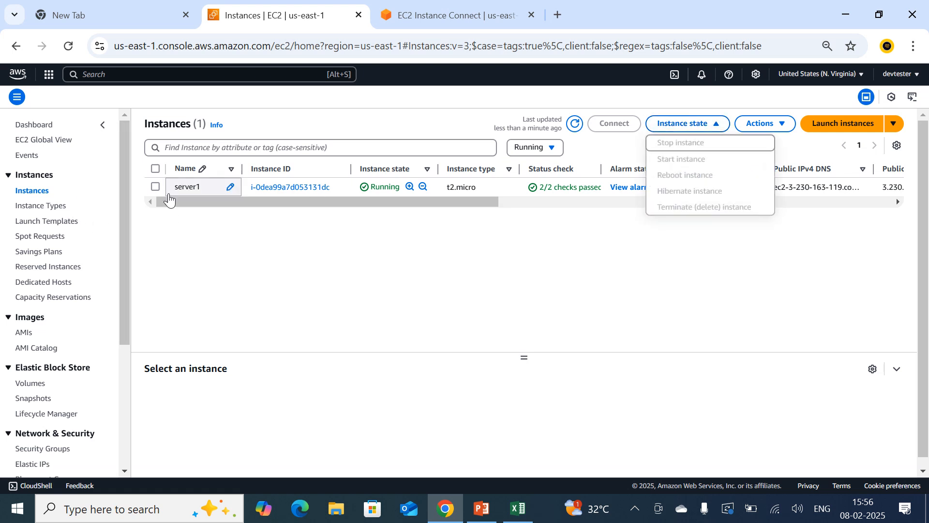
click(155, 187)
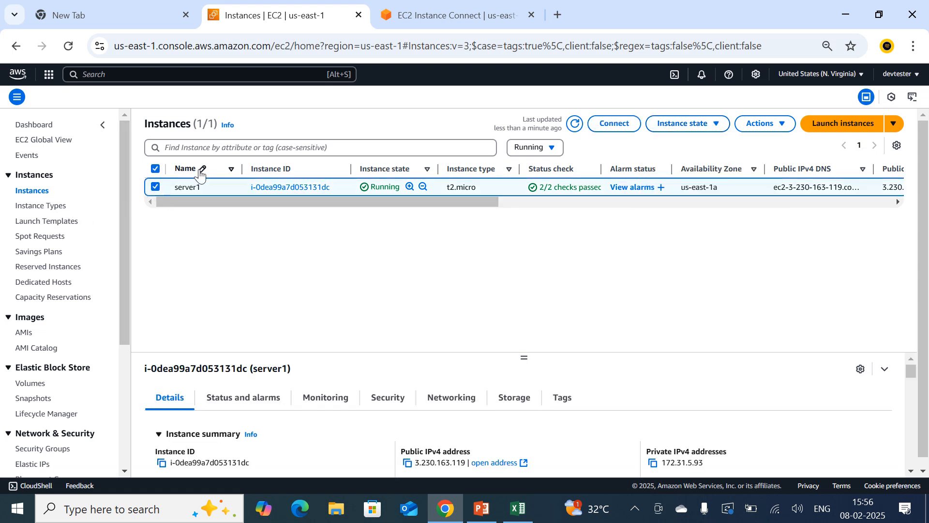
click(681, 126)
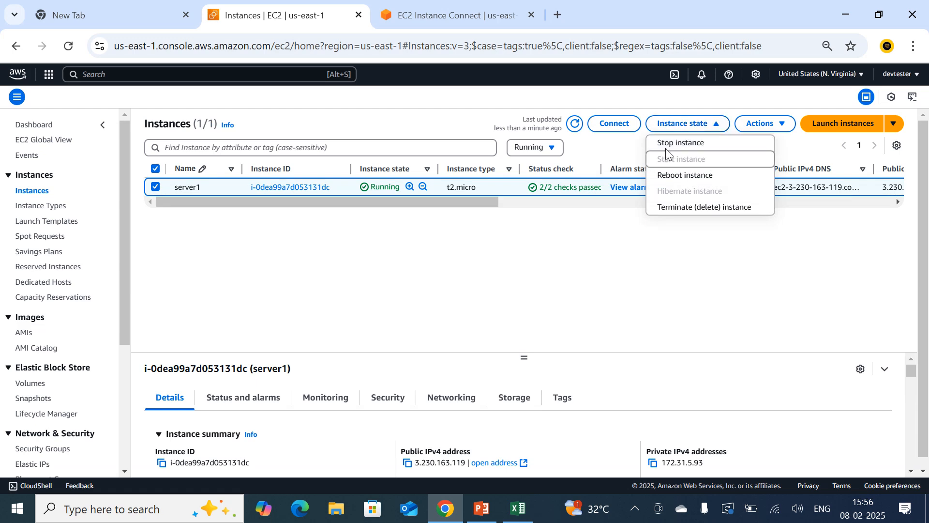
click(671, 143)
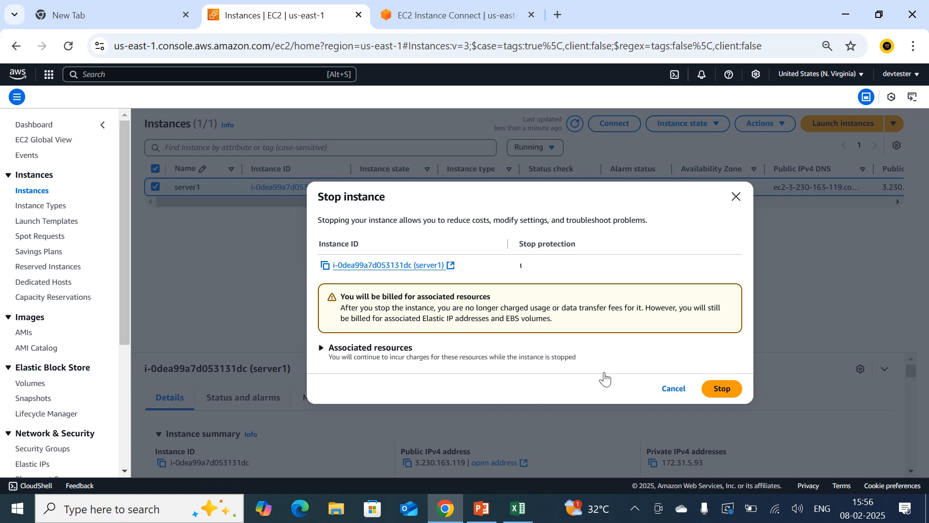
click(720, 388)
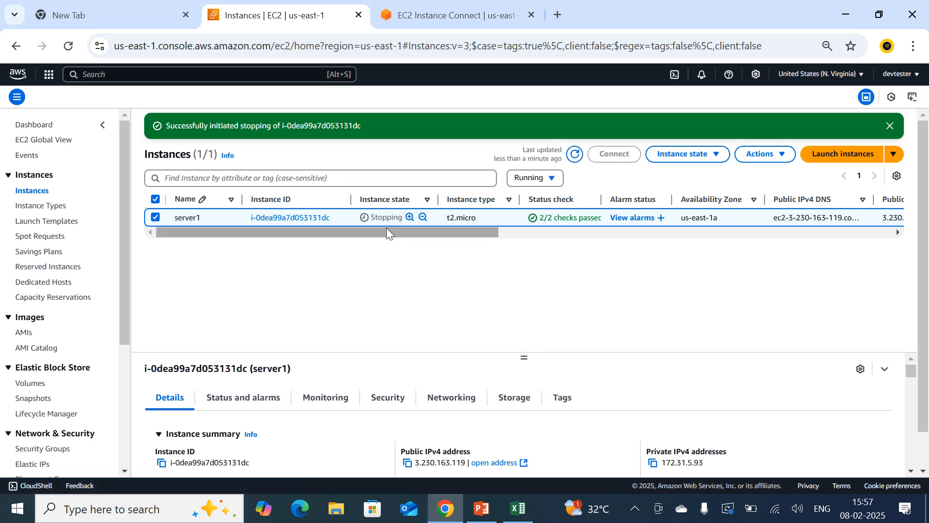
View the EBS volumes list and return to the instances list to check the state of server1
click(31, 388)
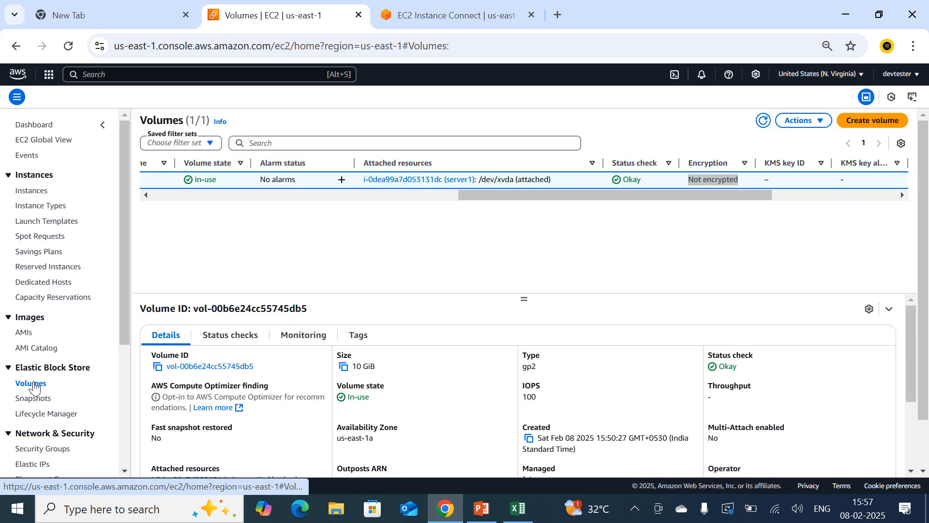
click(31, 191)
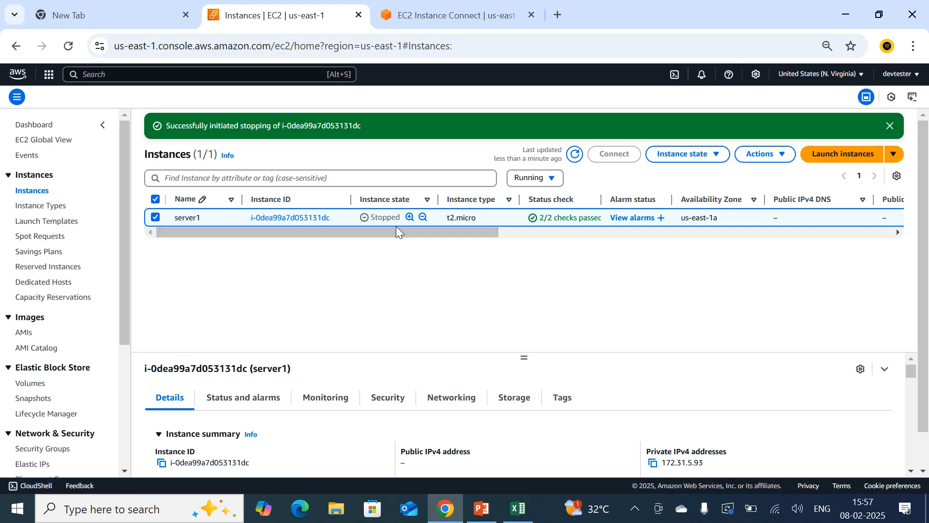
Create a snapshot of server1's attached 10 GiB EBS volume with the description snap1
click(25, 386)
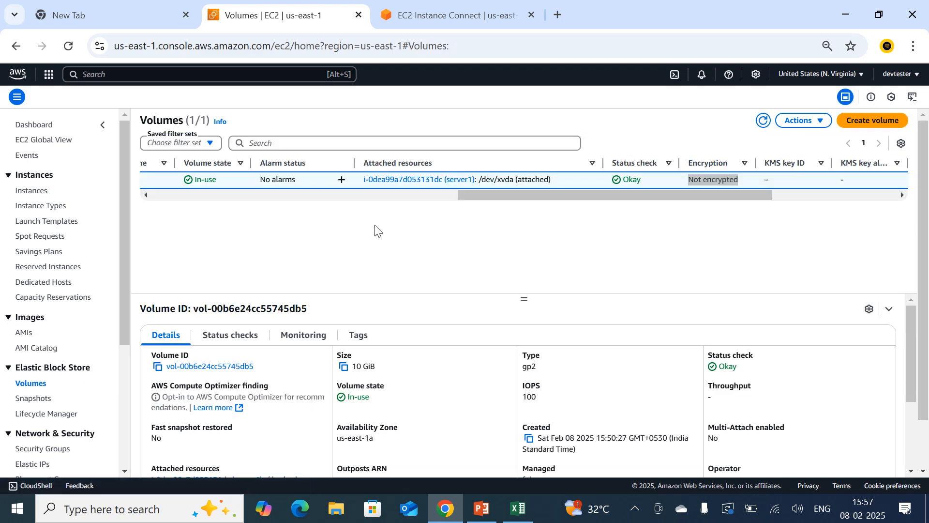
click(642, 221)
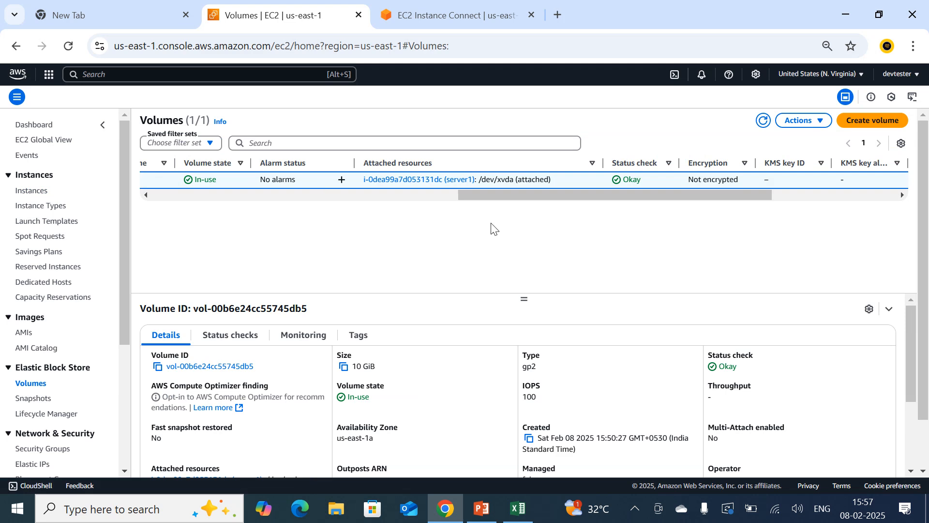
drag(494, 195, 189, 198)
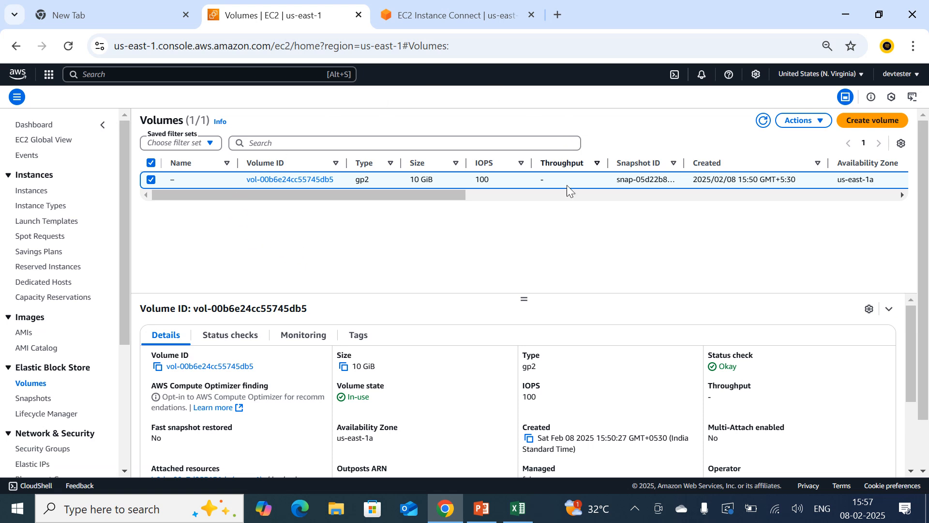
click(822, 131)
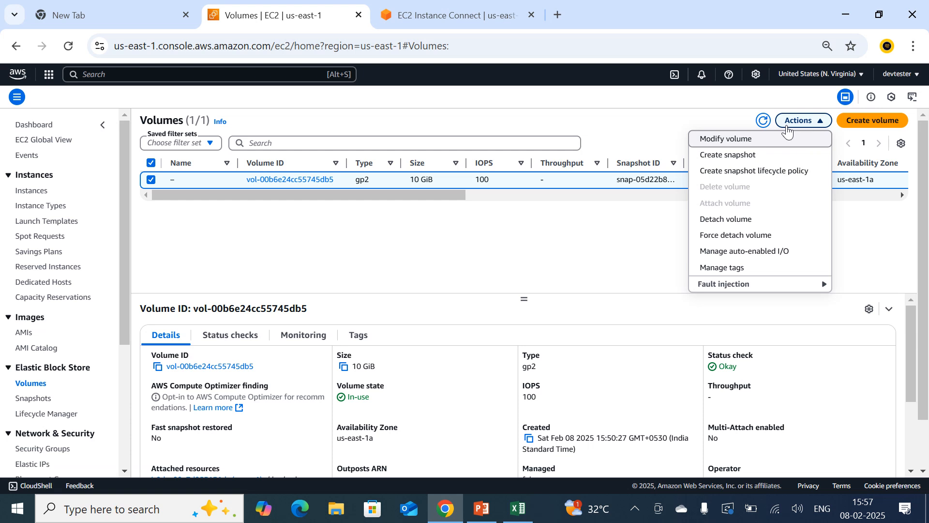
click(724, 156)
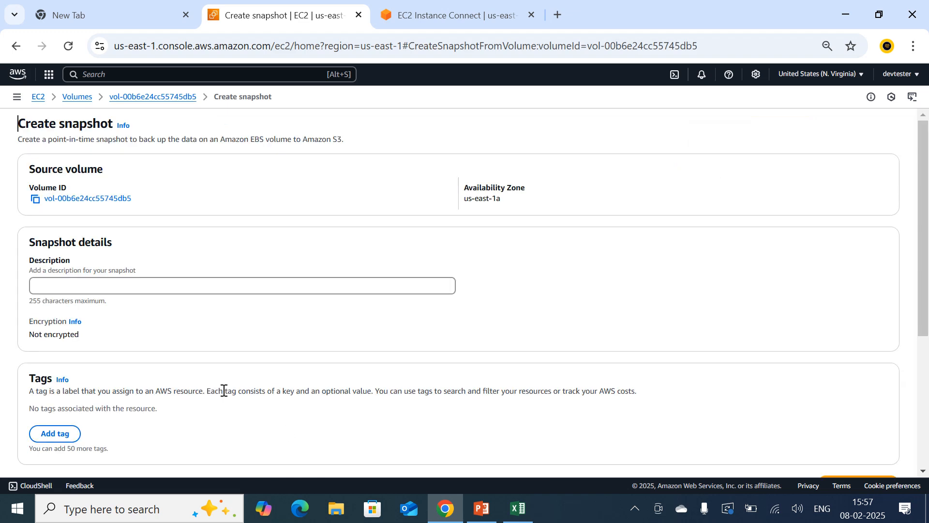
click(77, 286)
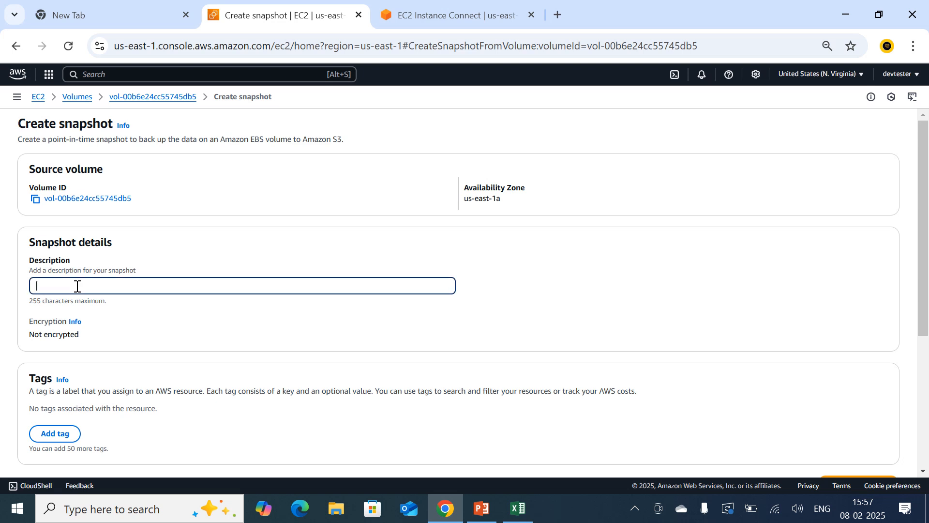
text(snap1)
scroll(114, 314, down, 2)
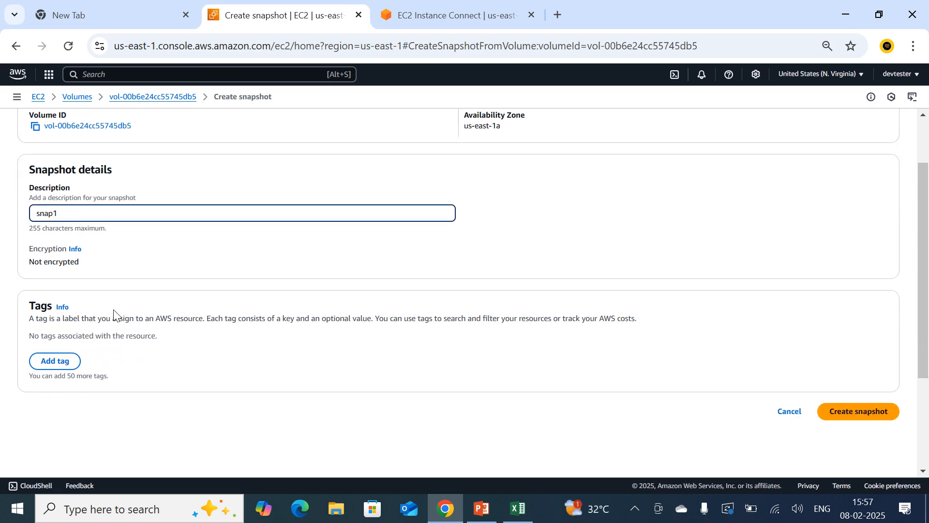
scroll(114, 315, up, 2)
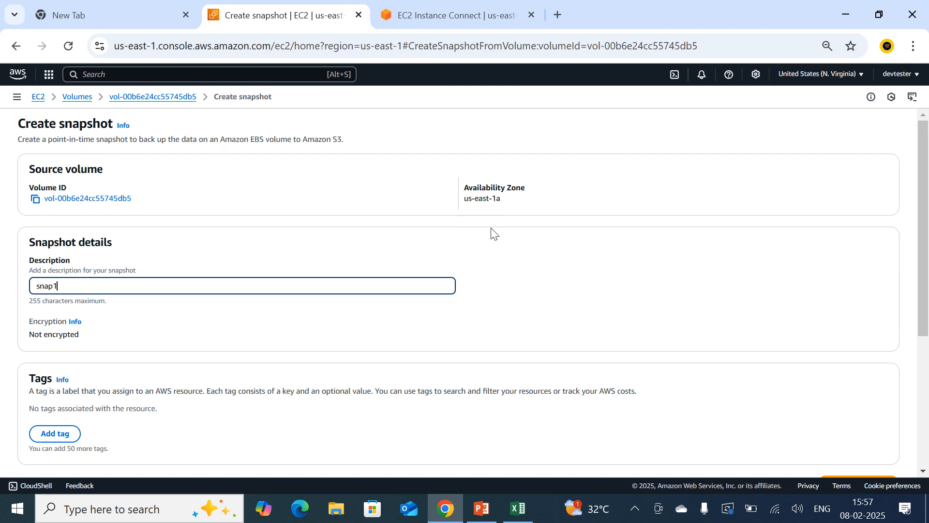
scroll(493, 238, down, 2)
click(857, 413)
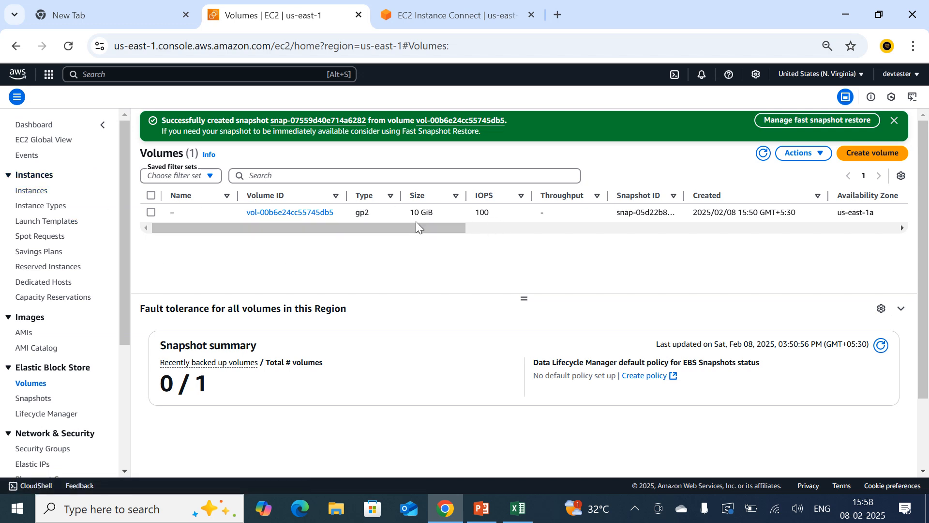
Look over the source volume's details and view the Snapshots list
drag(429, 222, 449, 219)
click(387, 219)
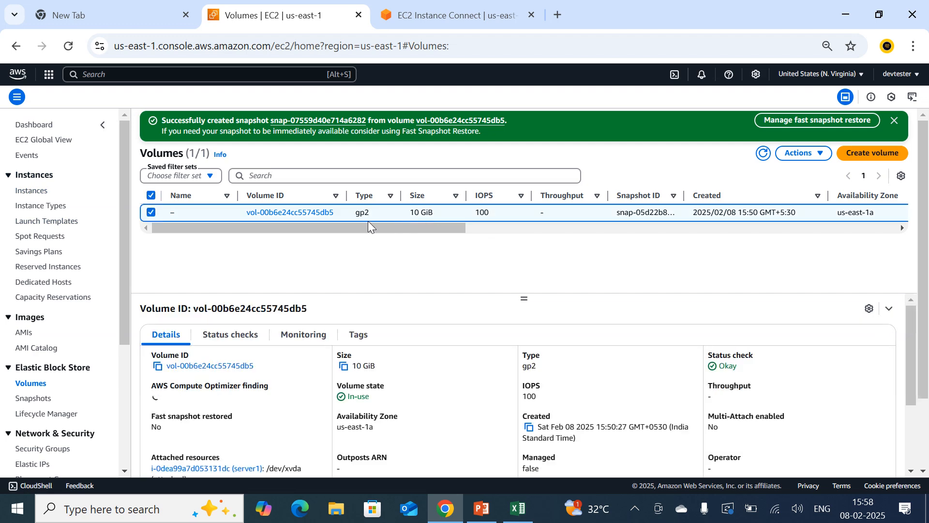
click(31, 399)
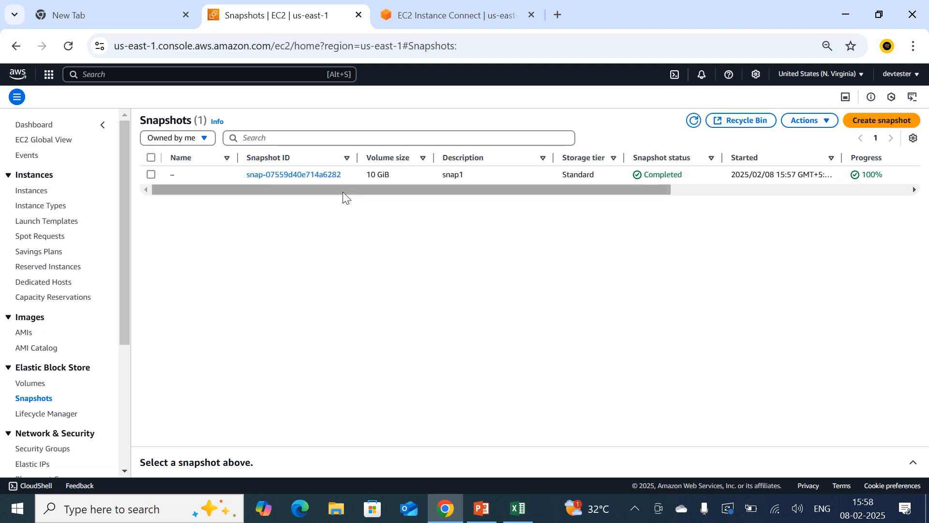
drag(356, 186, 137, 214)
Start a copy of the snap1 snapshot and set its destination Region to ap-south-1
click(151, 175)
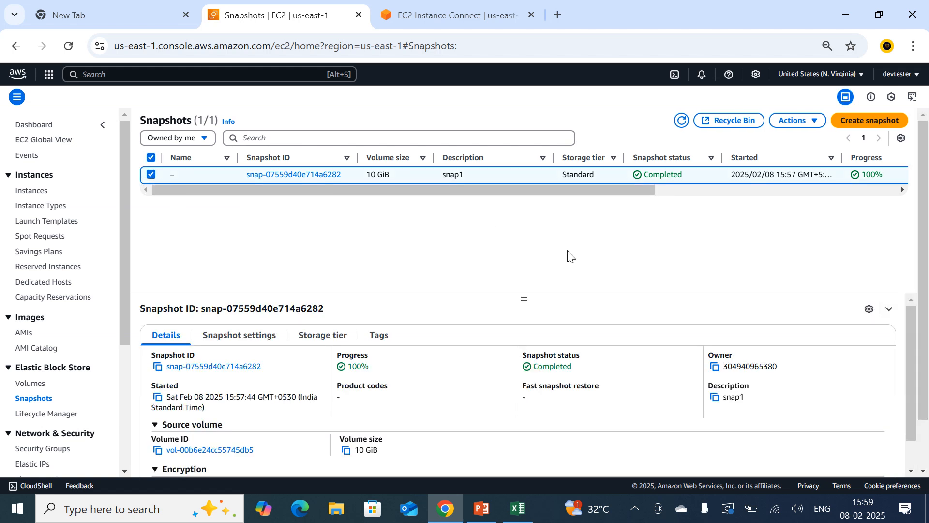
click(793, 123)
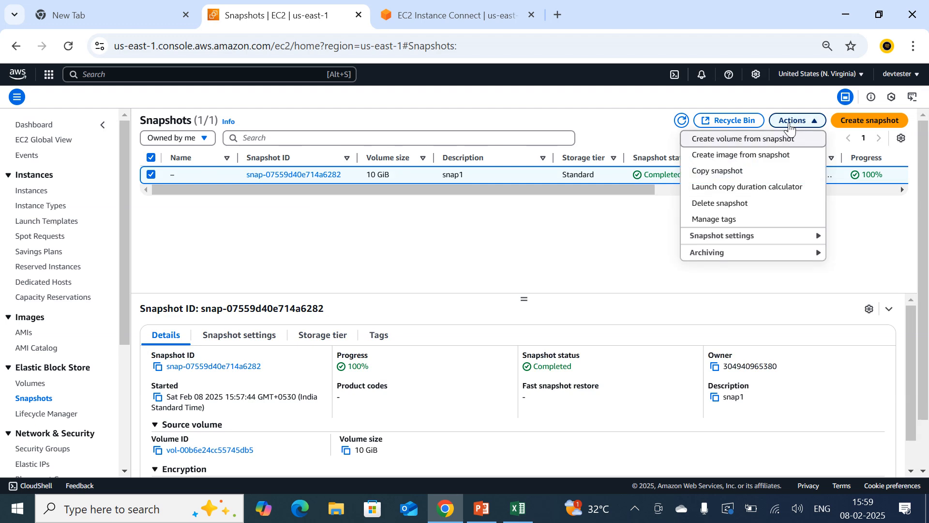
click(729, 178)
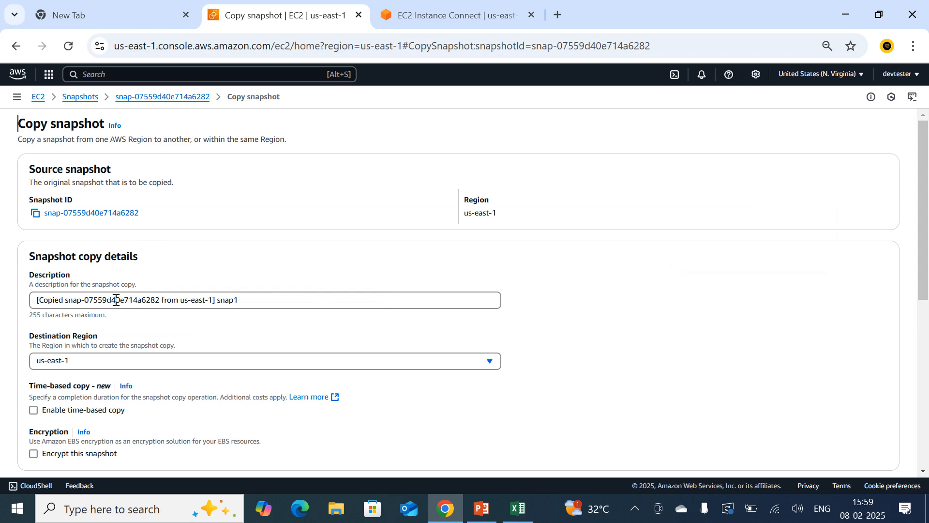
scroll(166, 300, down, 1)
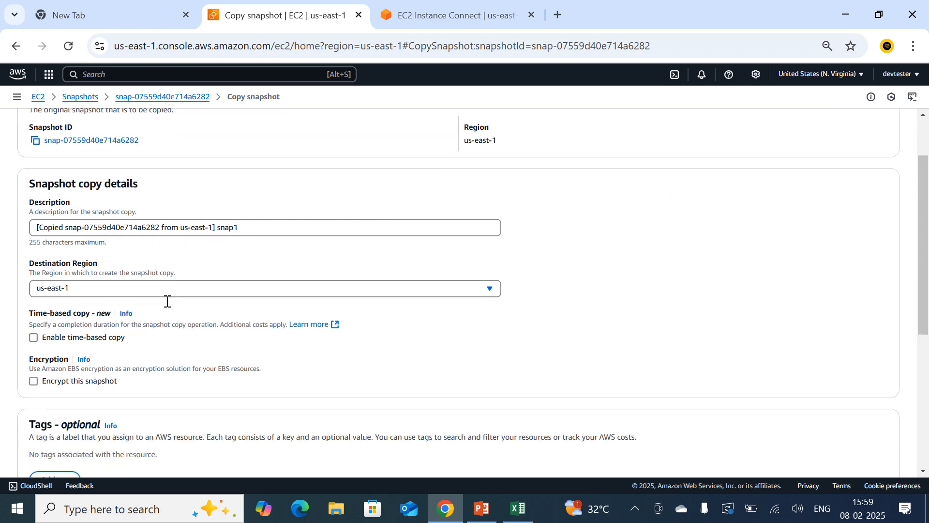
click(105, 290)
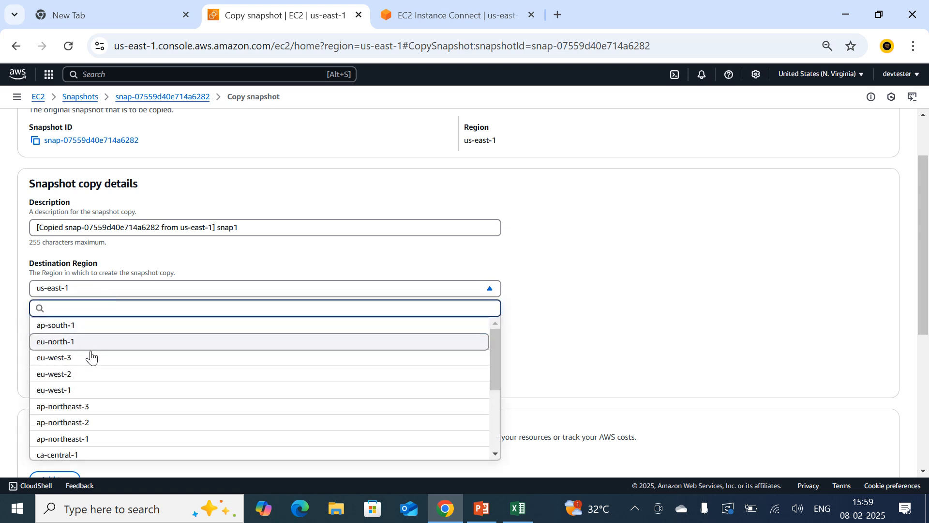
scroll(89, 375, down, 2)
scroll(98, 394, down, 5)
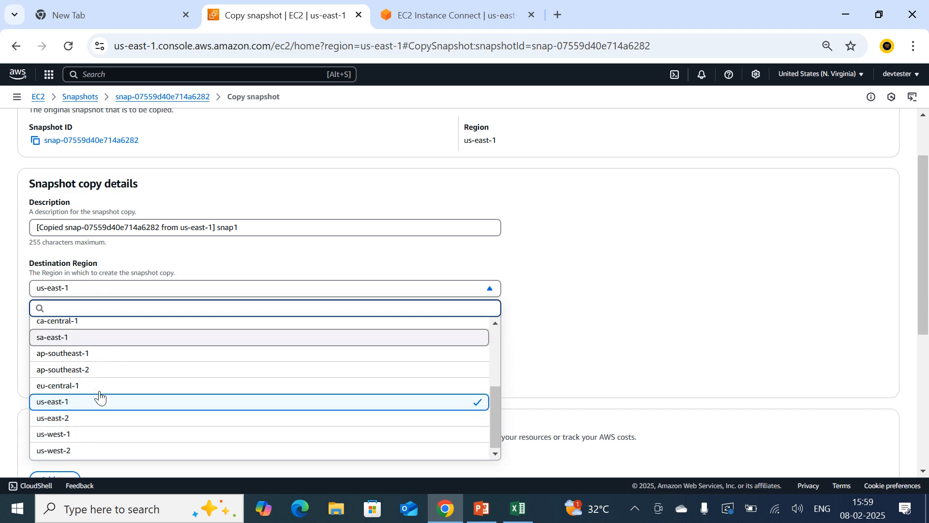
scroll(94, 308, up, 4)
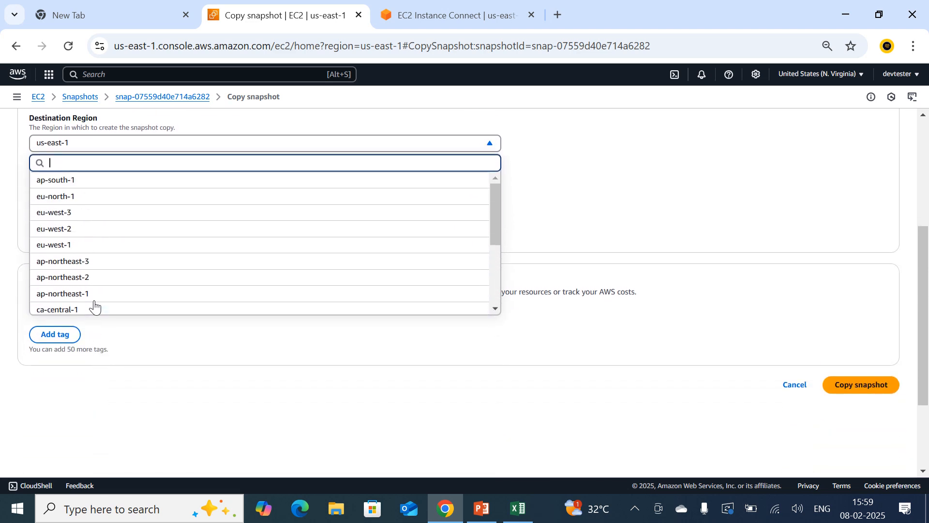
scroll(116, 266, up, 3)
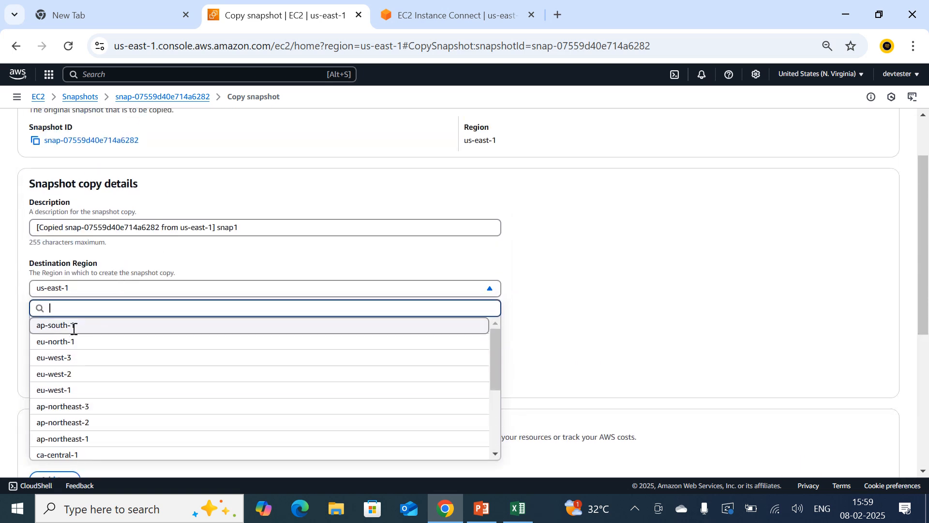
click(74, 329)
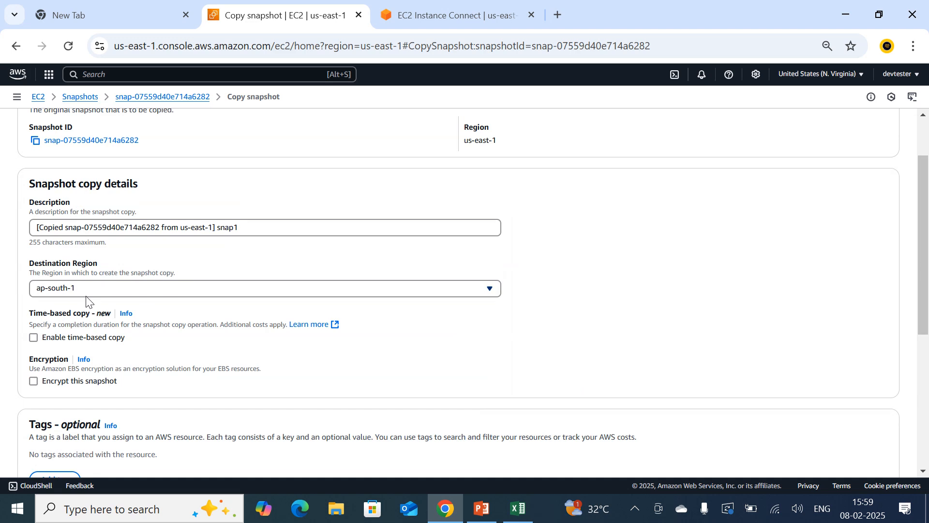
Review the snapshot copy settings and submit the copy without encryption or tags
scroll(120, 322, up, 1)
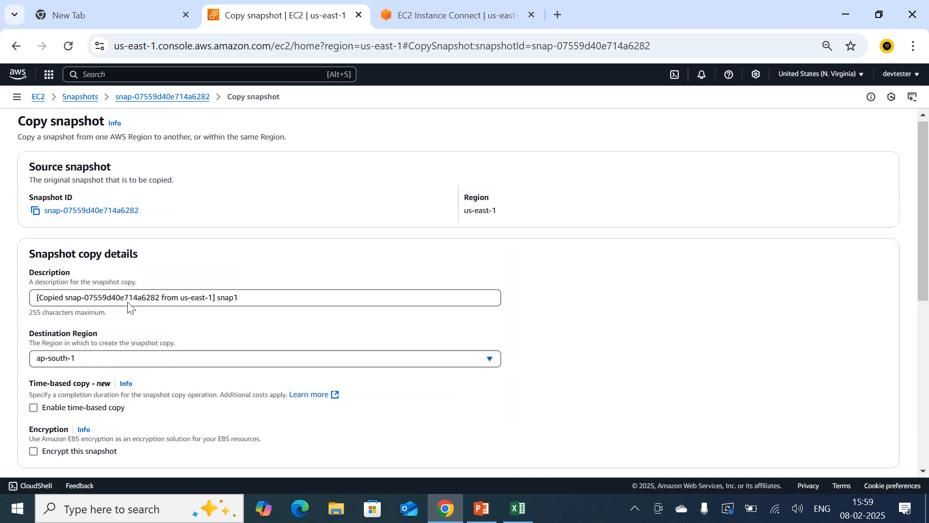
scroll(167, 247, down, 1)
scroll(165, 250, down, 4)
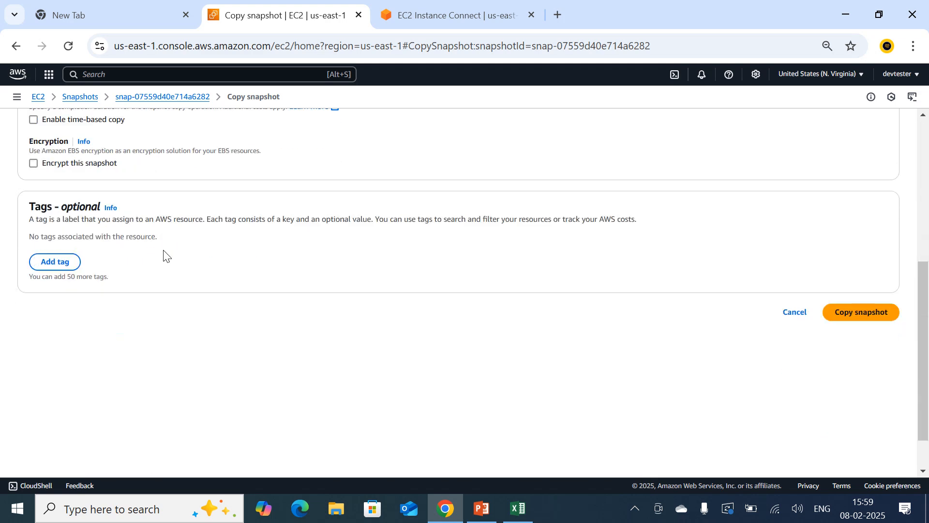
scroll(169, 254, up, 1)
click(856, 387)
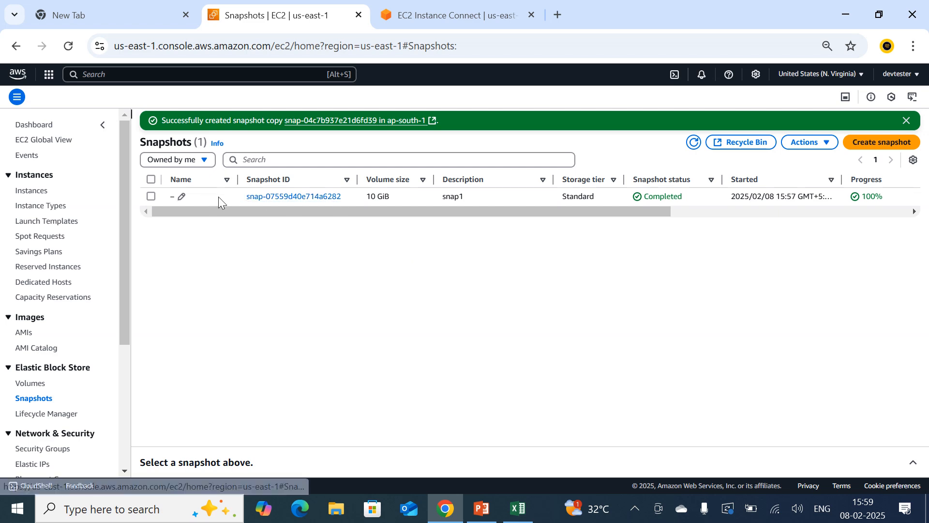
Start creating a volume from the snap1 snapshot, using General Purpose SSD (gp2) with a size of 12 GiB
click(150, 196)
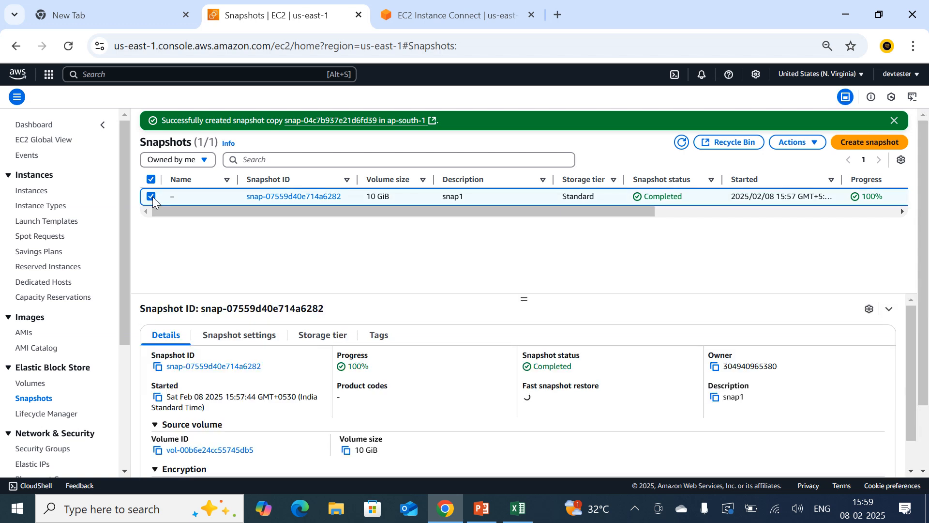
click(802, 146)
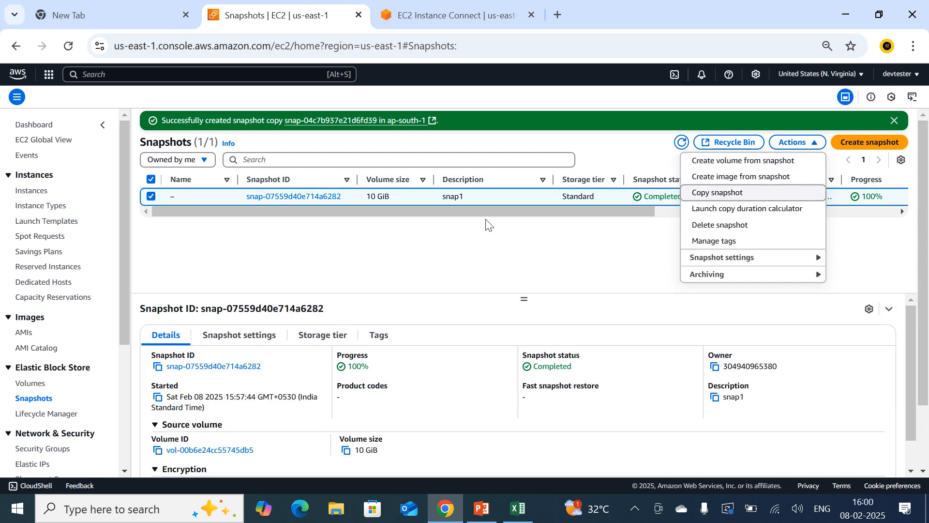
click(725, 164)
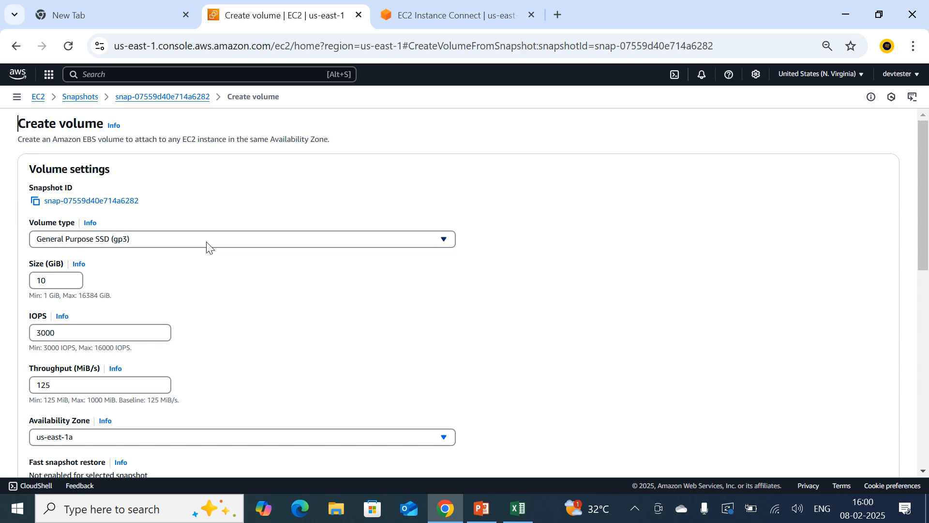
click(207, 244)
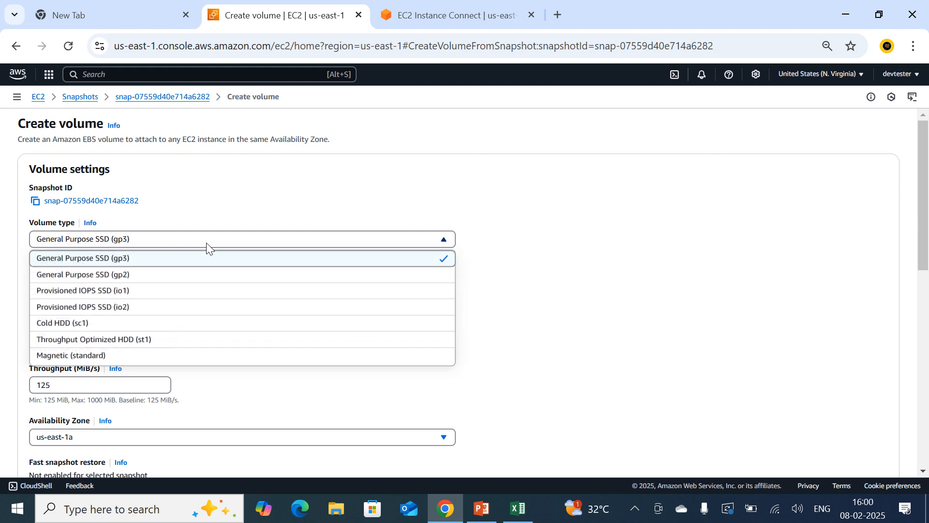
click(126, 275)
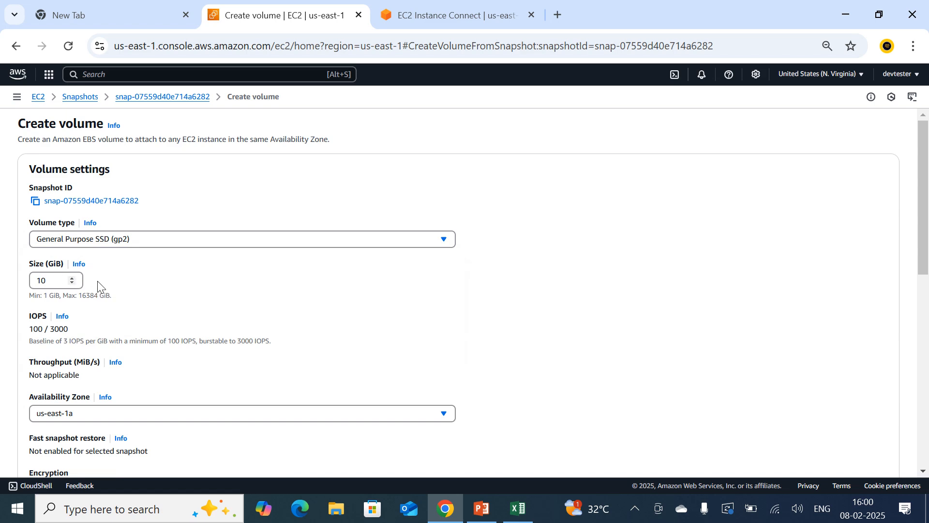
click(71, 278)
Set the new volume's Availability Zone to us-east-1b, create the volume and view the Volumes list
scroll(140, 315, down, 1)
click(96, 343)
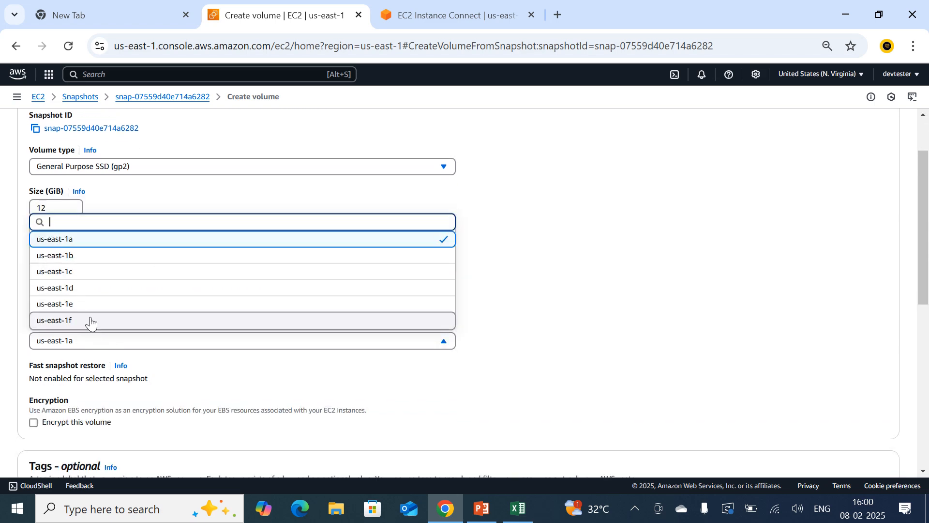
click(77, 254)
scroll(286, 344, down, 1)
scroll(278, 330, down, 2)
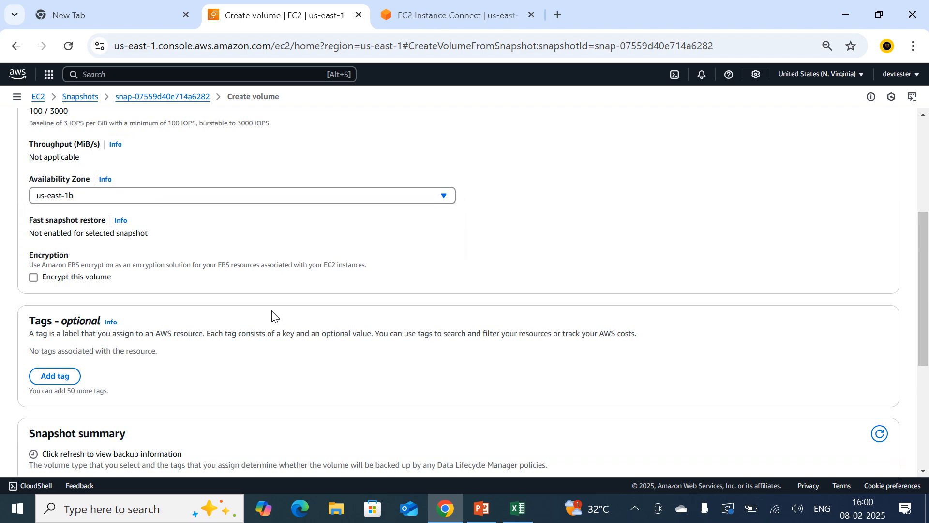
scroll(271, 314, up, 1)
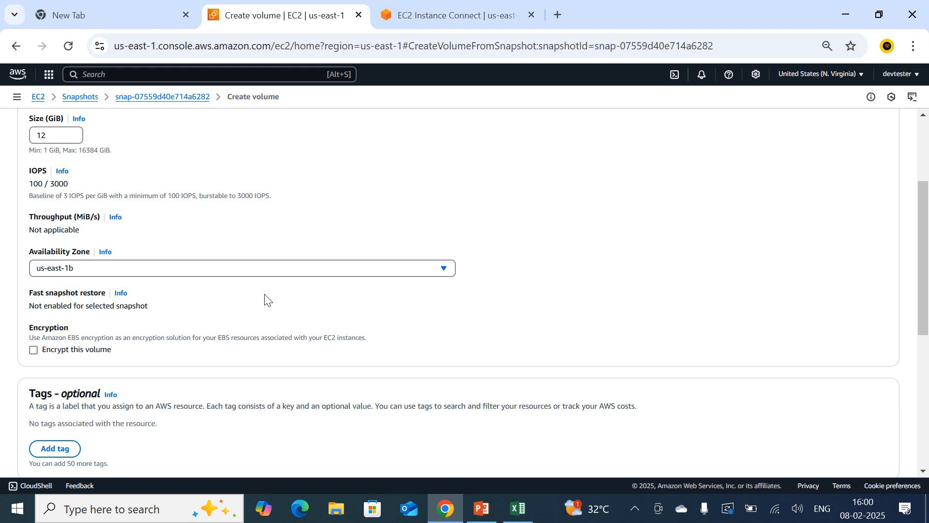
scroll(267, 301, up, 1)
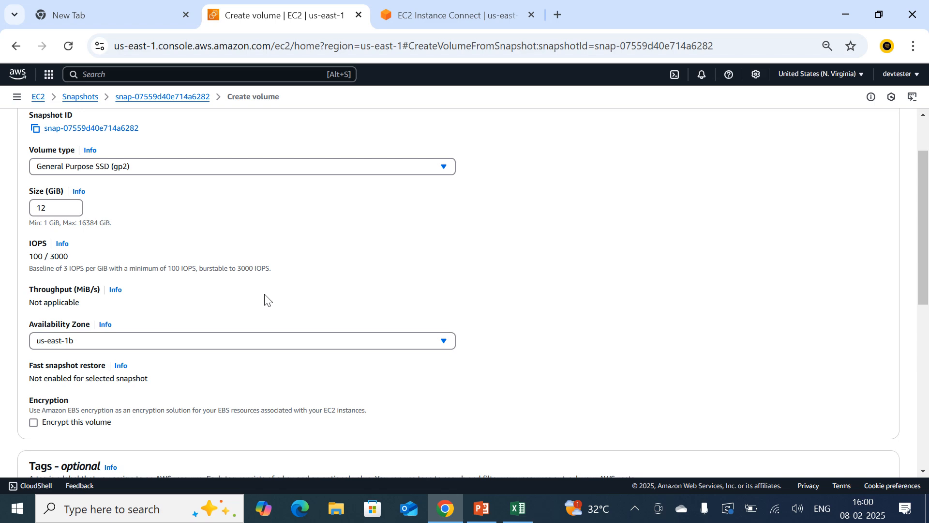
scroll(266, 300, down, 6)
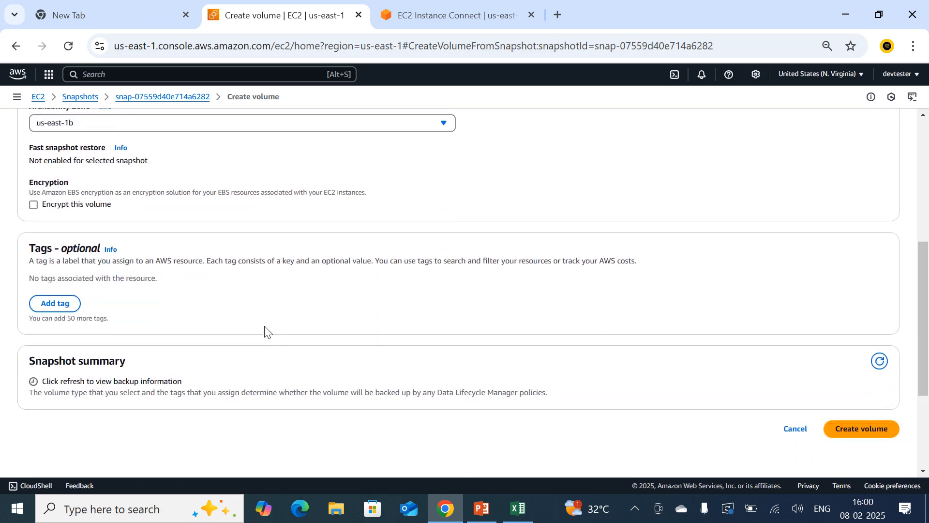
click(838, 286)
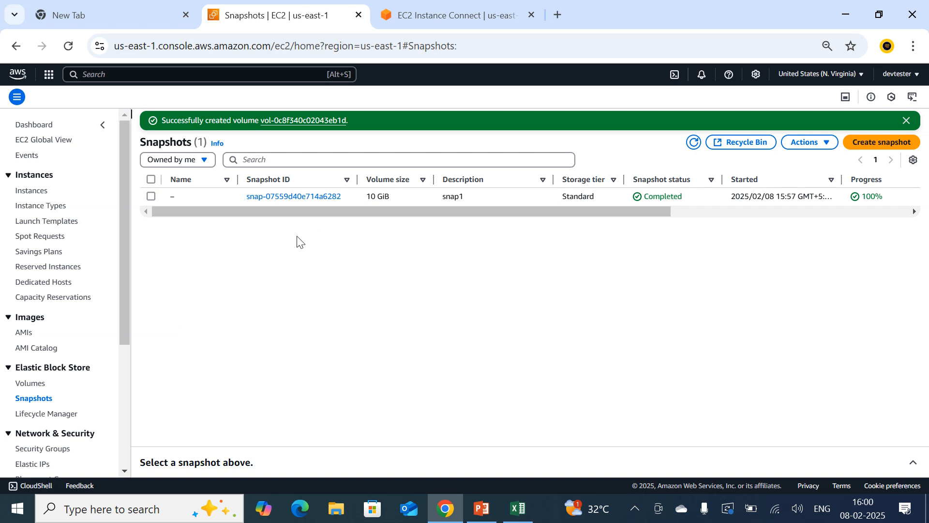
click(34, 386)
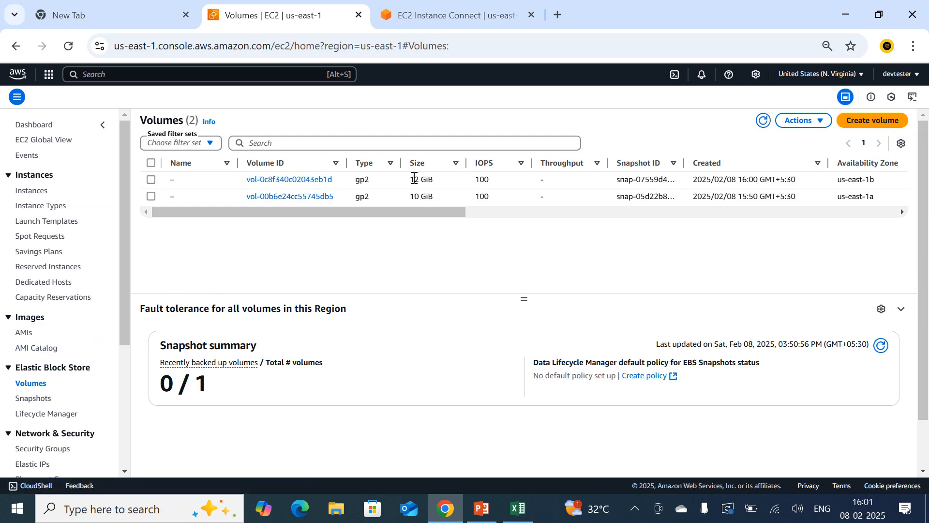
Examine the details and Availability Zone of the new 12 GiB volume in the Volumes list
click(152, 180)
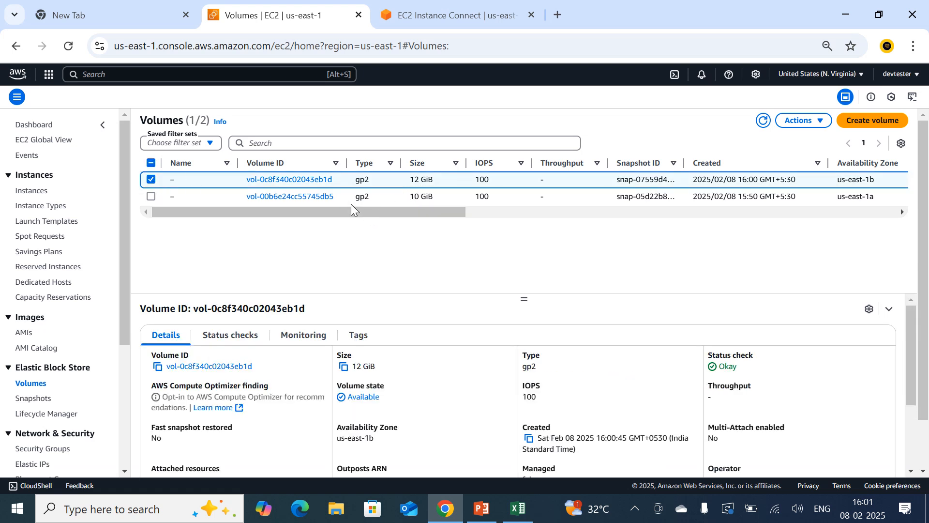
drag(360, 211, 451, 222)
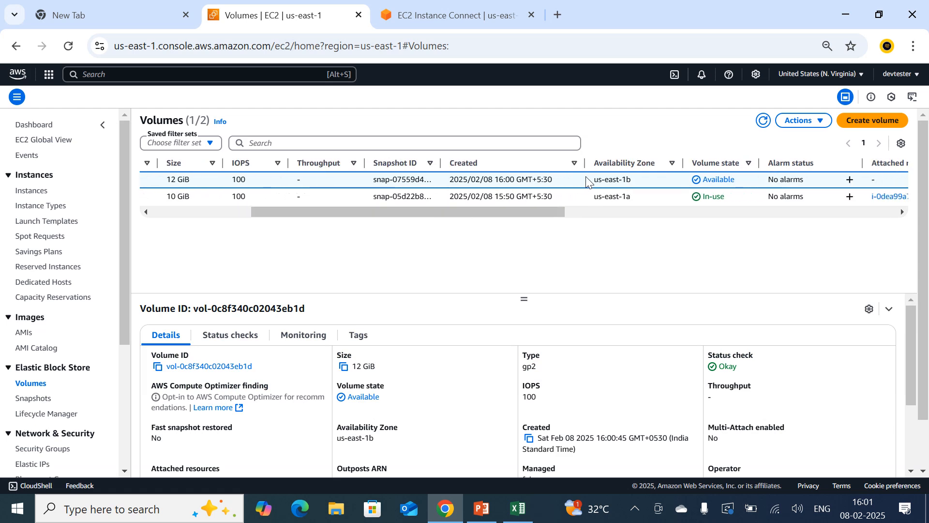
drag(593, 180, 636, 185)
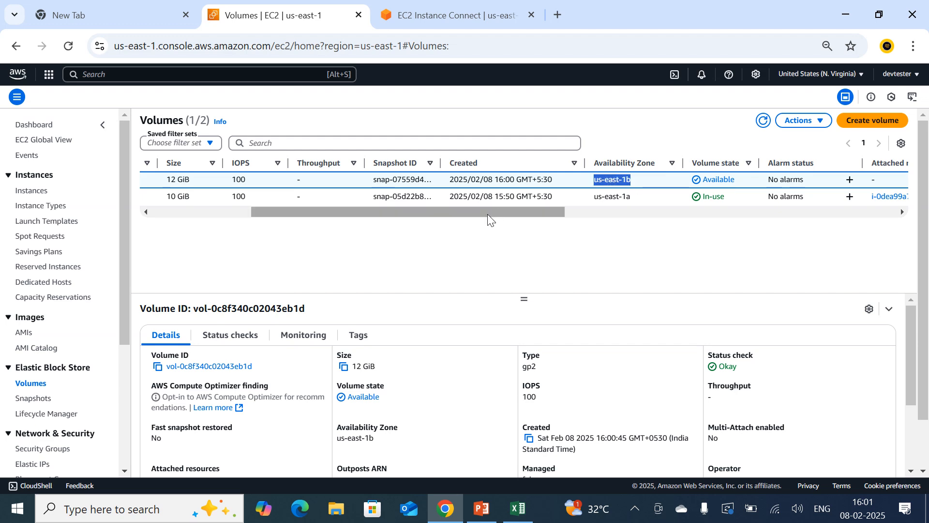
drag(487, 214, 213, 284)
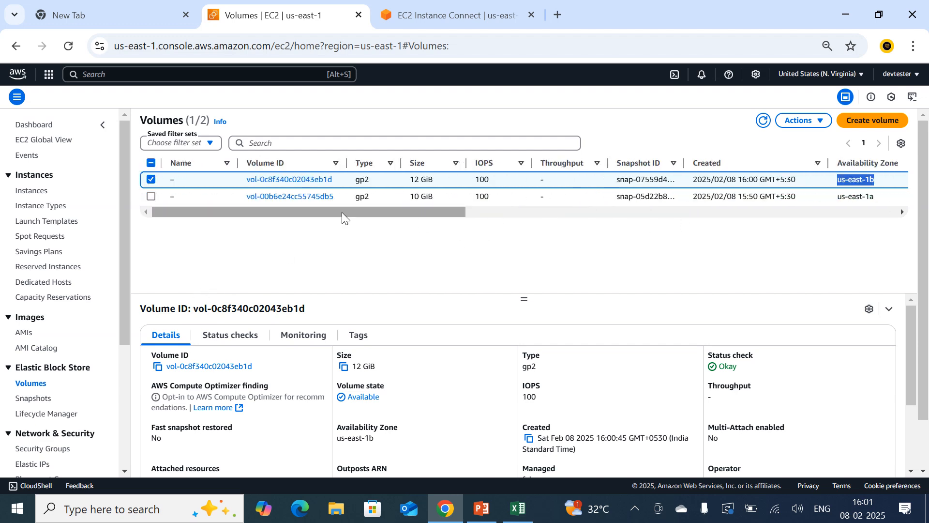
click(151, 181)
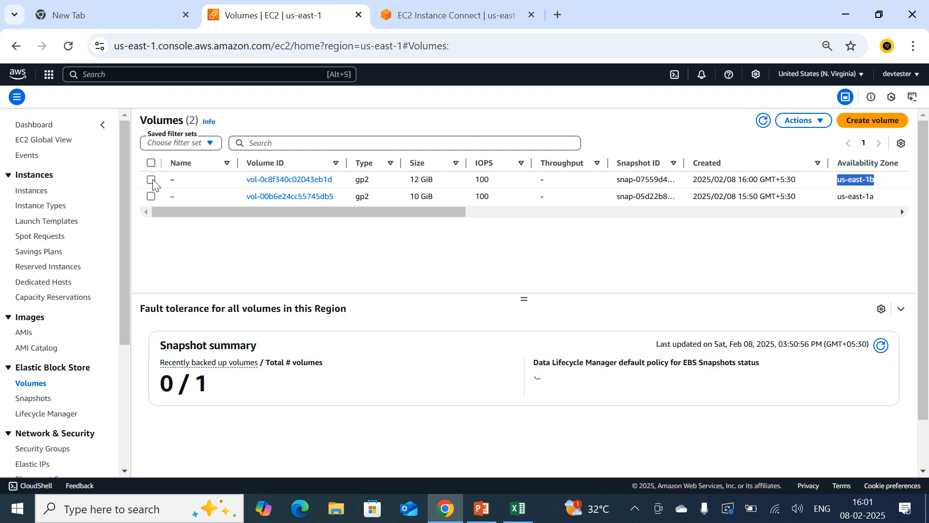
click(153, 182)
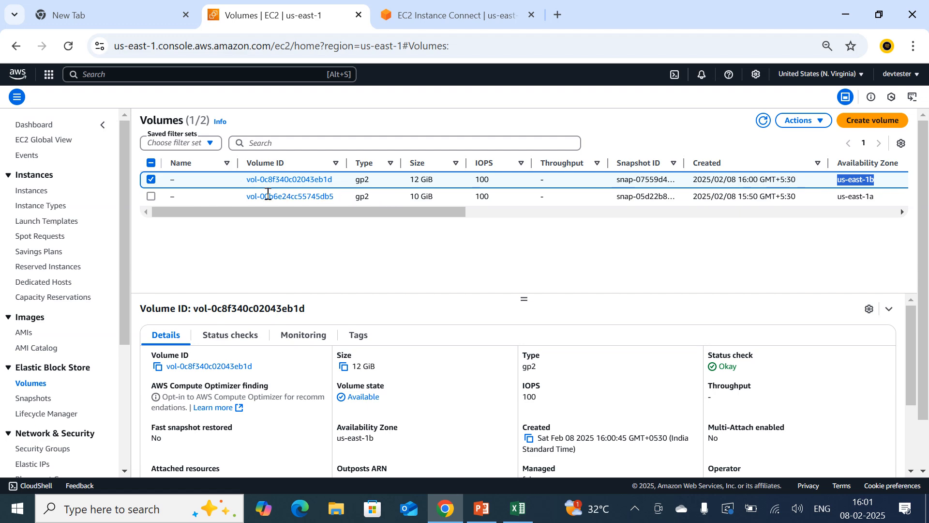
Start launching a new EC2 instance and name it server2
click(41, 193)
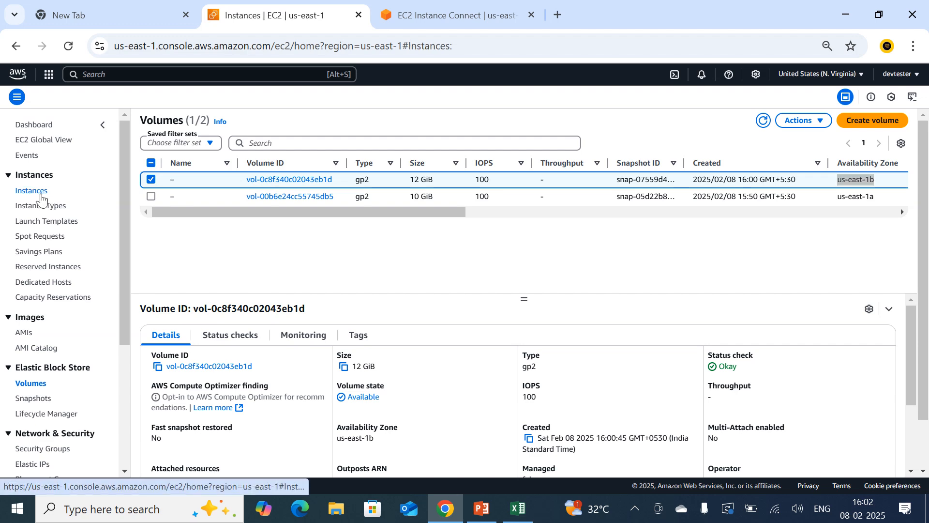
click(813, 162)
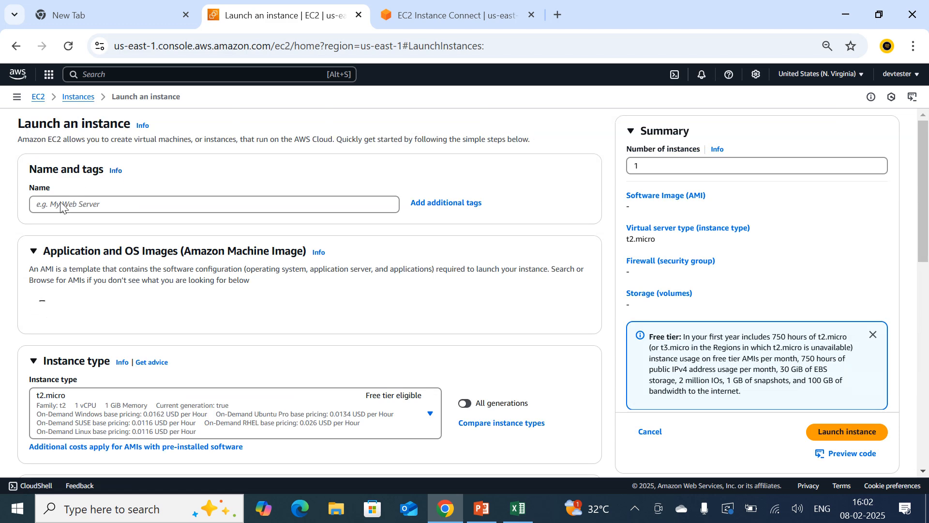
click(97, 204)
text(server2)
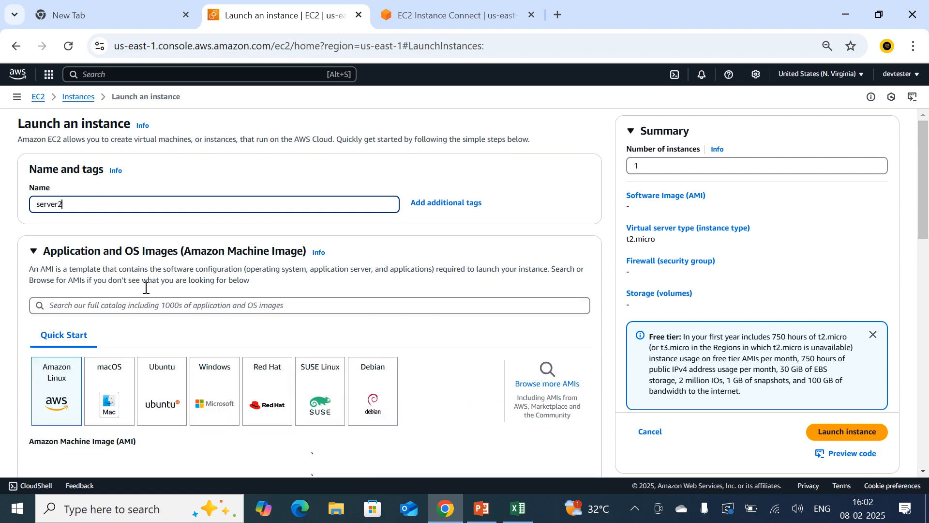
Set the machine image for server2 to Amazon Linux 2 AMI (HVM) - Kernel 5.10, SSD Volume Type
scroll(145, 288, down, 3)
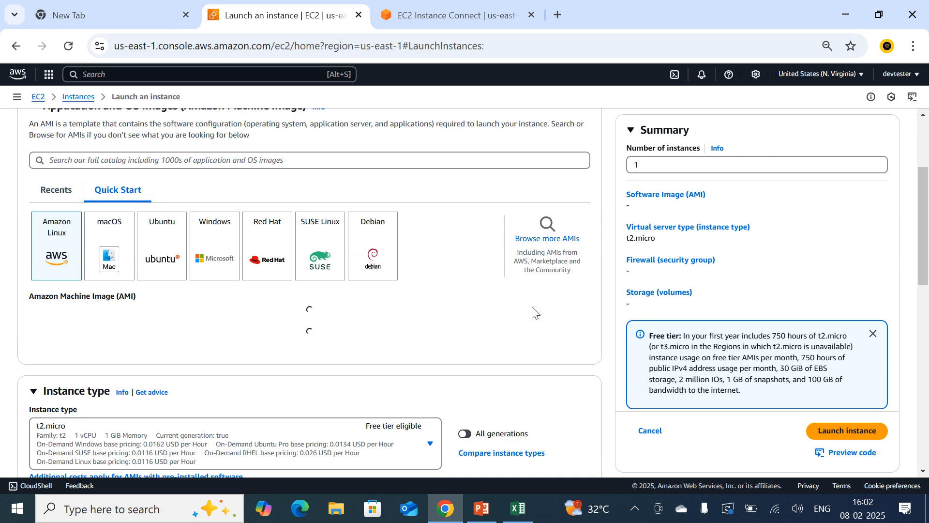
scroll(521, 322, down, 3)
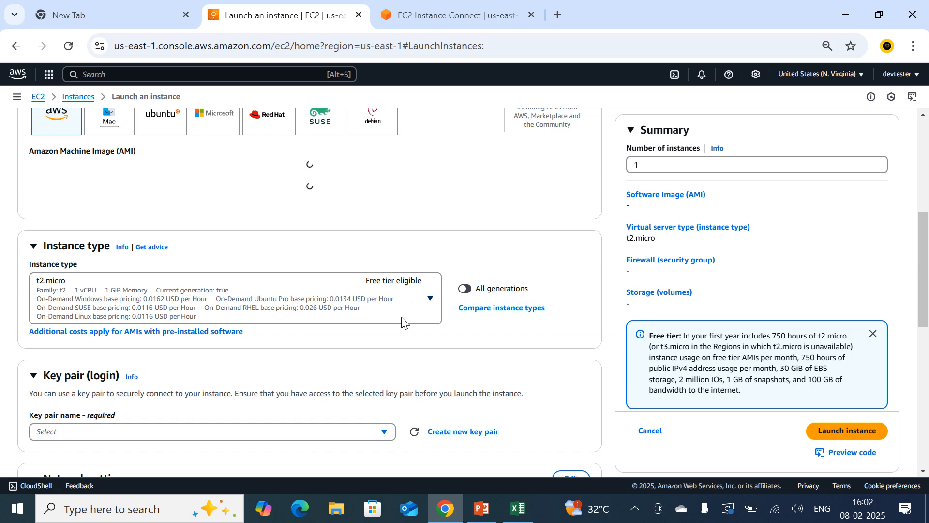
scroll(155, 421, down, 2)
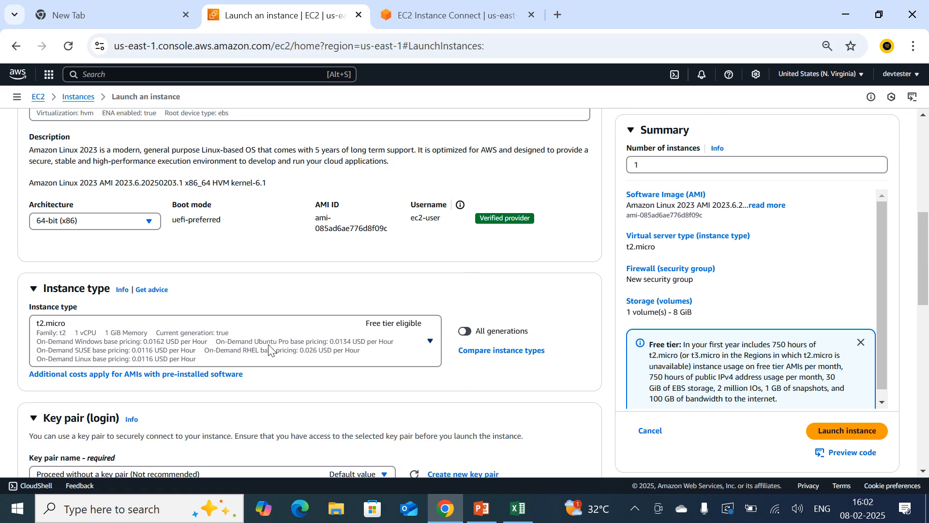
scroll(263, 301, up, 7)
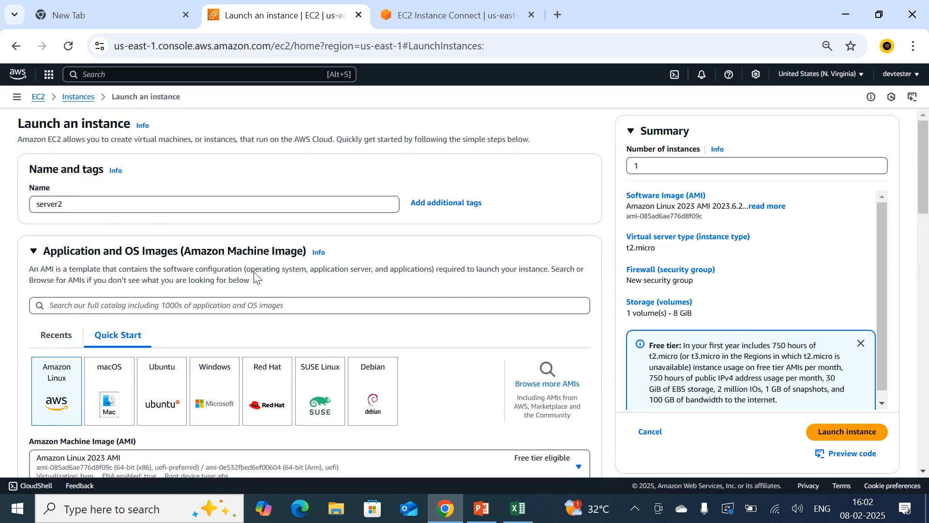
scroll(219, 310, down, 1)
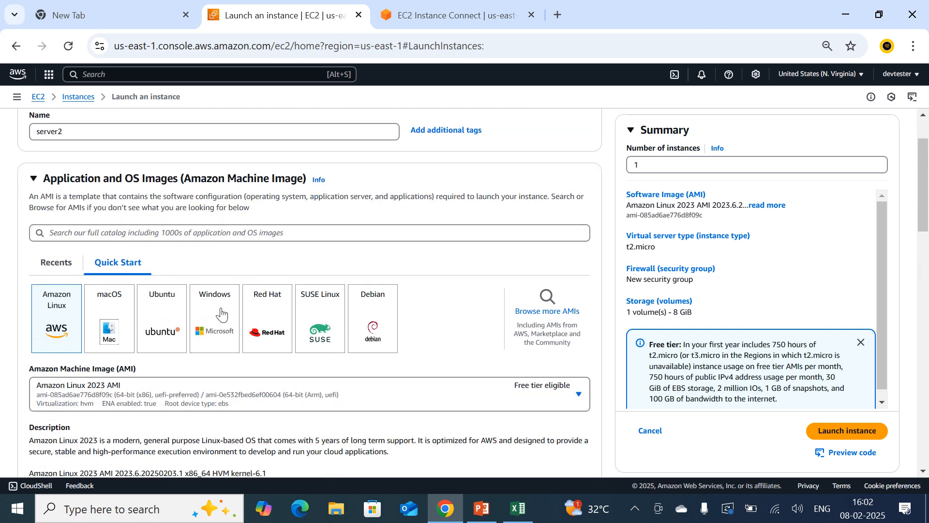
scroll(224, 228, up, 1)
scroll(259, 234, down, 3)
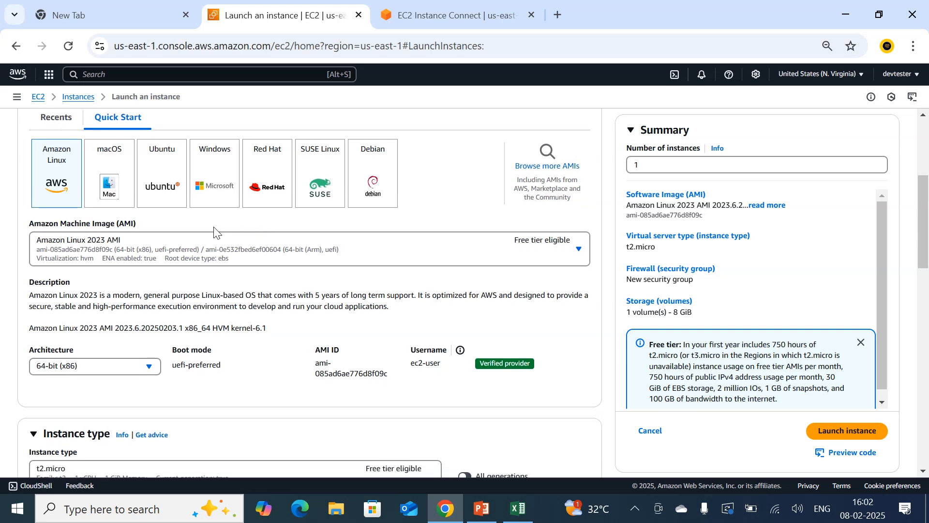
click(238, 252)
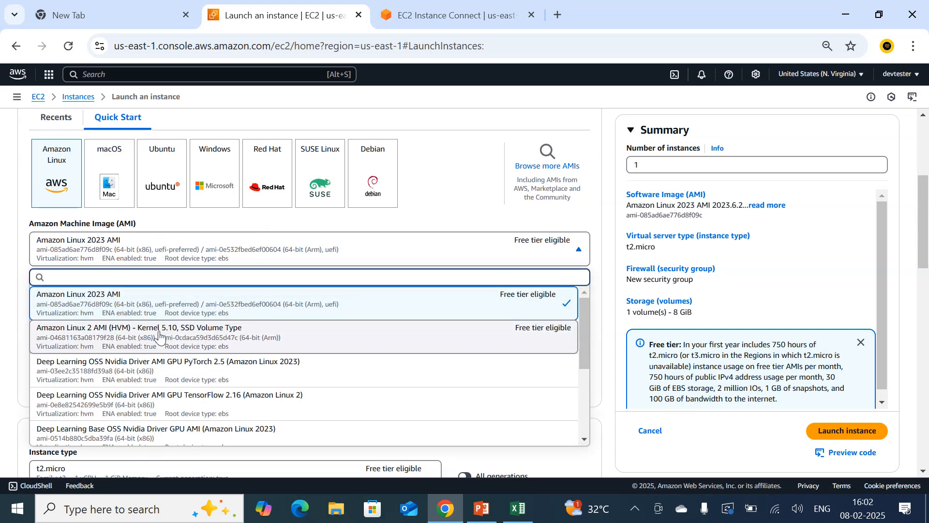
click(159, 335)
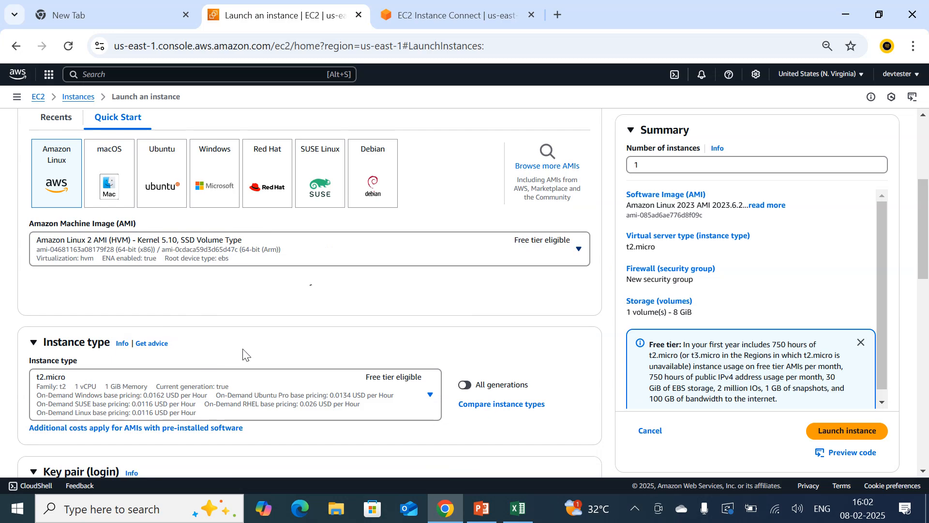
Assign the existing key1 key pair to the server2 instance
scroll(243, 355, down, 4)
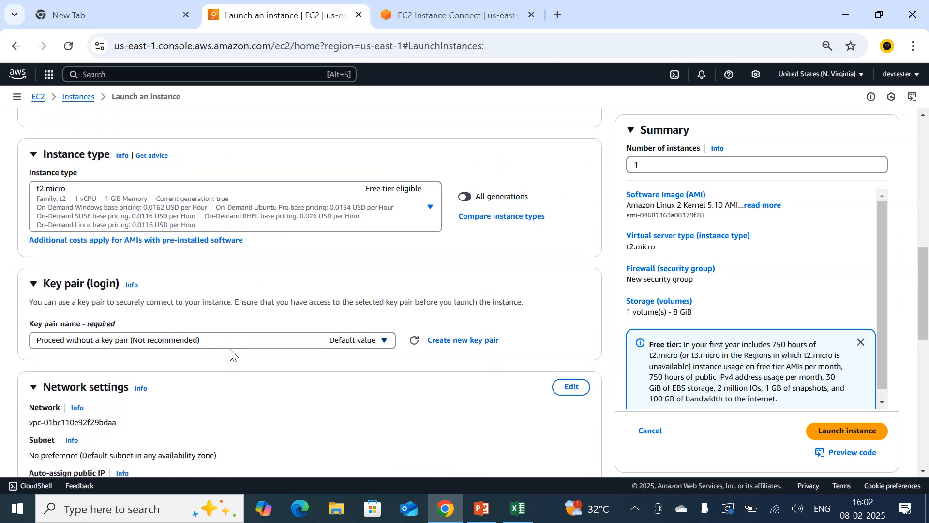
click(382, 340)
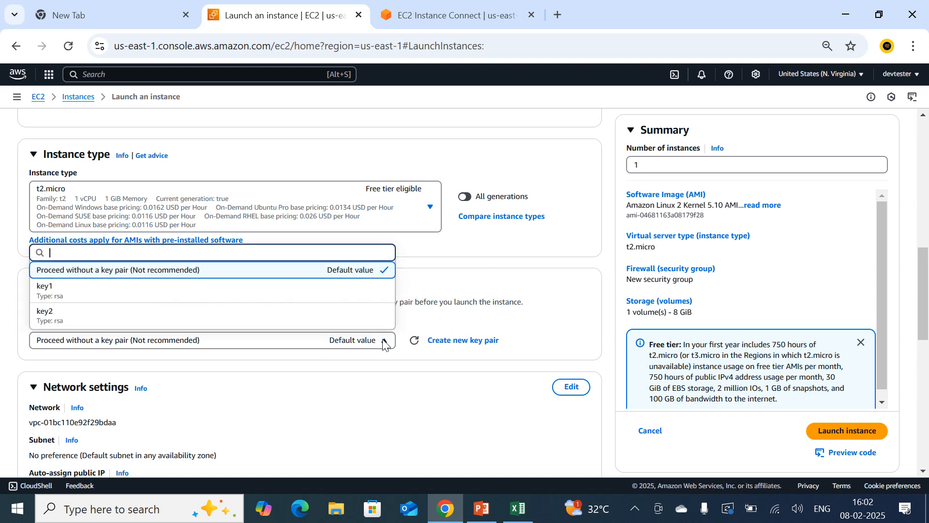
click(103, 289)
Edit the network settings and place server2 in the default VPC's subnet for Availability Zone us-east-1b
scroll(271, 368, down, 2)
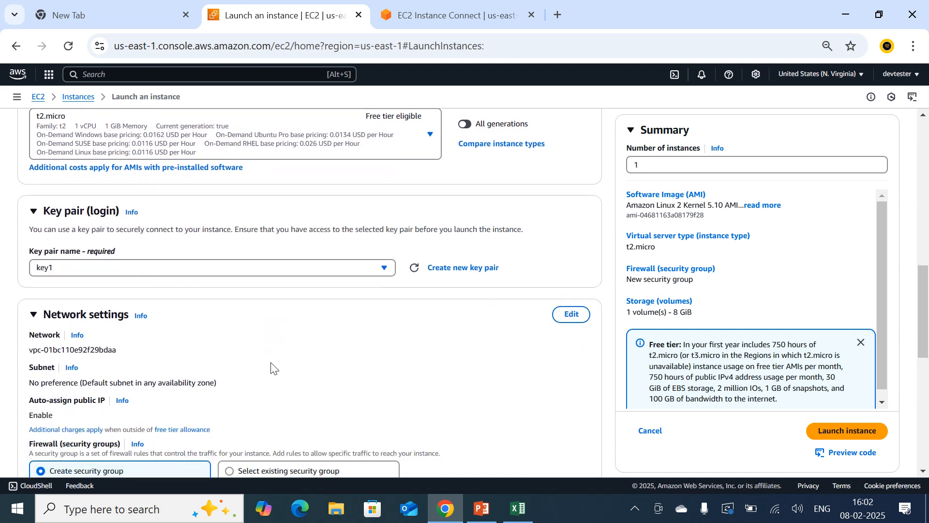
scroll(271, 368, down, 2)
click(565, 242)
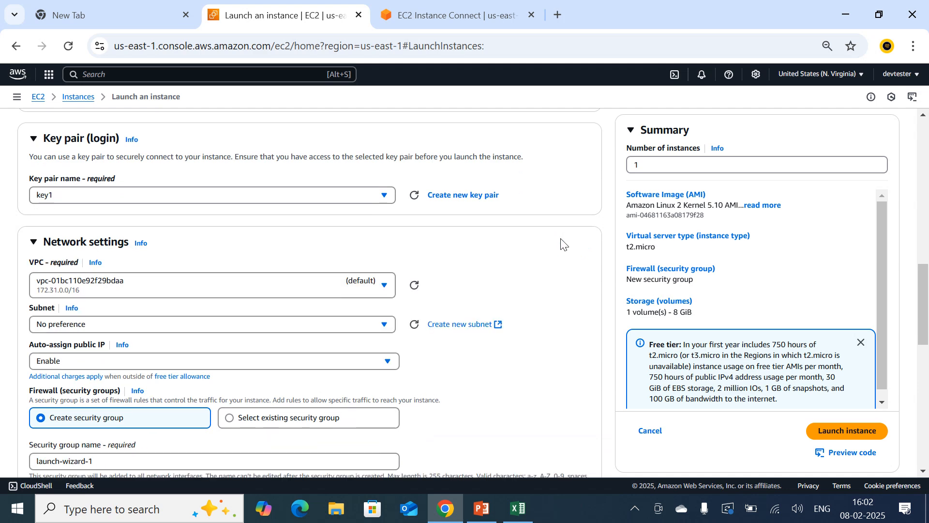
click(139, 325)
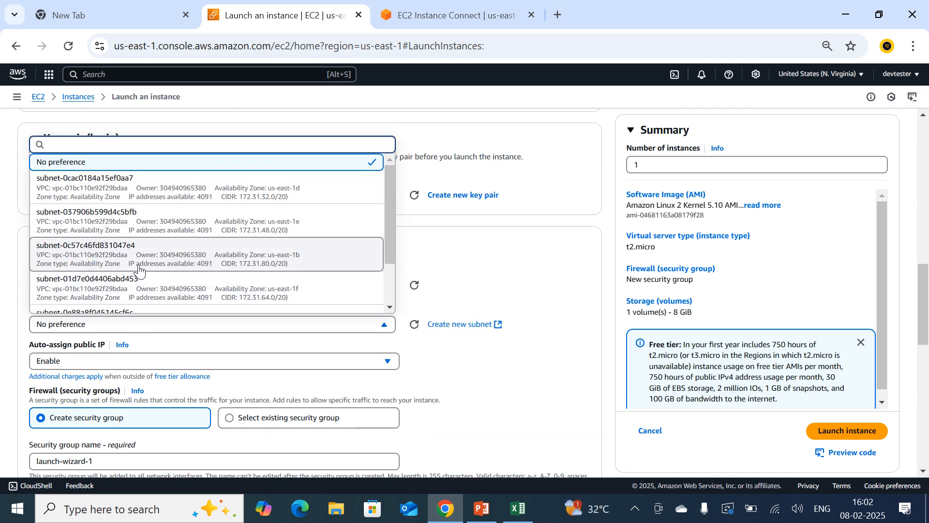
scroll(139, 269, down, 2)
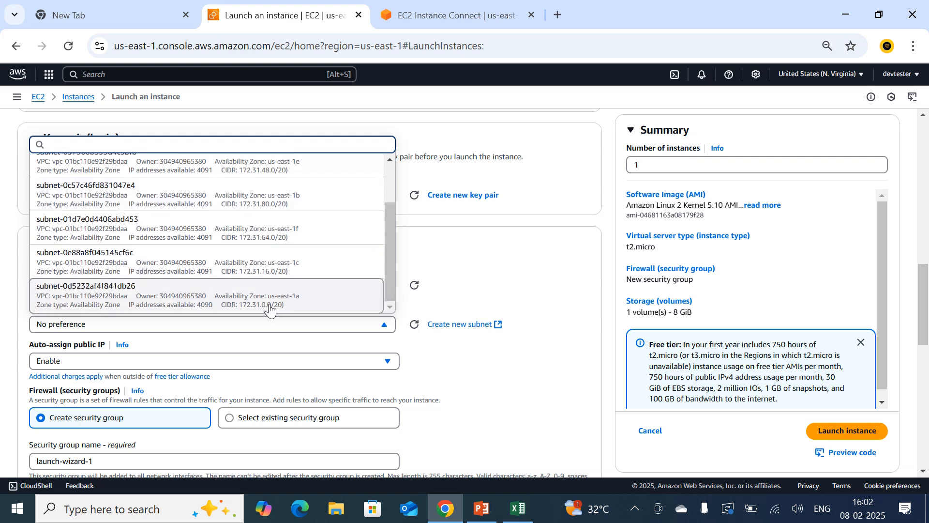
click(276, 203)
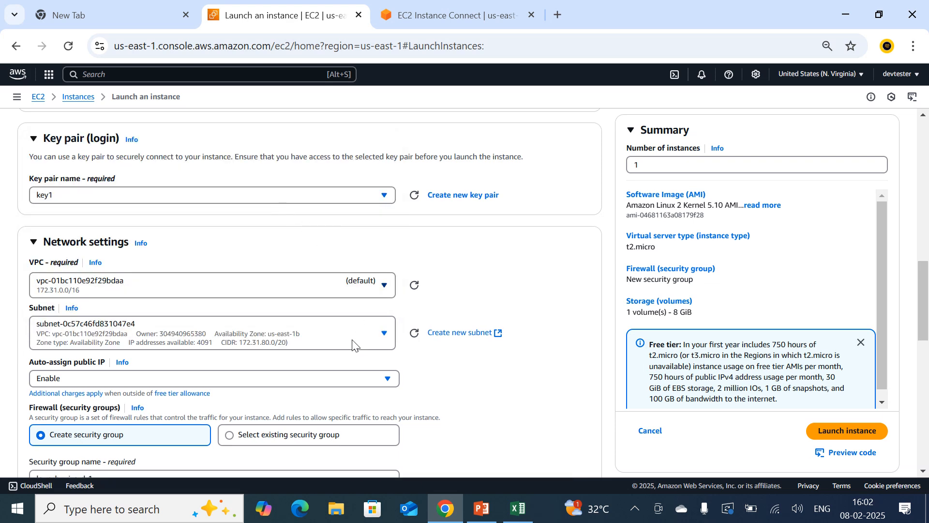
Use the existing security group Allow_ALl_Traffic as the firewall for server2
scroll(353, 344, down, 1)
scroll(232, 289, down, 1)
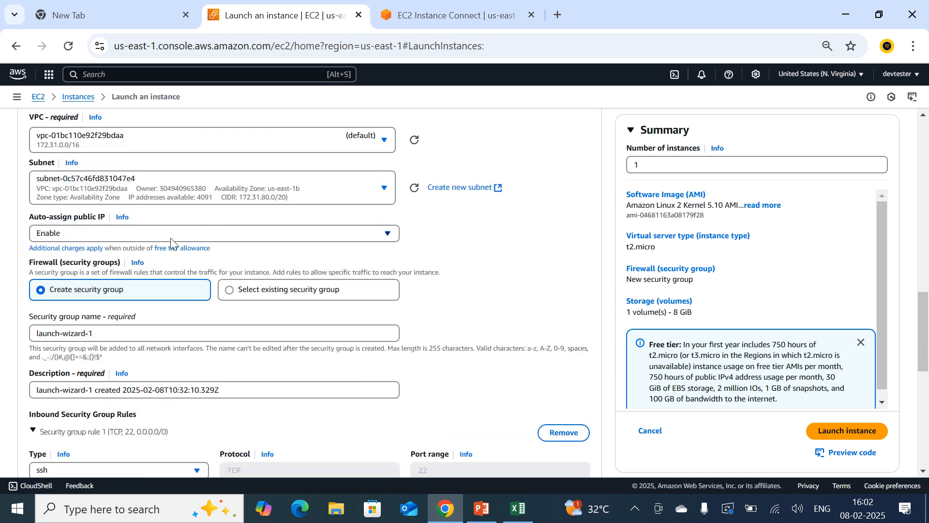
click(259, 290)
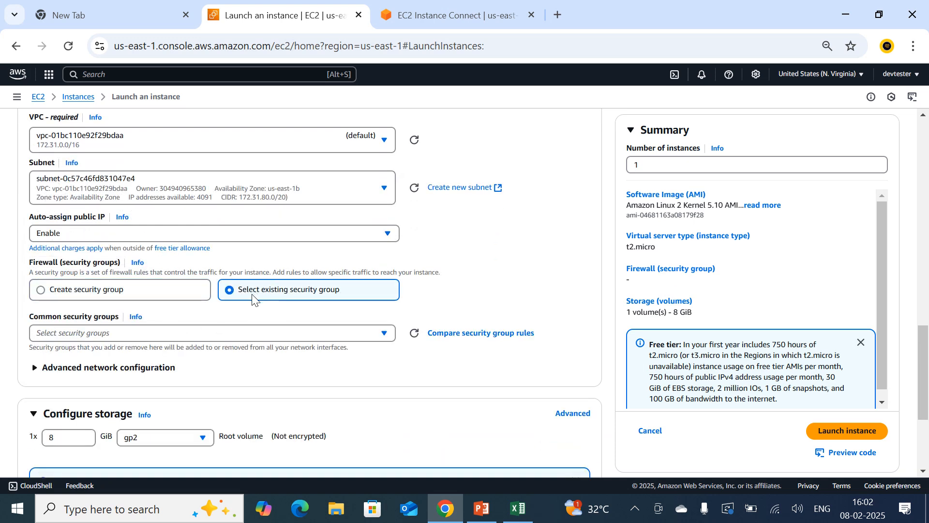
click(203, 332)
click(124, 370)
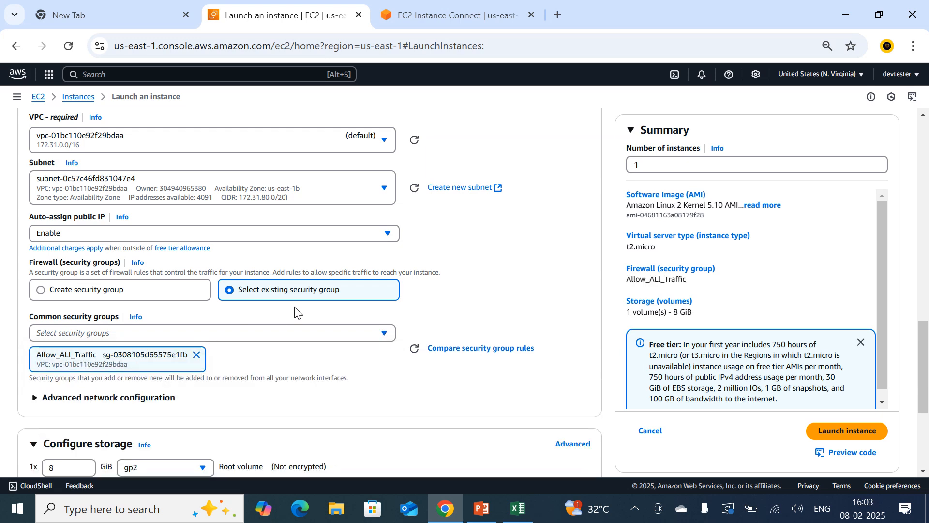
Set the root volume size to 12 GiB and launch the server2 instance
scroll(100, 363, down, 3)
click(86, 321)
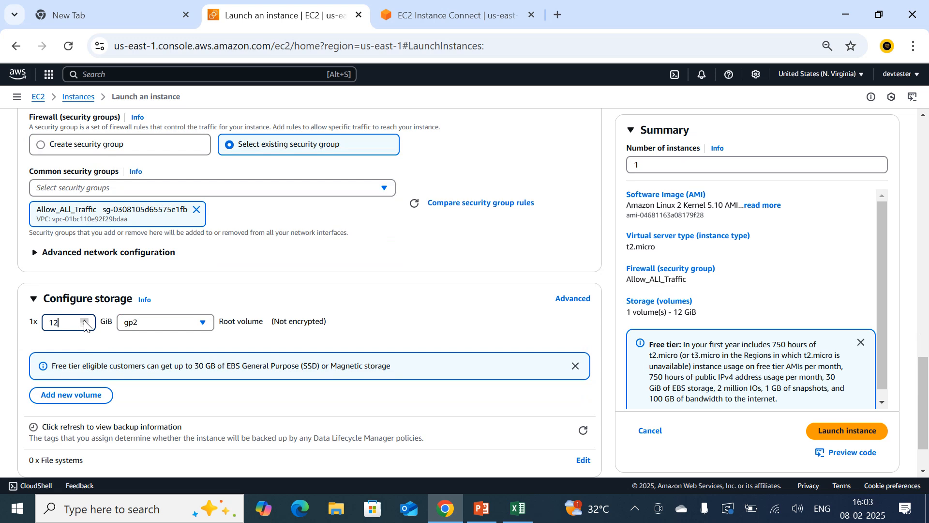
click(85, 320)
click(858, 437)
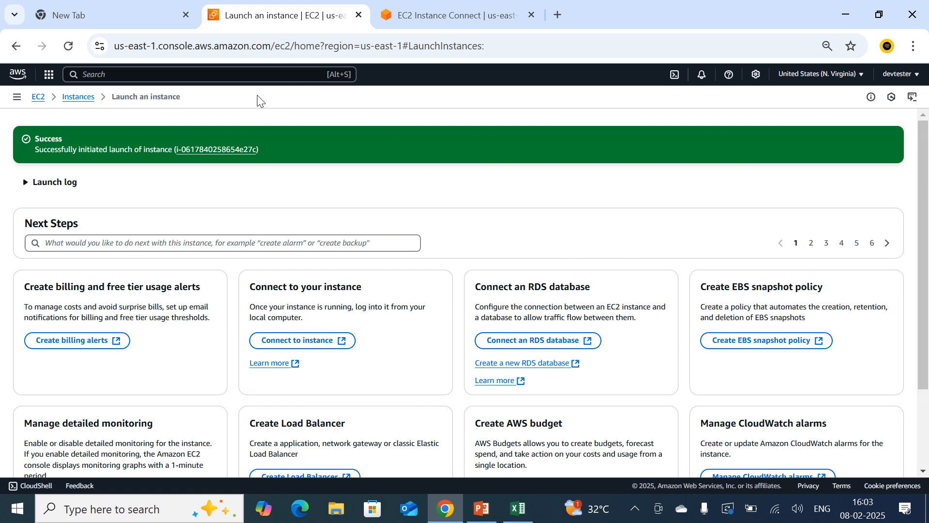
View the list of running instances to check the state and Availability Zone of server2
click(77, 96)
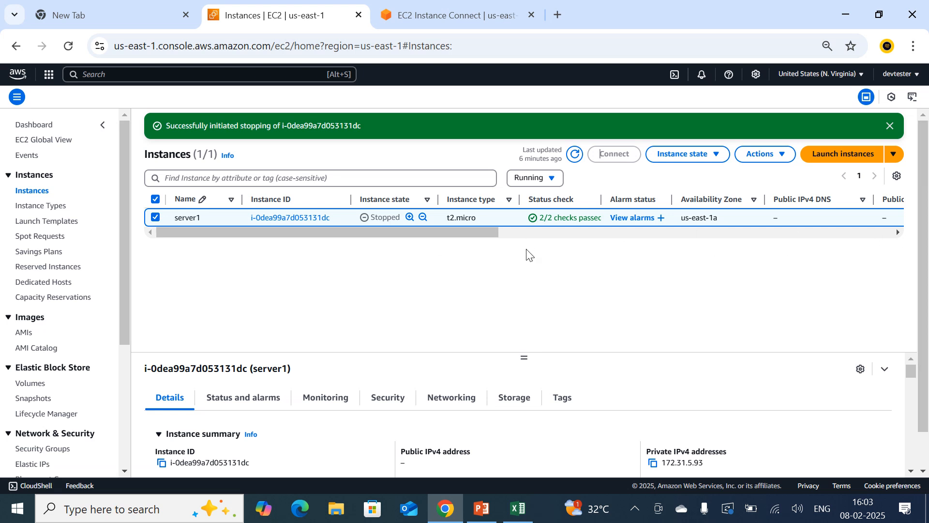
drag(520, 357, 527, 379)
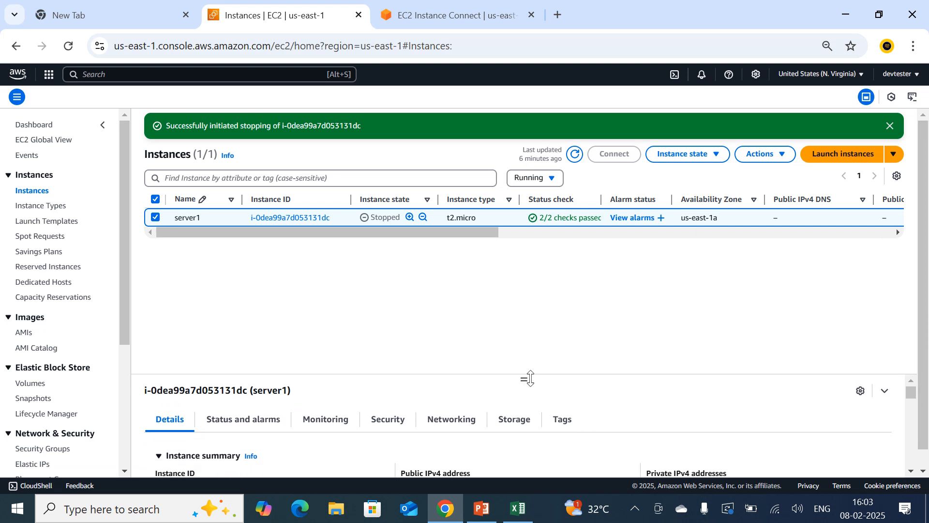
click(155, 199)
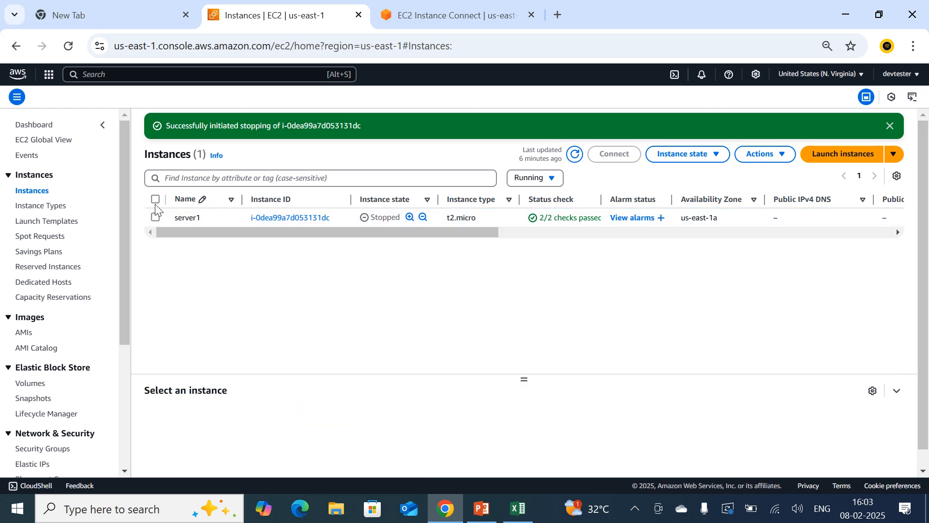
click(36, 125)
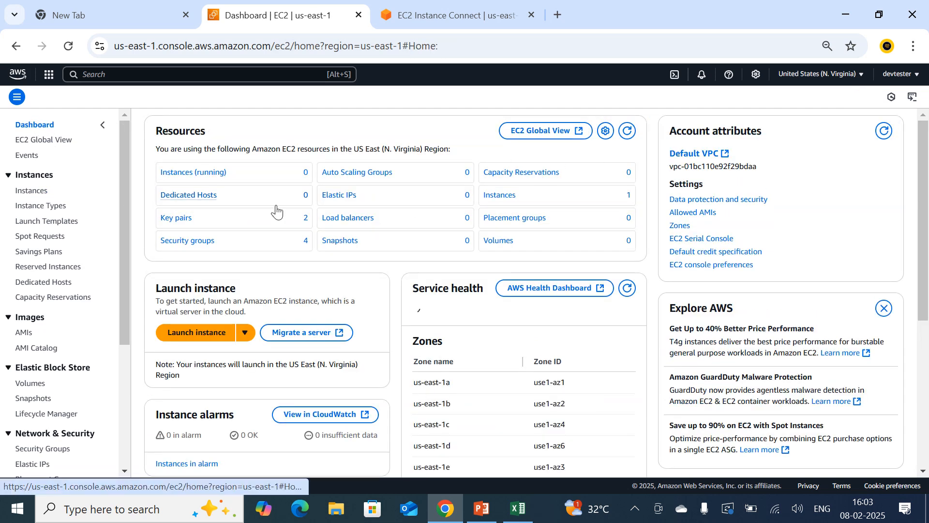
click(201, 172)
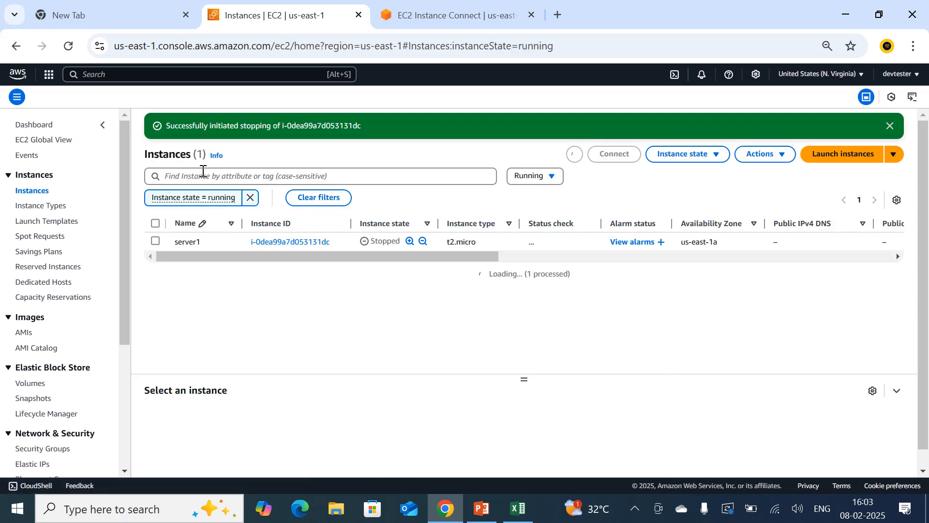
drag(269, 259, 116, 261)
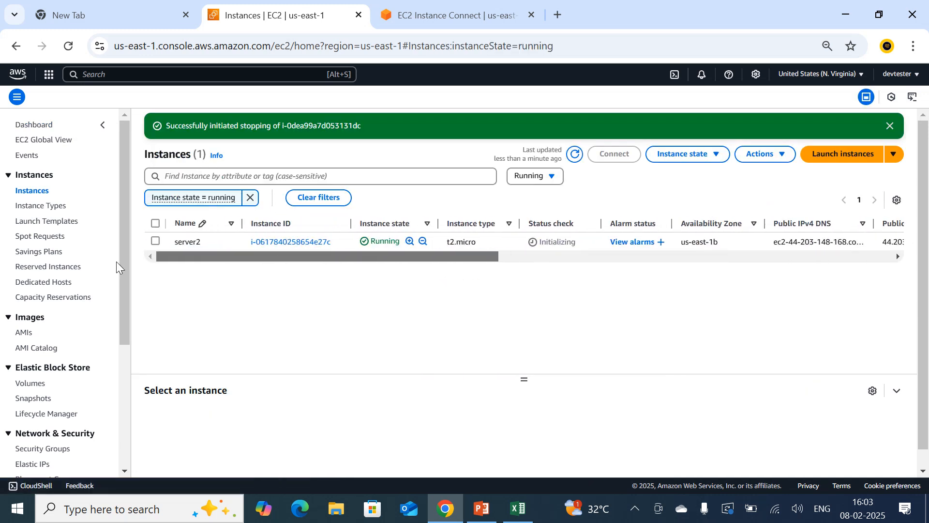
Clear the running-state filter, refresh the instances list and check server2's state and Availability Zone
click(249, 198)
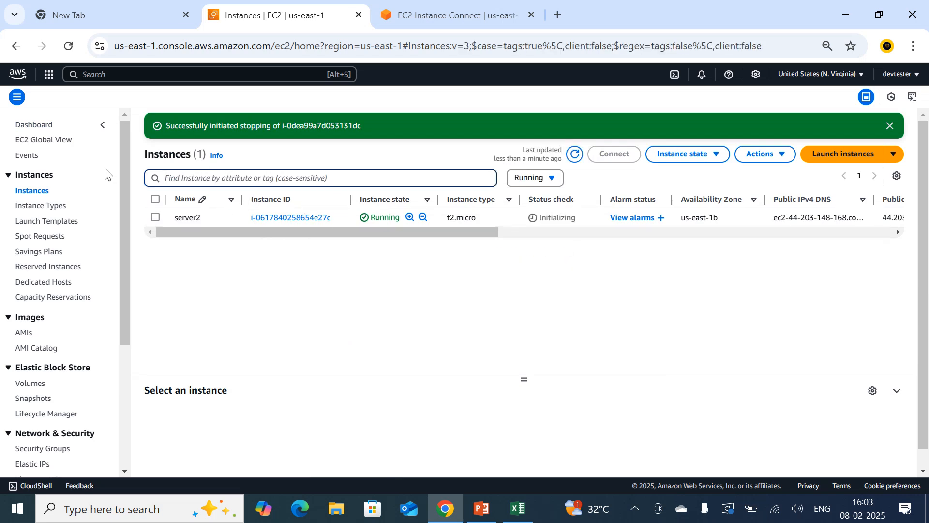
click(571, 157)
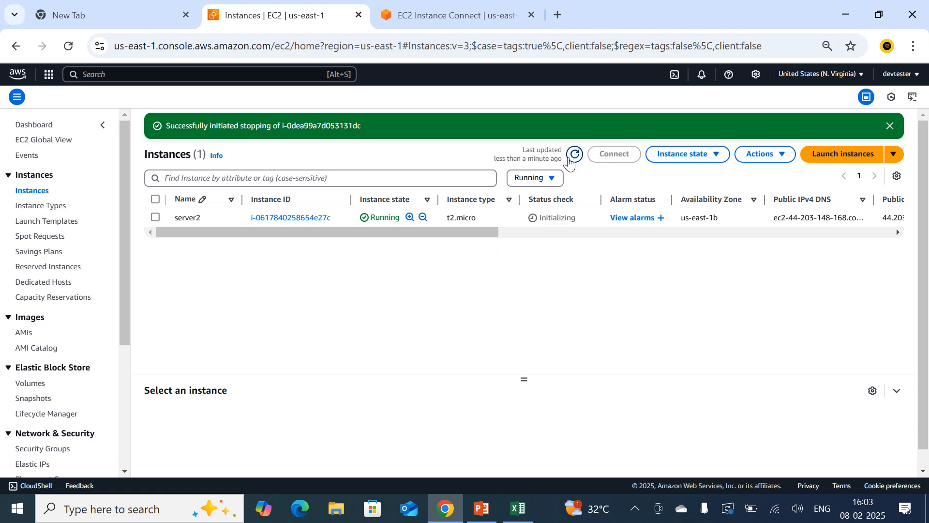
drag(355, 237, 280, 263)
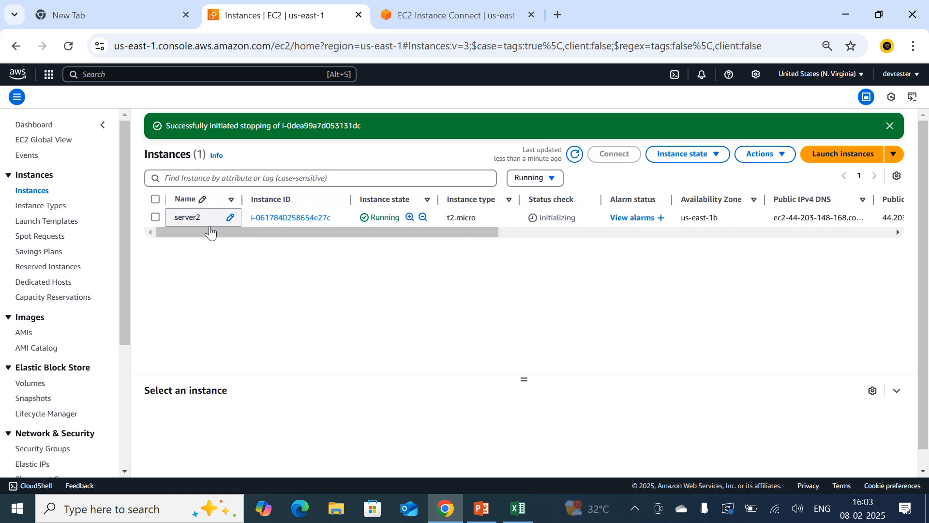
drag(376, 230, 497, 231)
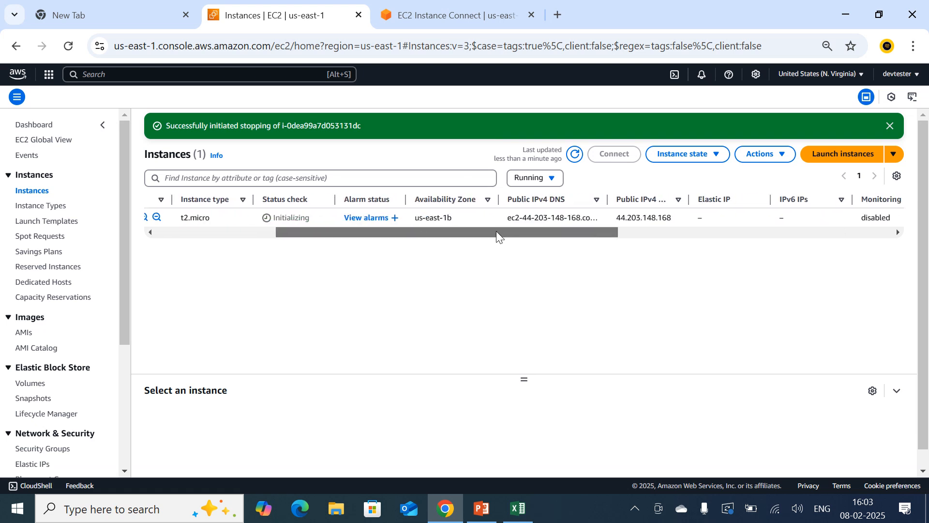
drag(426, 217, 112, 263)
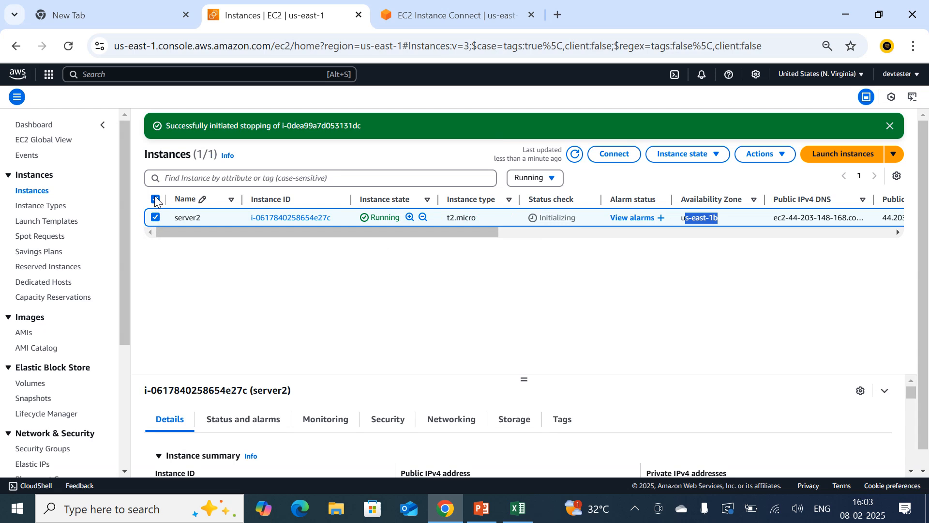
Stop the server2 instance and confirm the stop request
click(156, 217)
click(155, 217)
click(701, 164)
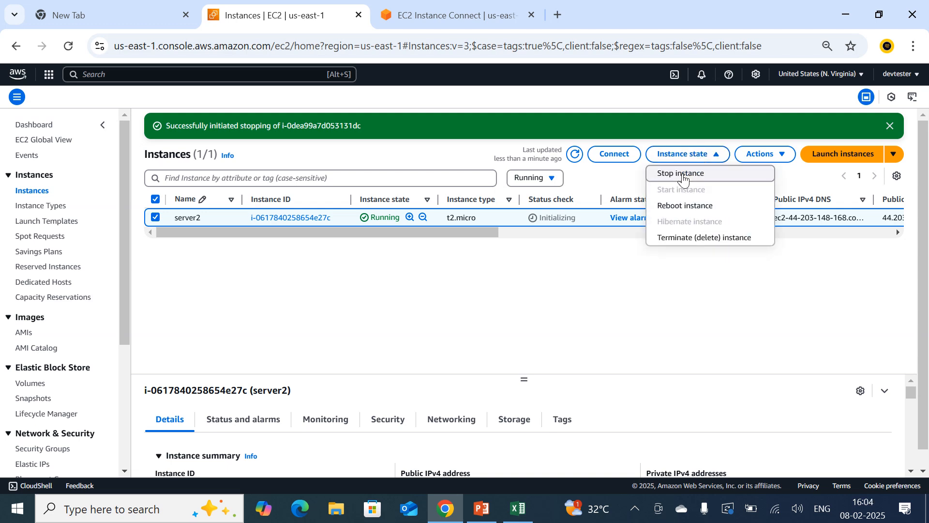
click(683, 174)
click(723, 392)
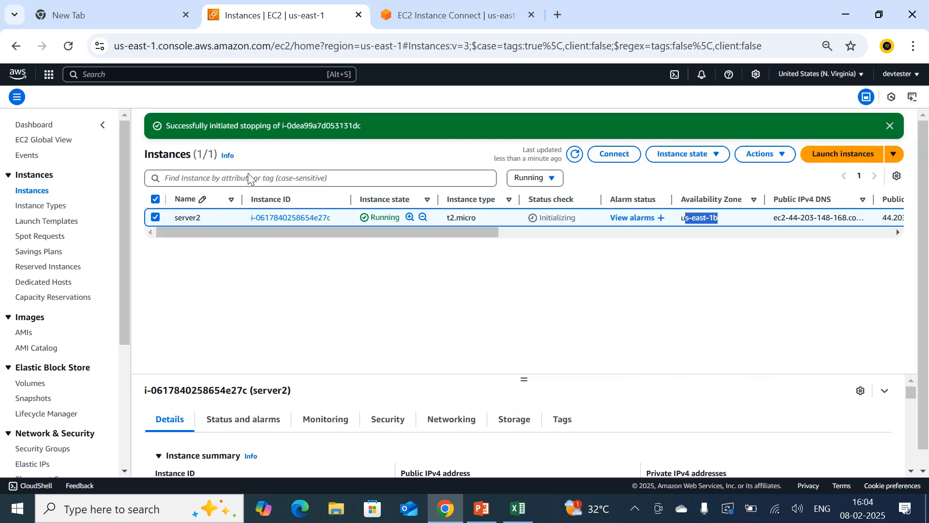
Open the EBS volumes list and refresh it to review the volumes' sizes and Availability Zones
click(32, 384)
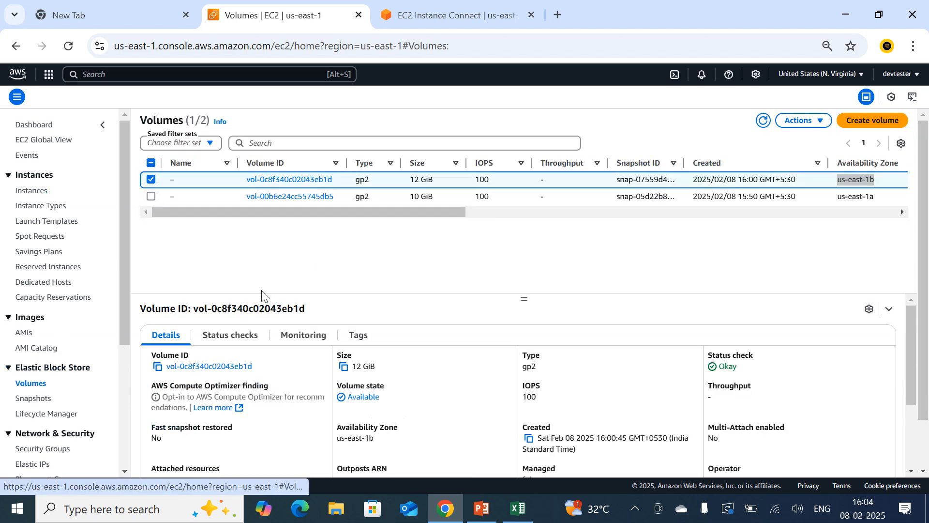
click(764, 121)
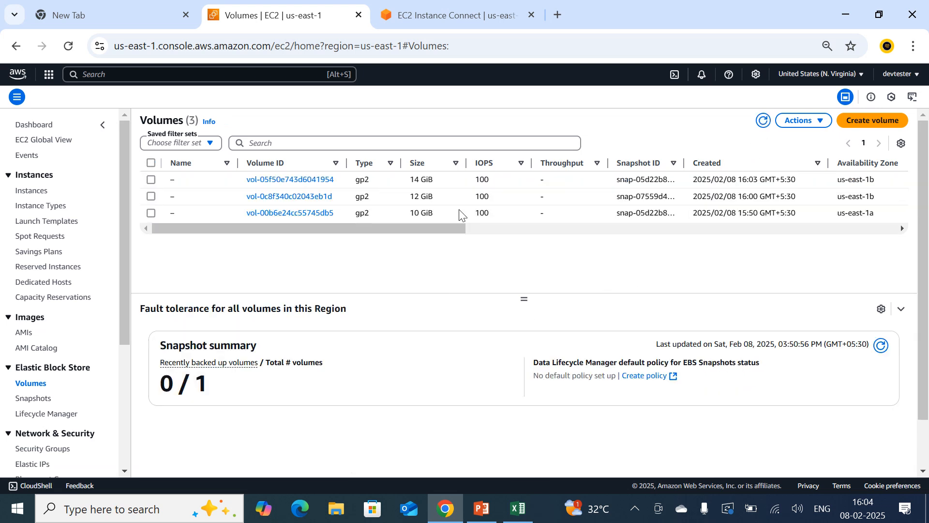
drag(423, 228, 396, 238)
Refresh the instances list to check whether server2 has stopped, and return to the EBS volumes list
click(30, 191)
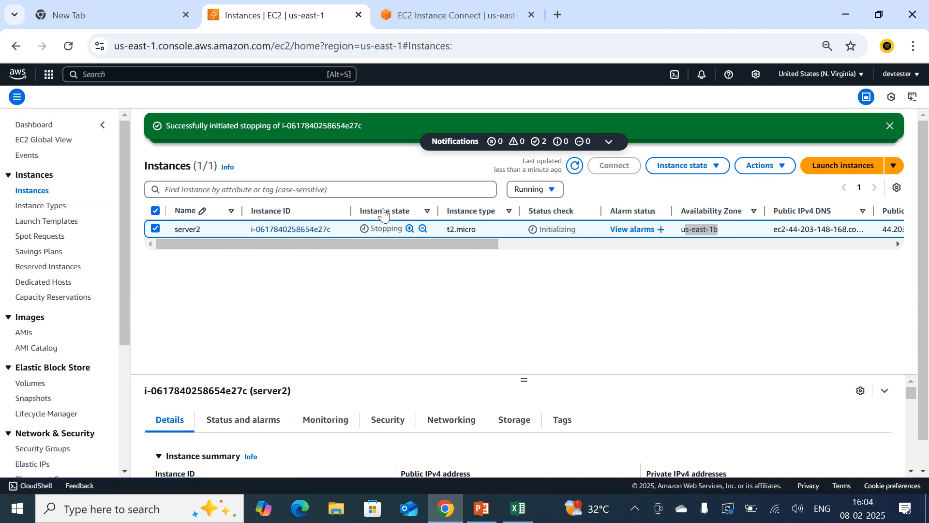
click(574, 166)
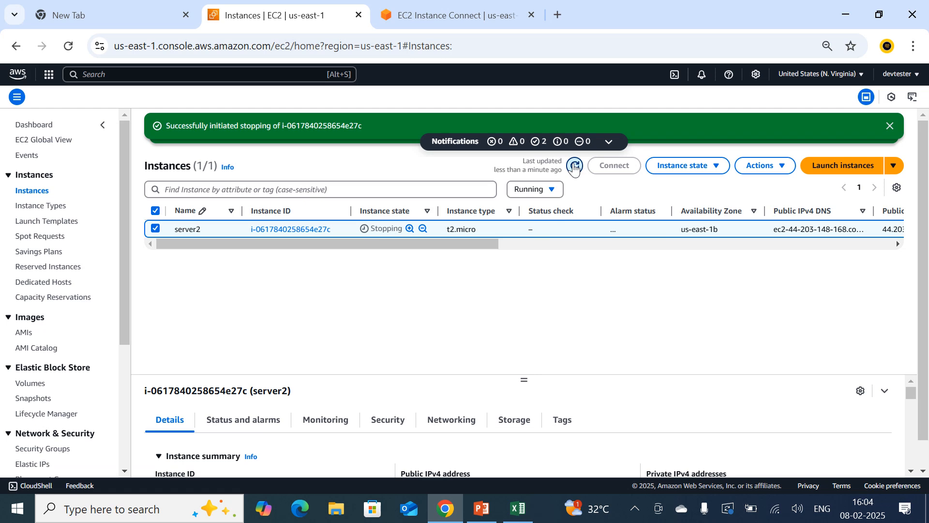
click(575, 167)
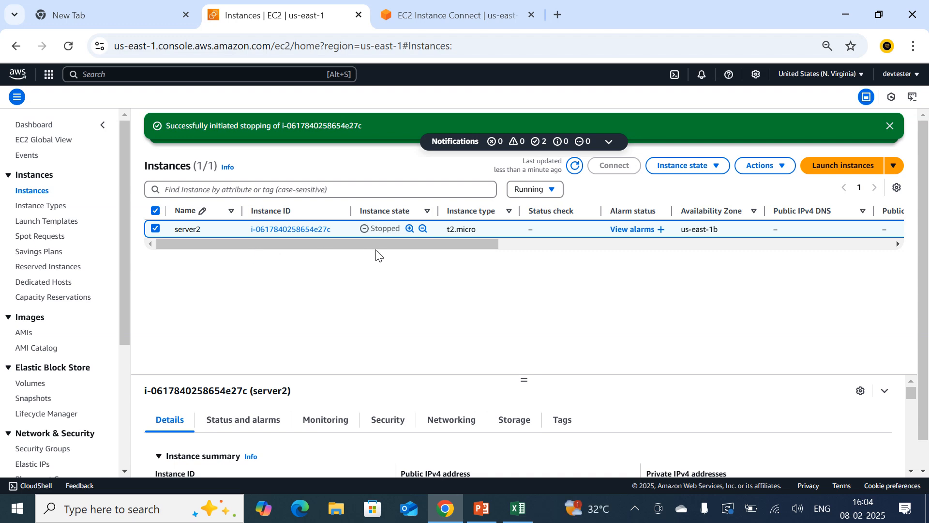
click(30, 383)
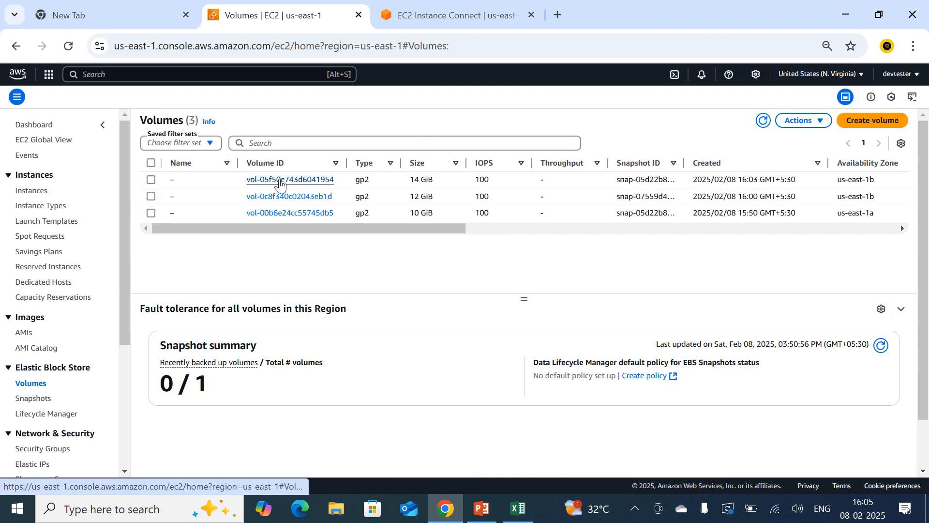
click(149, 196)
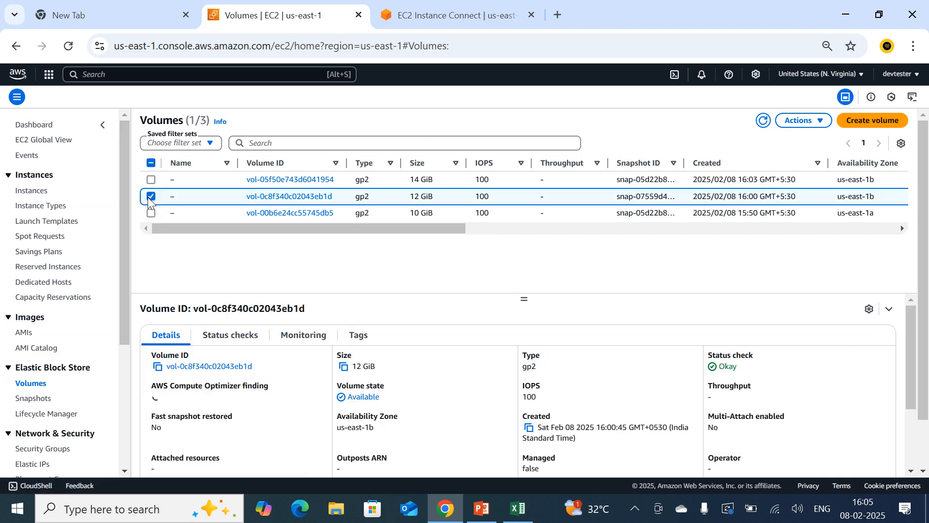
drag(361, 225, 355, 249)
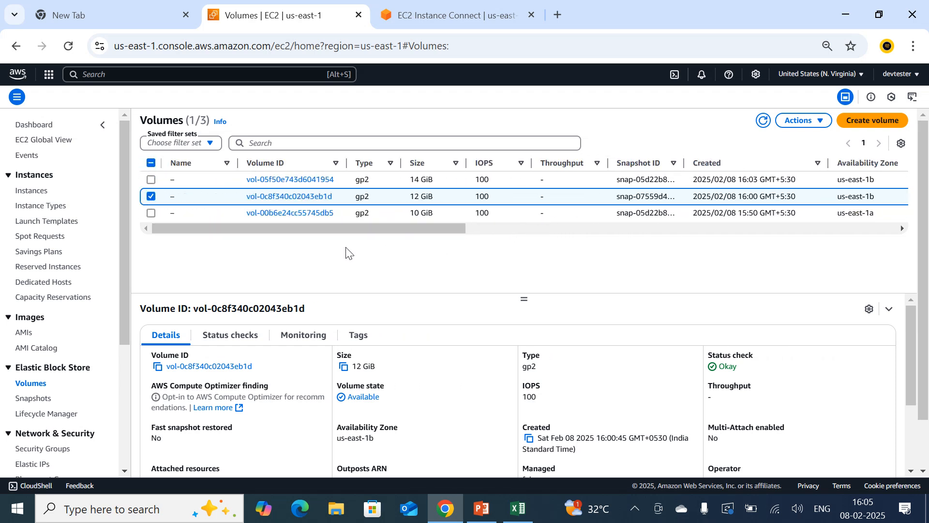
click(818, 125)
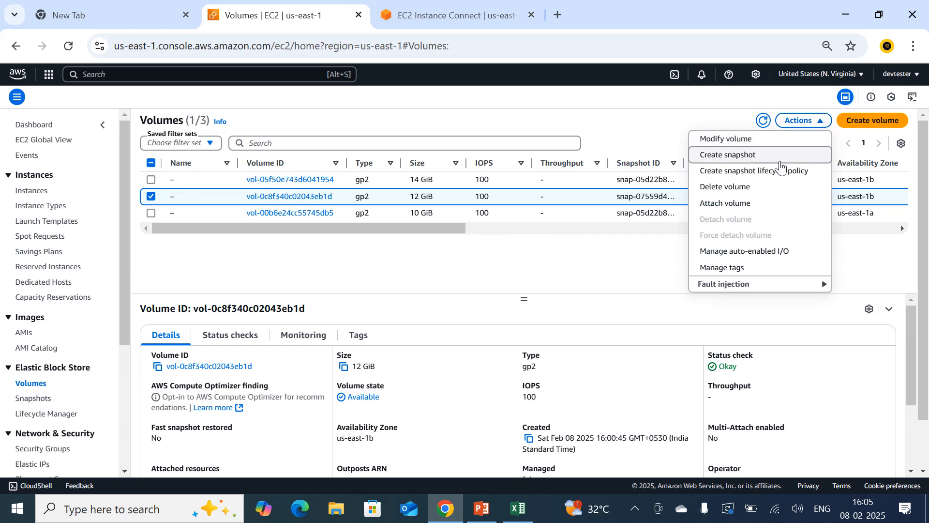
click(751, 205)
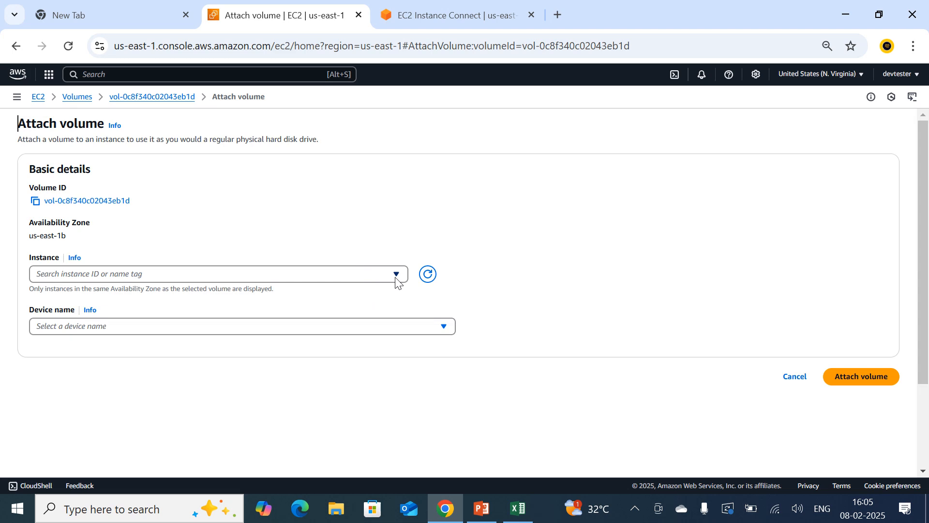
click(786, 380)
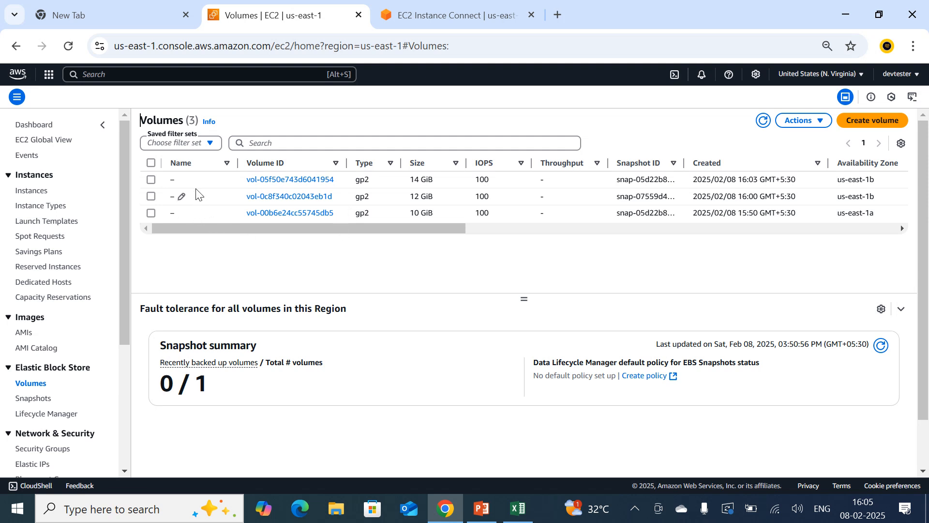
Detach the 14 GiB root volume in us-east-1b from server2
click(152, 181)
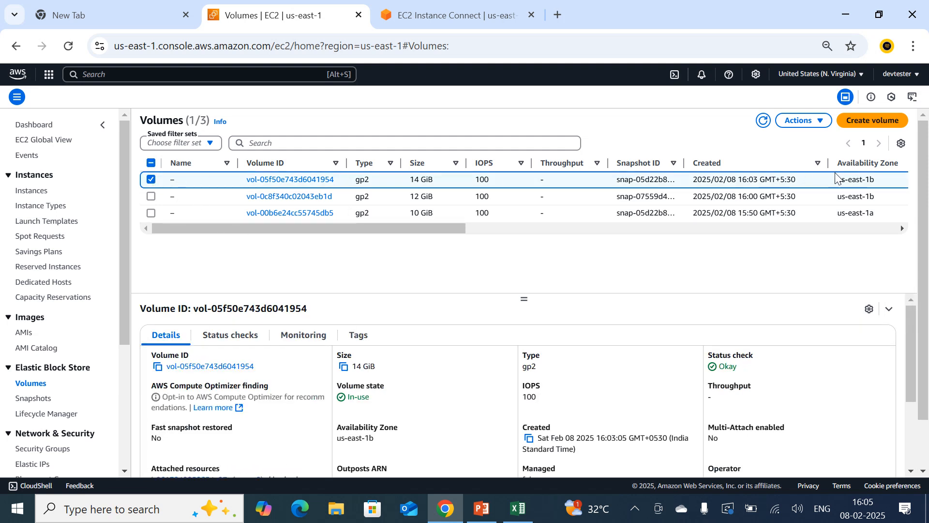
click(813, 124)
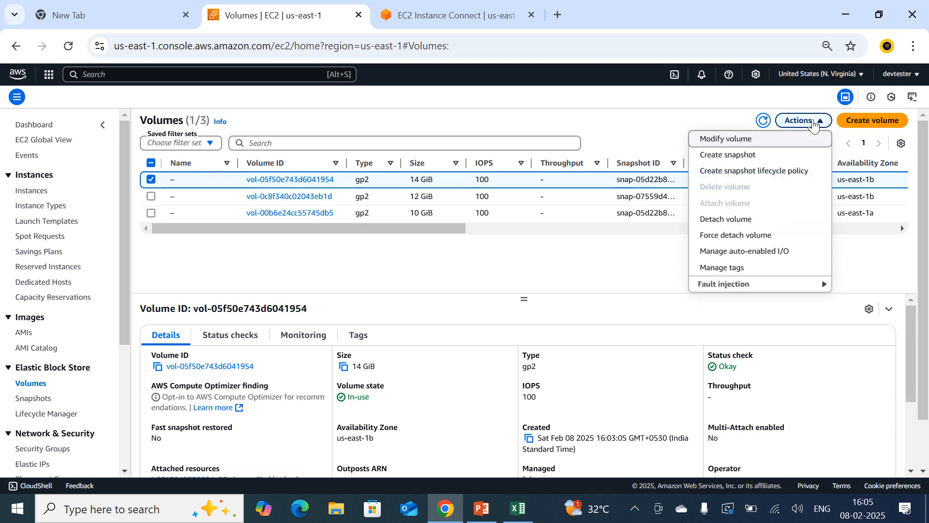
click(734, 221)
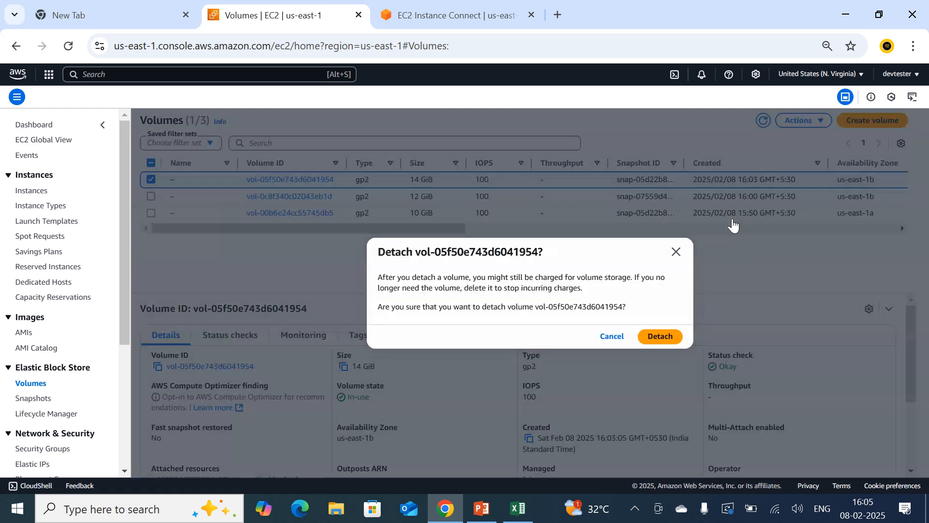
click(666, 336)
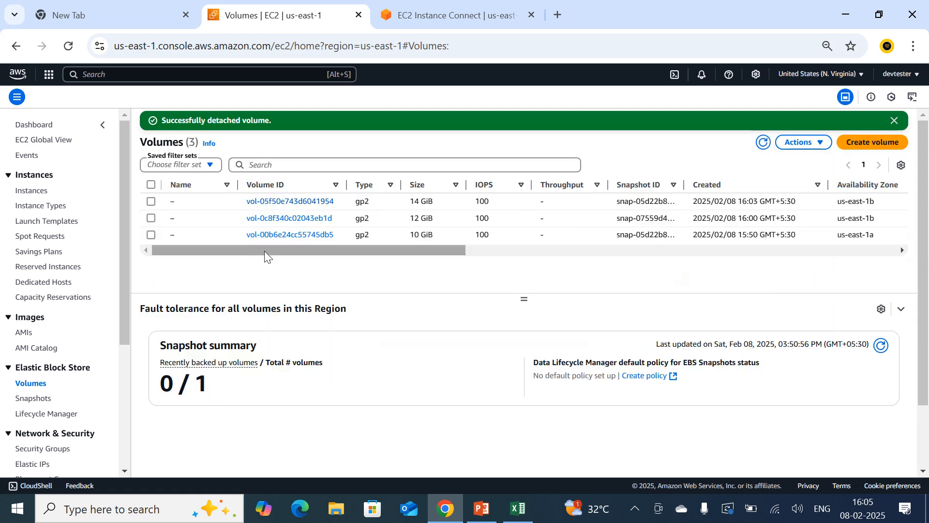
Refresh the volumes list and check the volume state and attached resources of the 14 GiB volume
drag(335, 248, 548, 248)
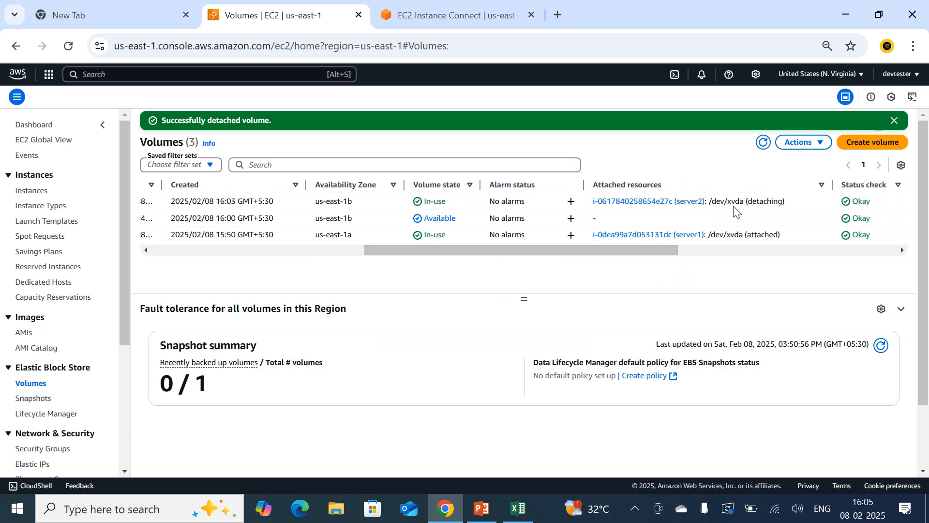
drag(729, 203, 757, 202)
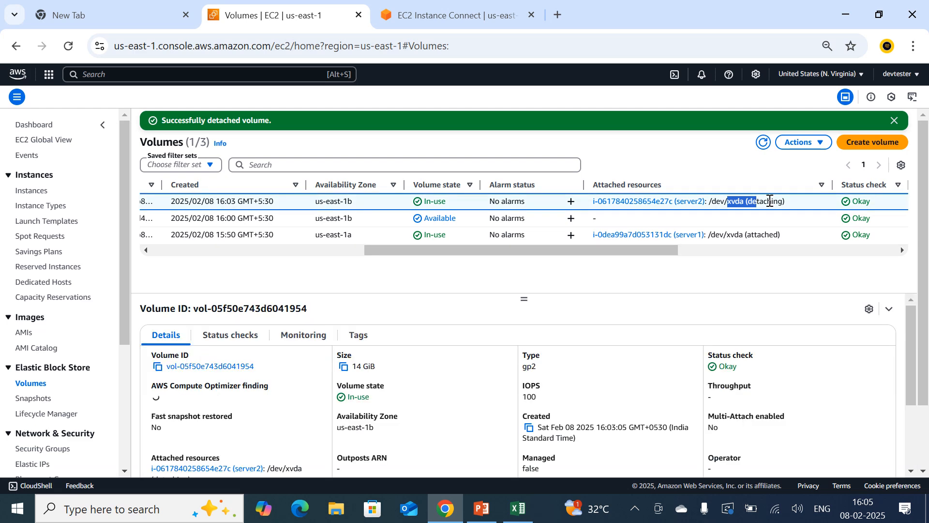
click(763, 142)
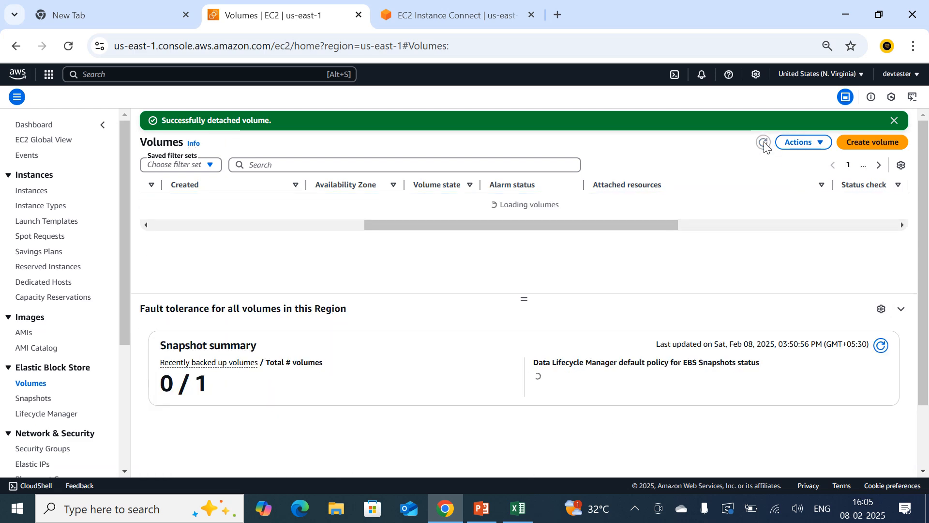
drag(628, 247, 557, 223)
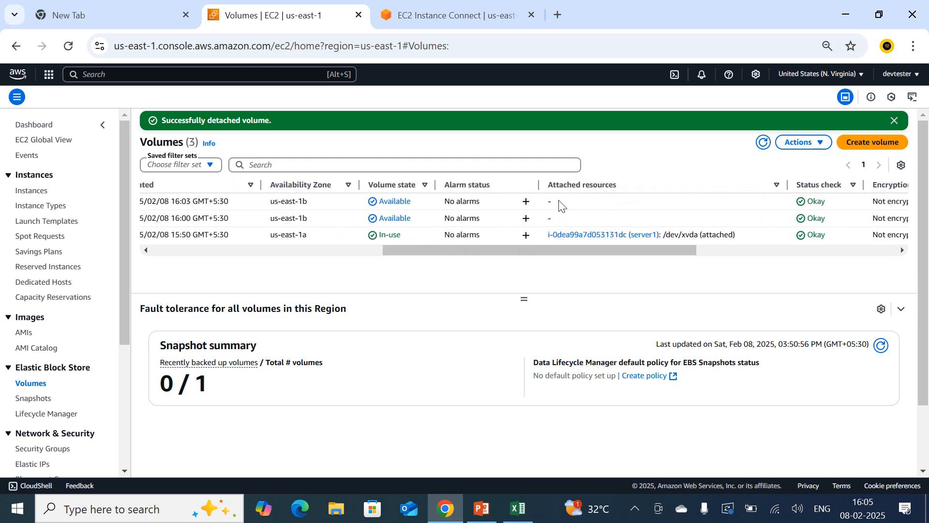
click(720, 202)
drag(569, 255, 290, 282)
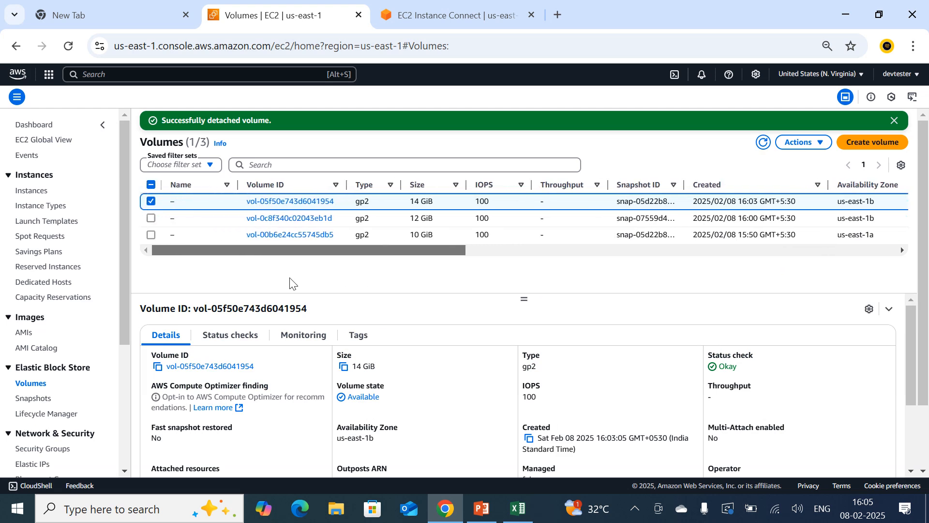
Attach the 12 GiB us-east-1b volume to the stopped server2 instance with device name /dev/xvda
click(149, 200)
click(151, 217)
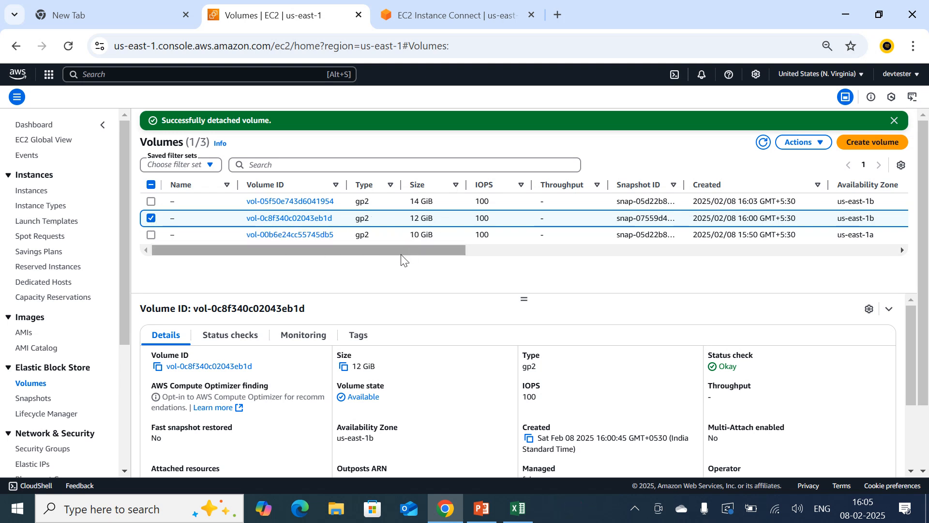
click(815, 145)
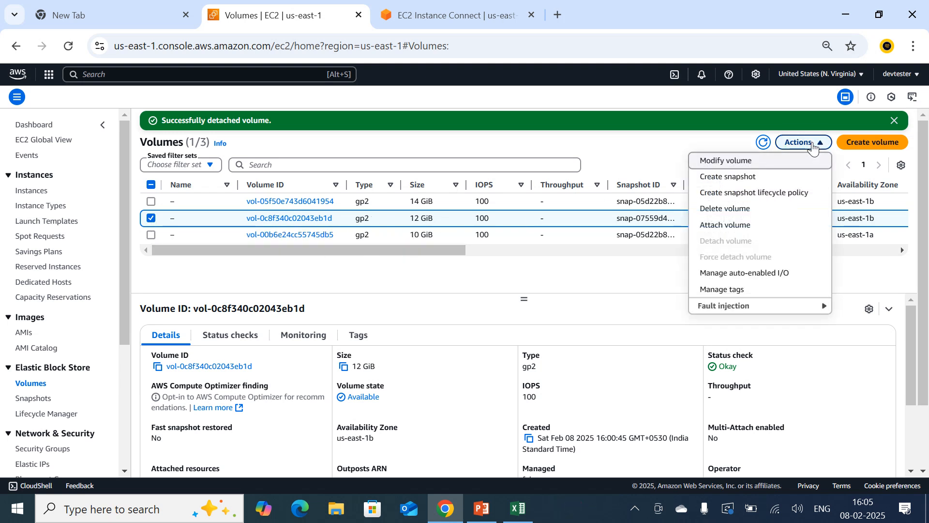
click(728, 225)
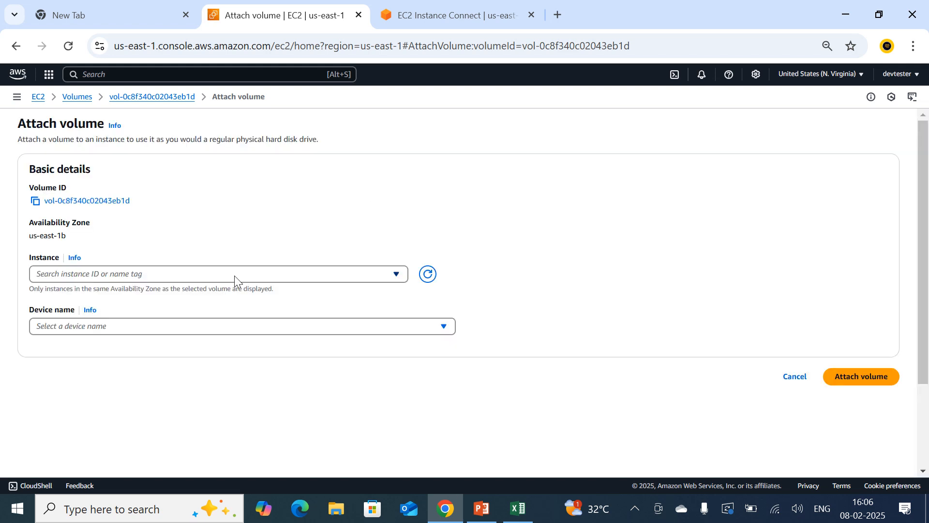
click(384, 275)
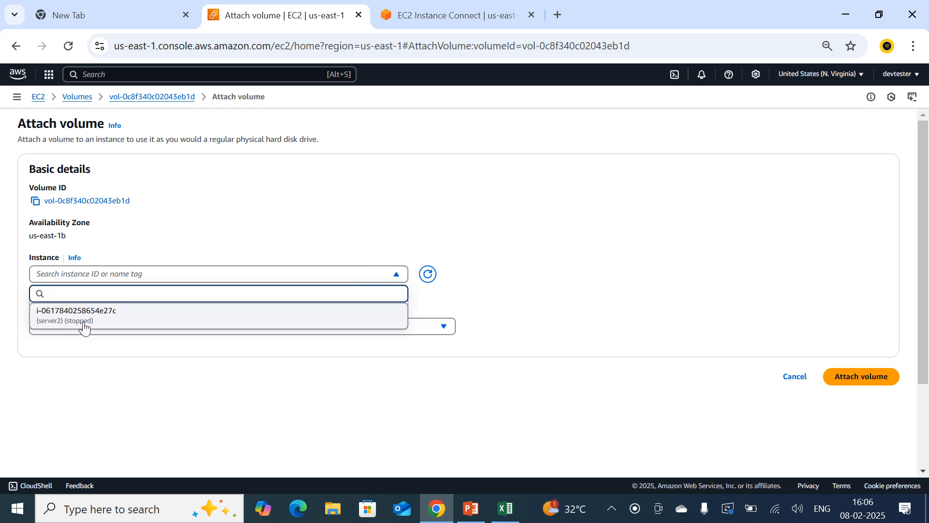
click(83, 322)
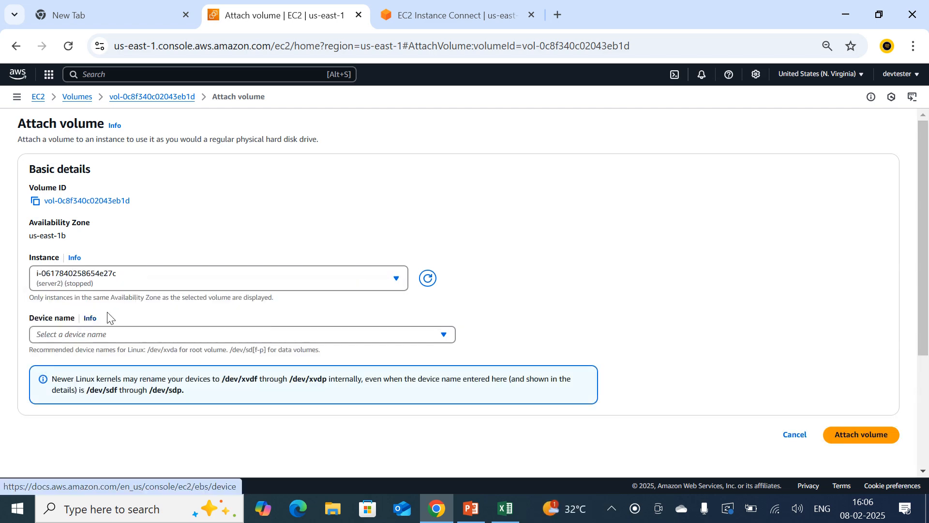
click(170, 337)
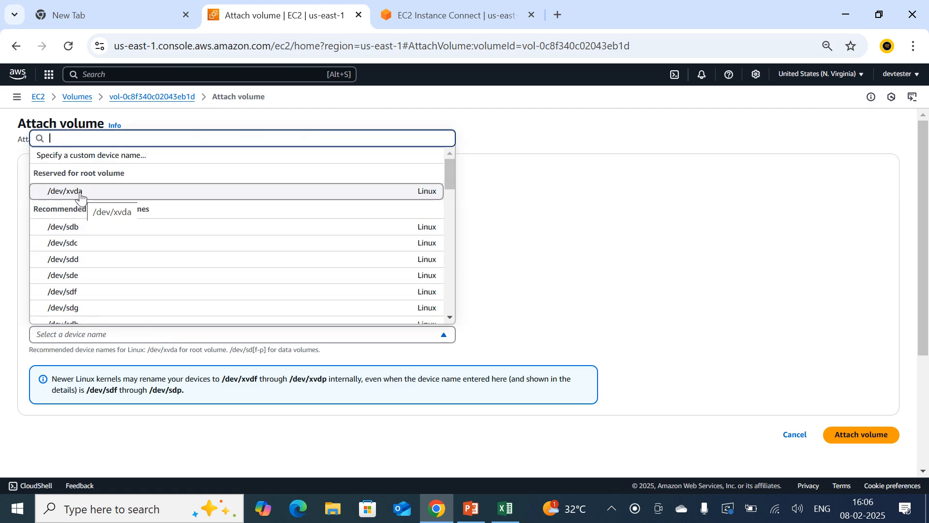
click(81, 196)
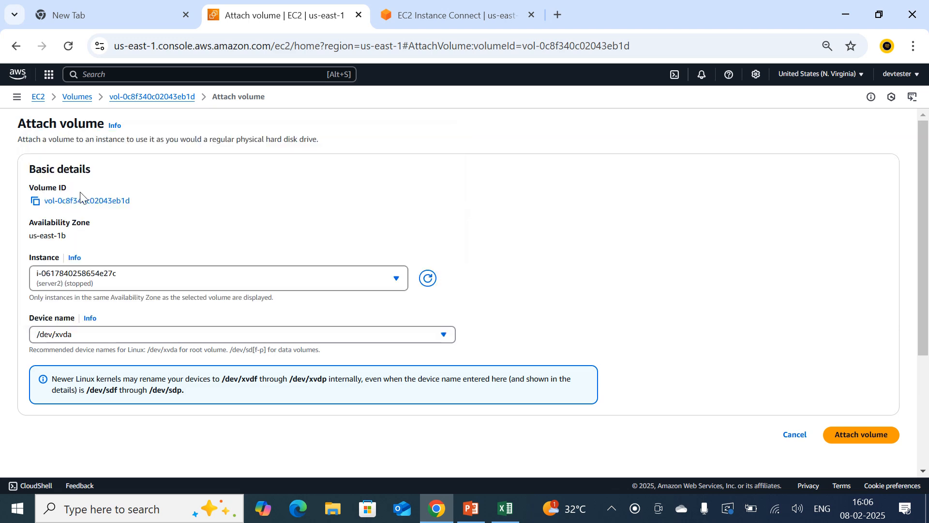
scroll(802, 400, down, 1)
click(866, 360)
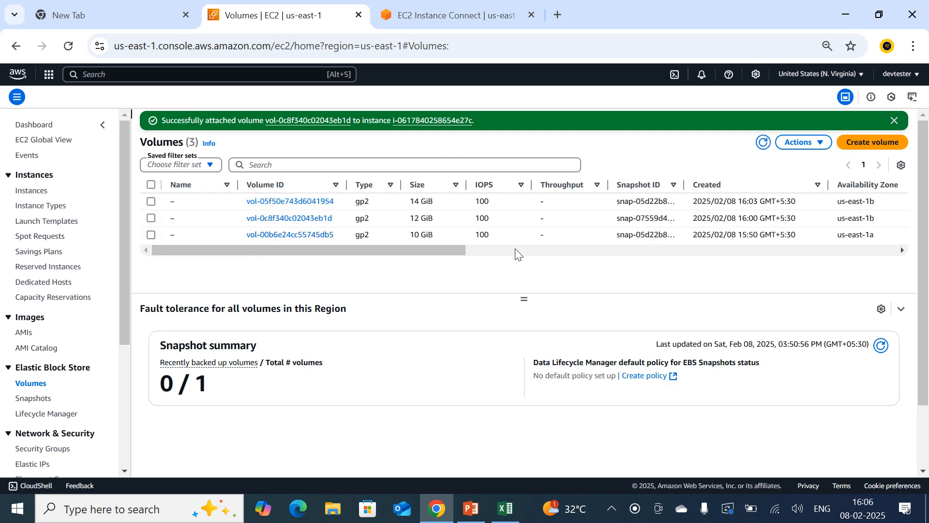
Refresh the volumes list and check the state and attached resources of the 12 GiB us-east-1b volume
click(764, 143)
click(151, 218)
drag(272, 248, 527, 253)
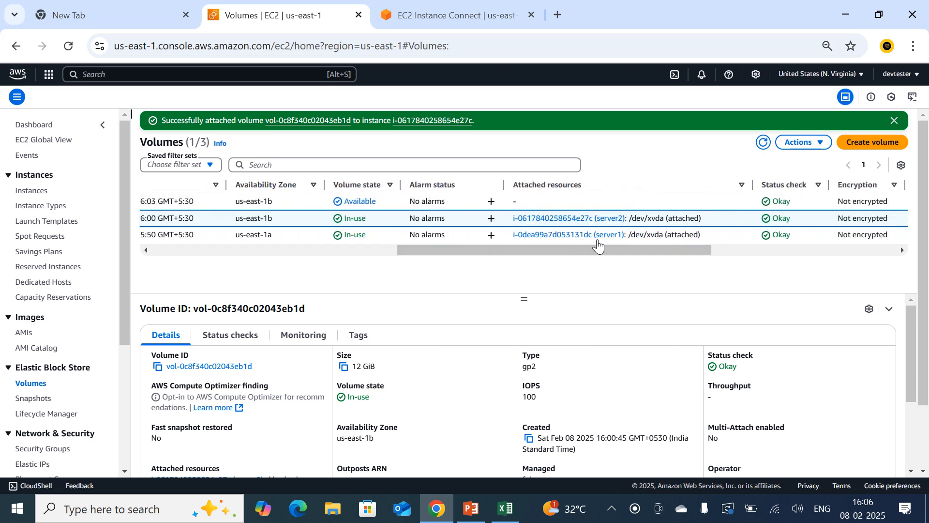
drag(516, 250, 218, 278)
Start the stopped server2 instance and refresh the instances list to check its state
click(30, 192)
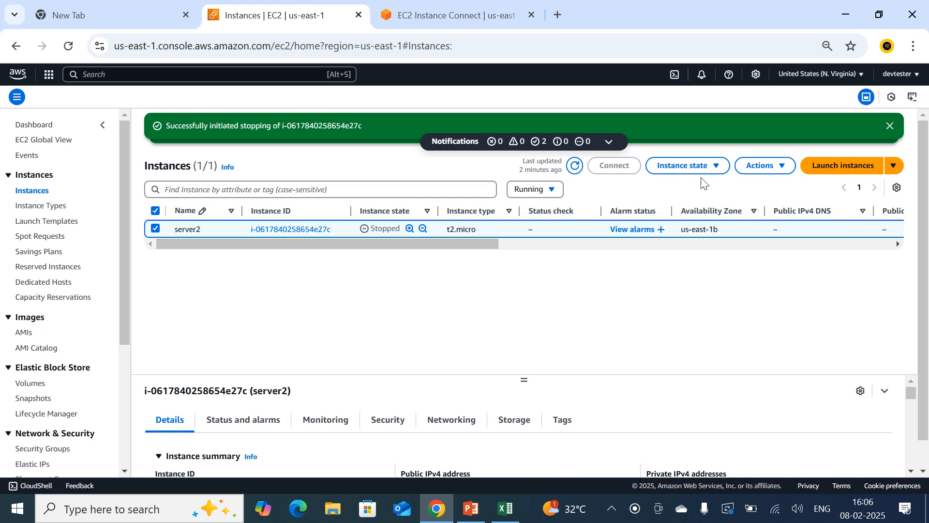
click(687, 166)
click(687, 205)
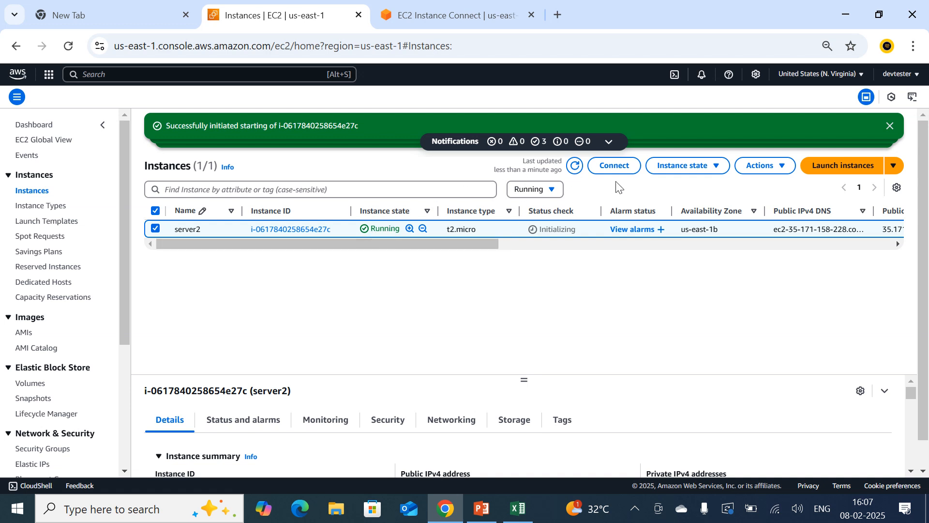
click(576, 168)
click(574, 169)
Connect to server2 through EC2 Instance Connect as ec2-user and switch to the root user with sudo -i
click(611, 169)
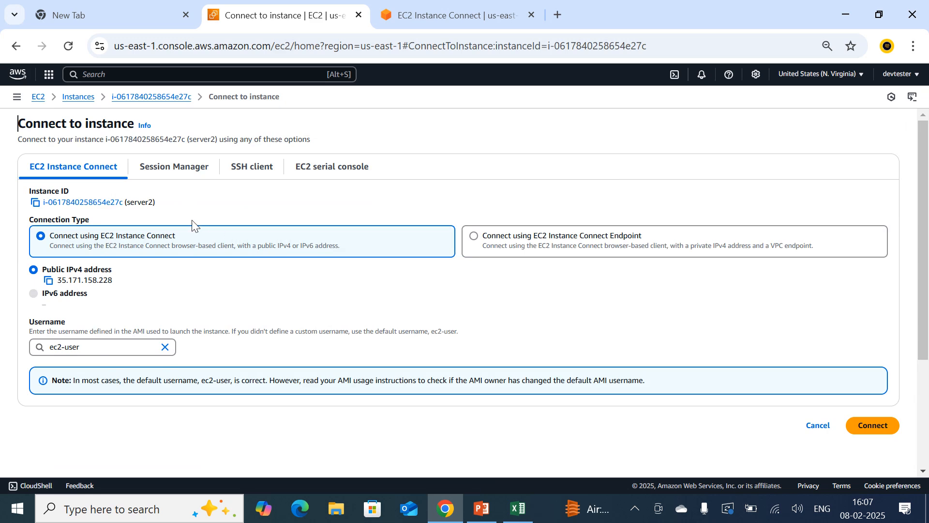
click(872, 426)
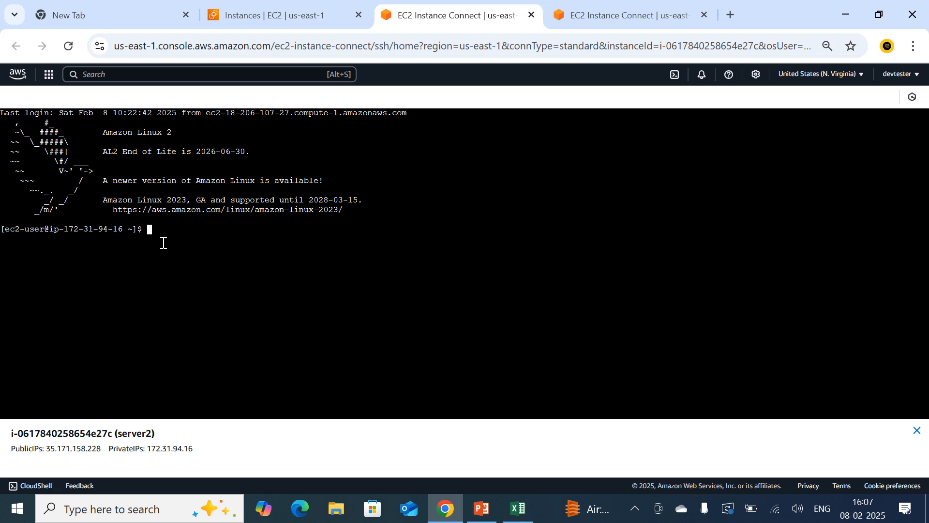
text(sudo -i)
key(Return)
Verify the migrated data on server2 by running ll, git --version and cat file2
text(ll)
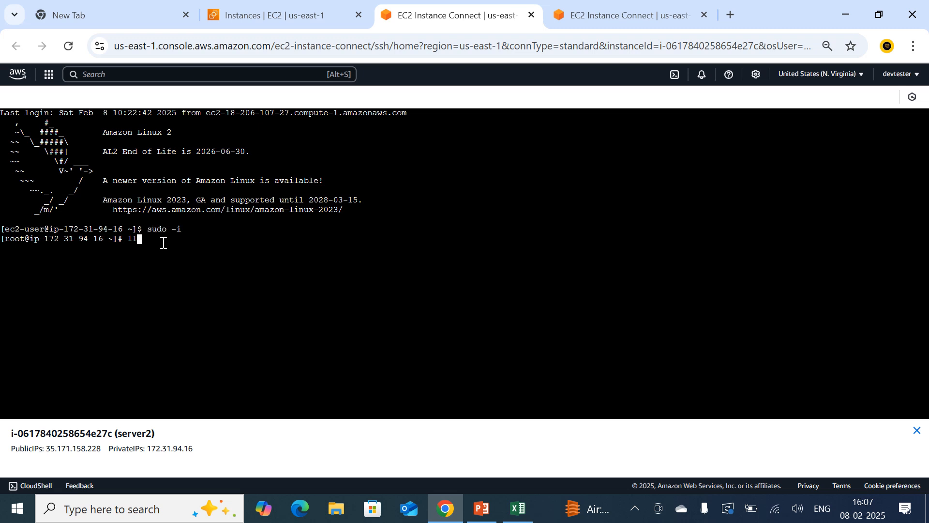
key(Return)
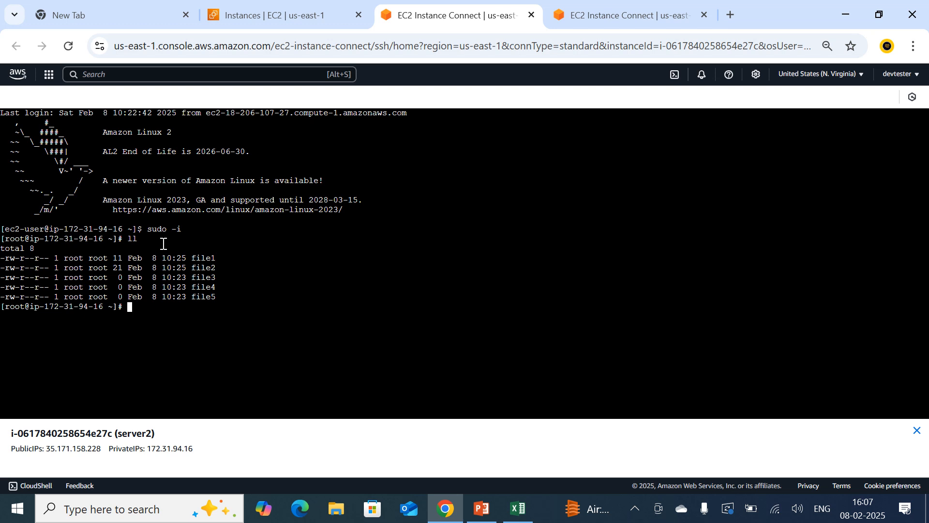
text(git --version)
key(Return)
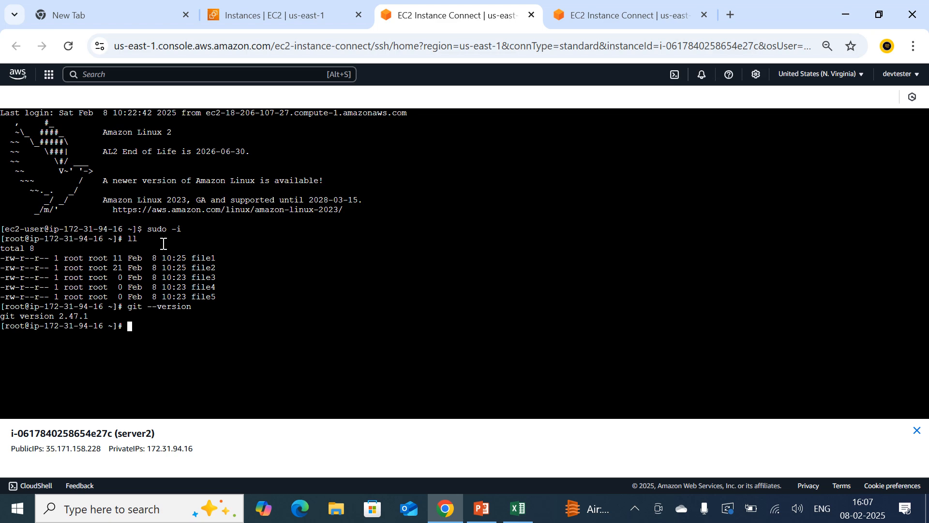
text(cat file2)
key(Return)
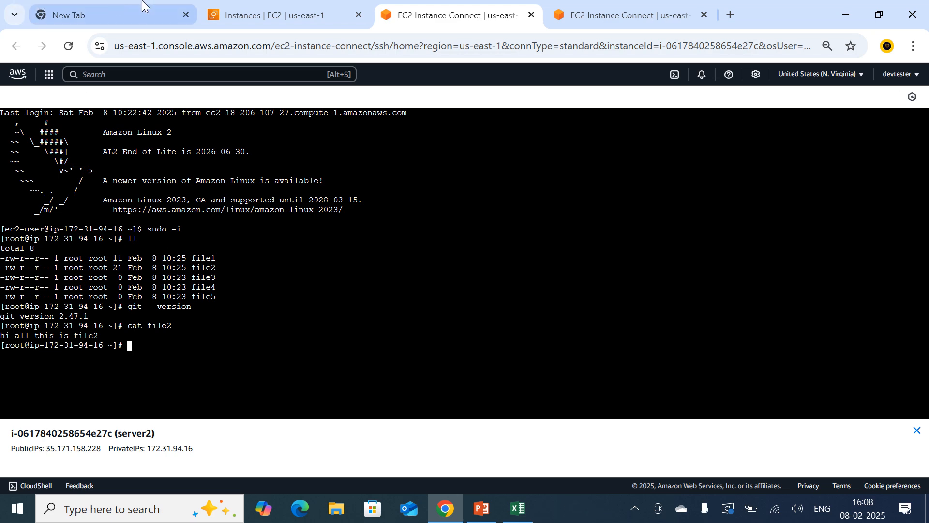
Switch the EC2 console to the Asia Pacific (Mumbai) region and select the copied 10 GiB snapshot in the snapshots list
click(273, 15)
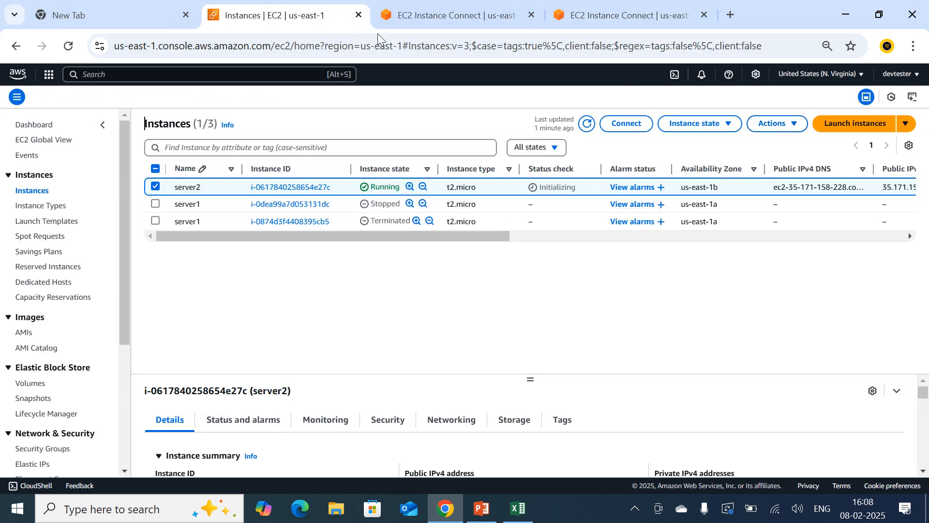
click(839, 81)
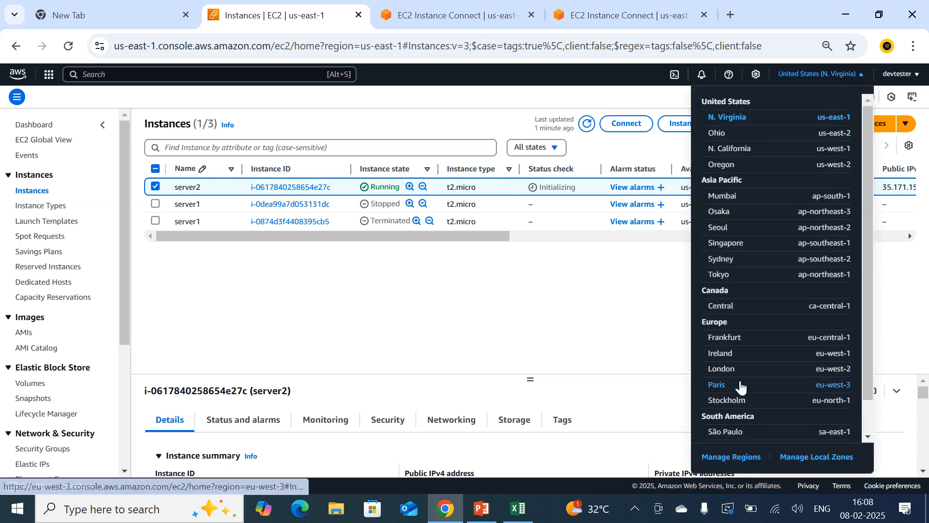
click(723, 196)
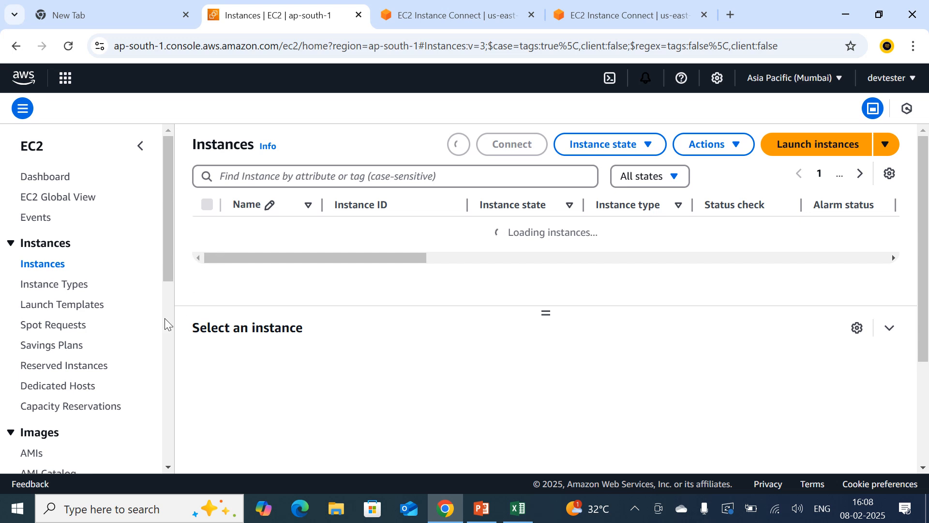
scroll(149, 355, down, 5)
click(33, 326)
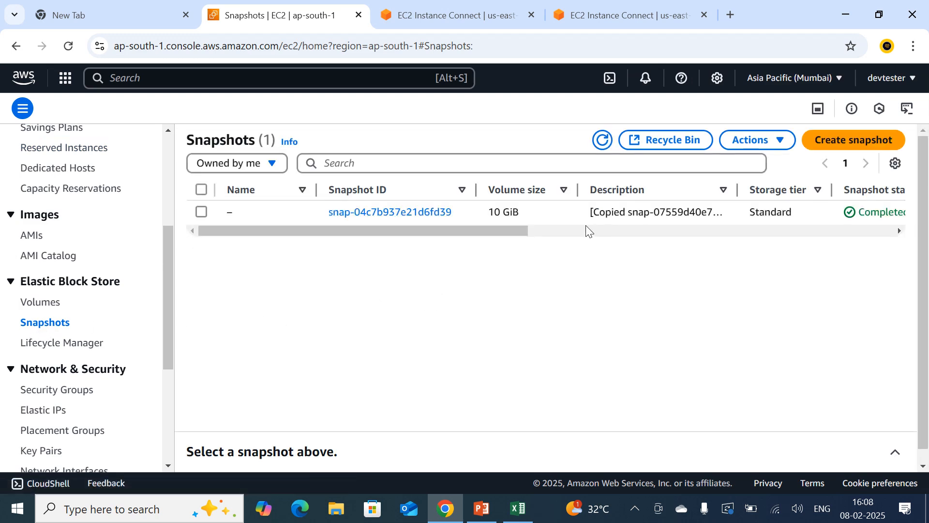
drag(487, 231, 299, 311)
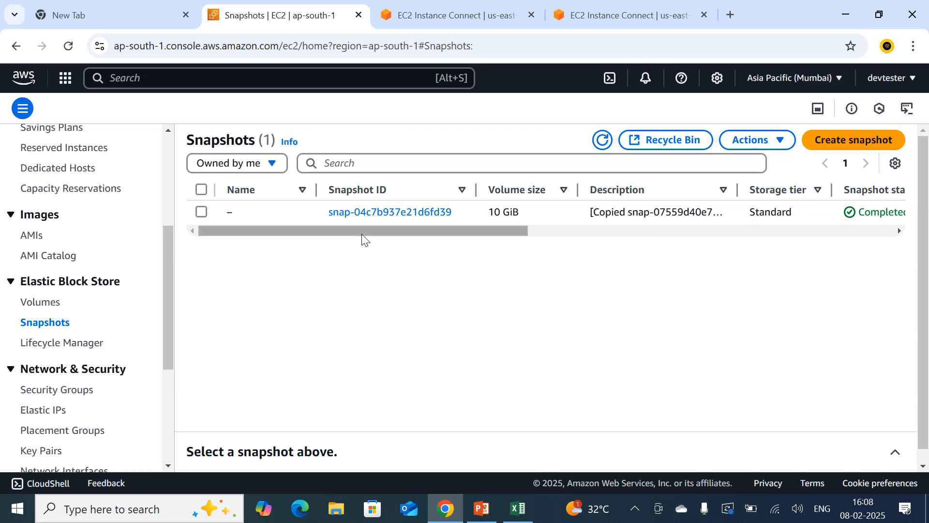
click(202, 213)
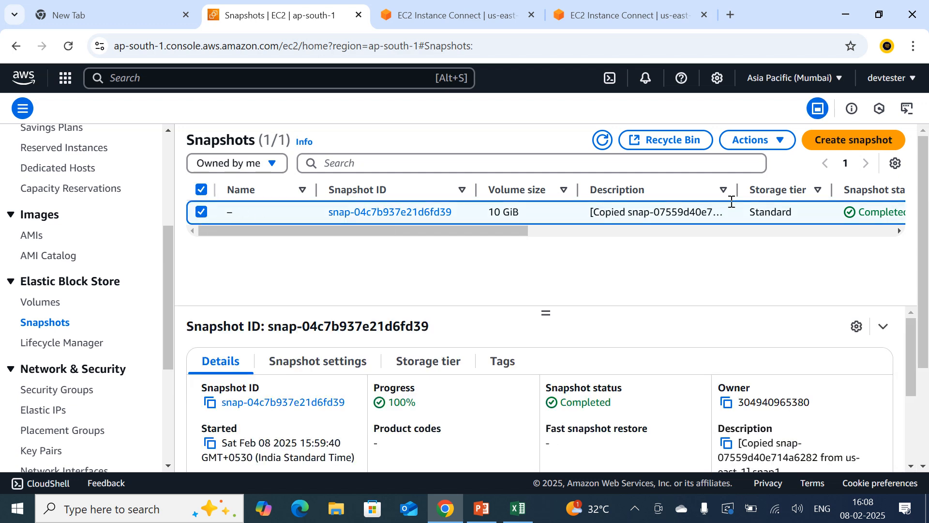
click(764, 148)
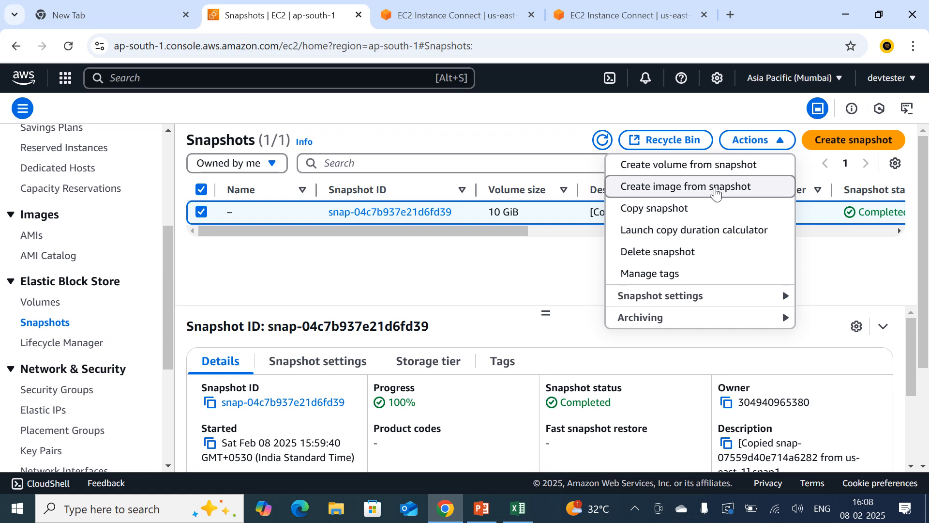
click(415, 259)
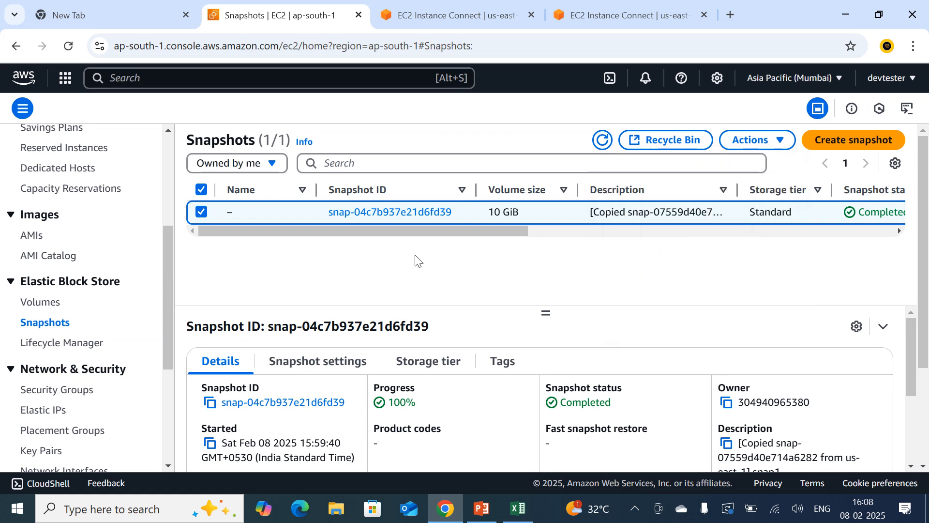
click(818, 79)
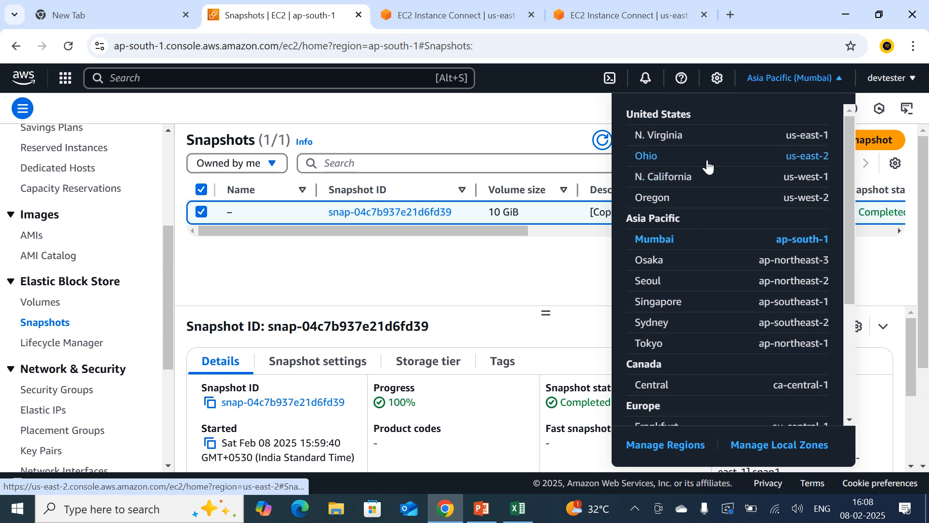
click(474, 276)
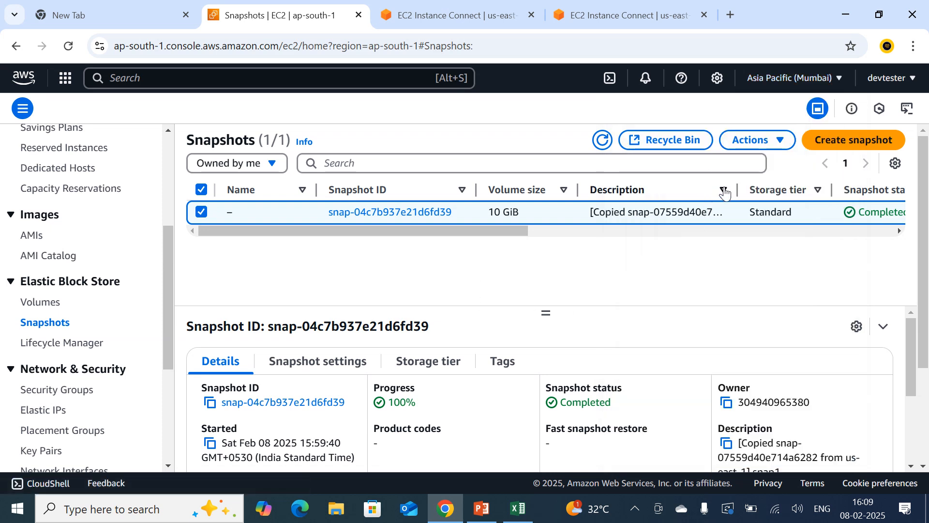
Begin creating an image from the selected snapshot, entering img1 as both image name and description
click(768, 150)
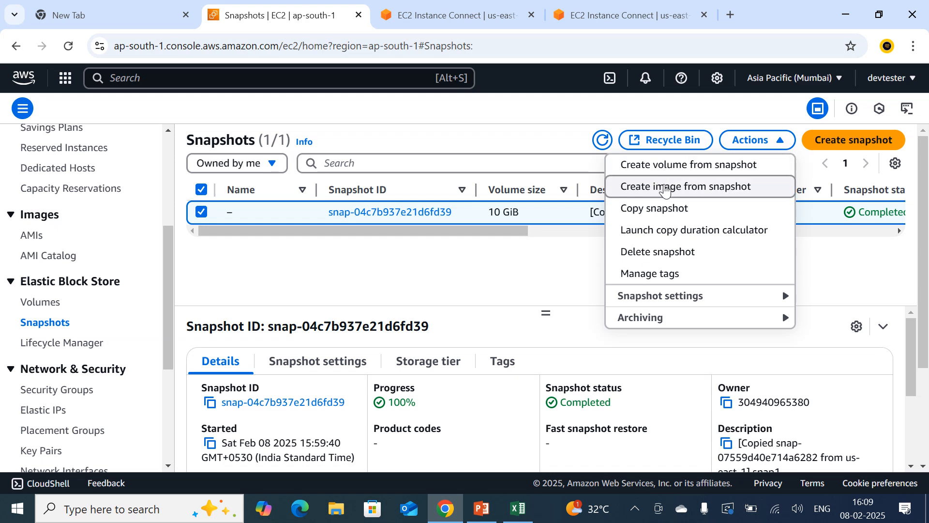
click(665, 191)
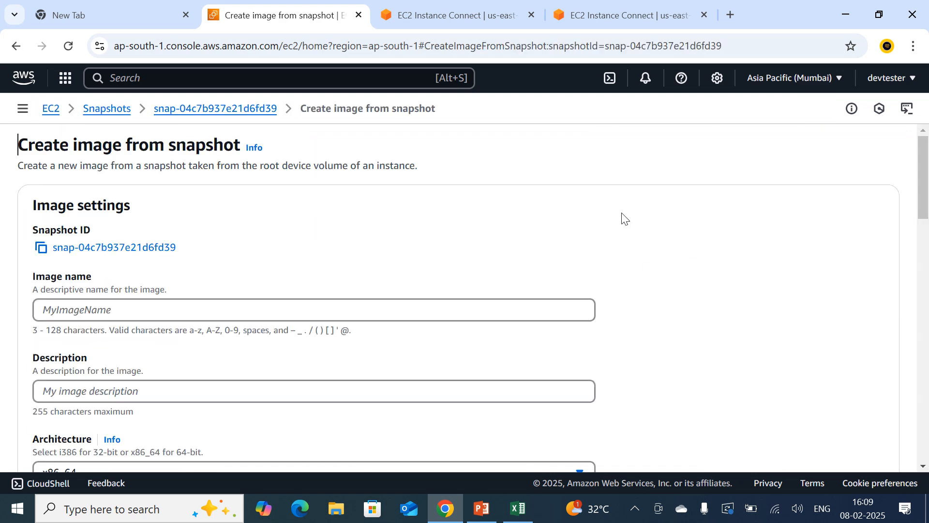
click(133, 315)
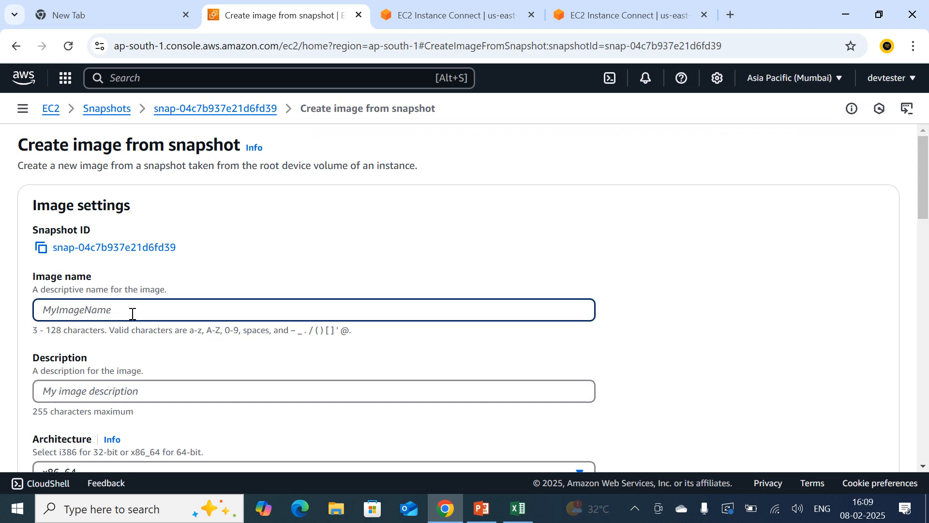
text(img)
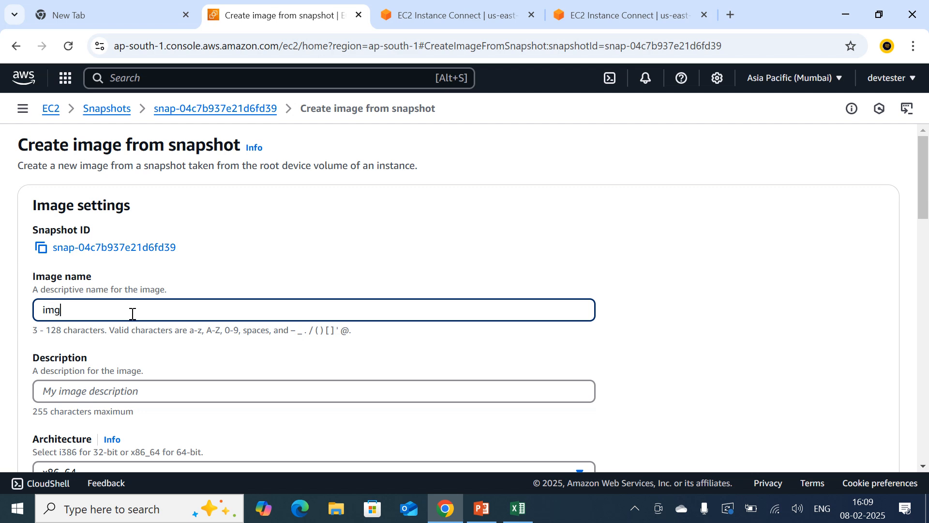
text(1)
scroll(132, 314, down, 1)
click(76, 326)
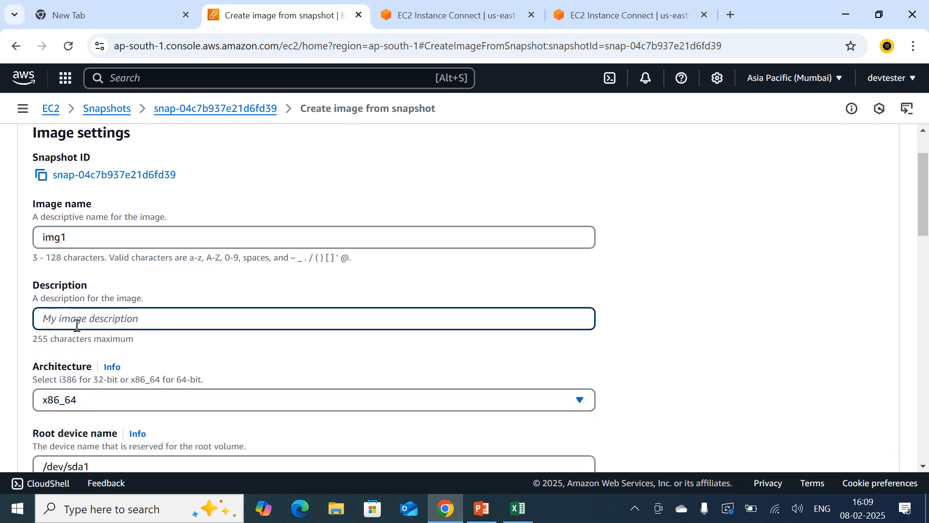
text(img1)
Review the remaining image settings, keep root device /dev/sda1 and the 10 GiB gp3 volume, and create the image
scroll(77, 319, down, 3)
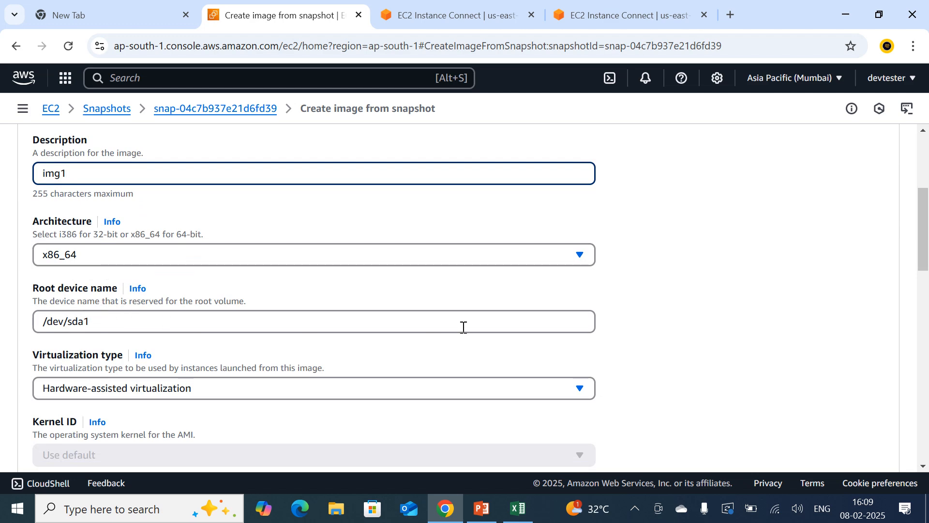
scroll(137, 314, down, 3)
scroll(132, 304, up, 2)
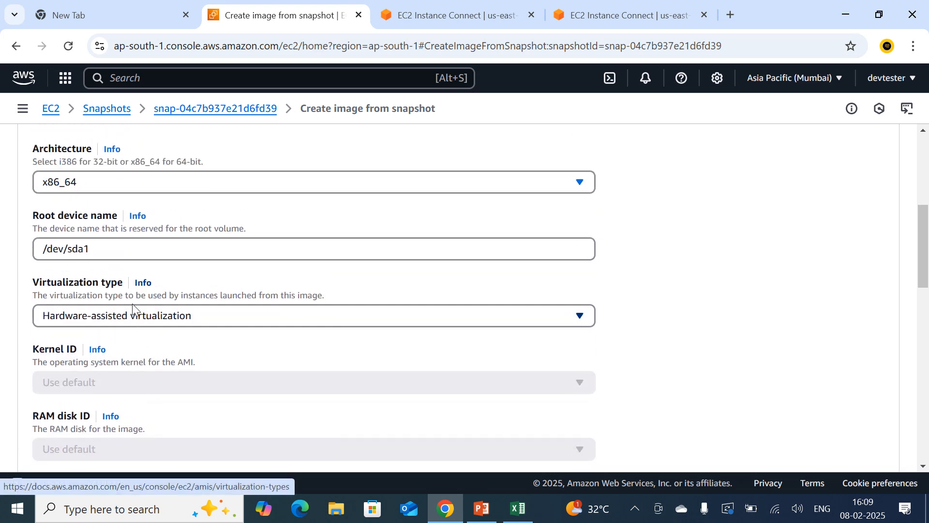
click(115, 257)
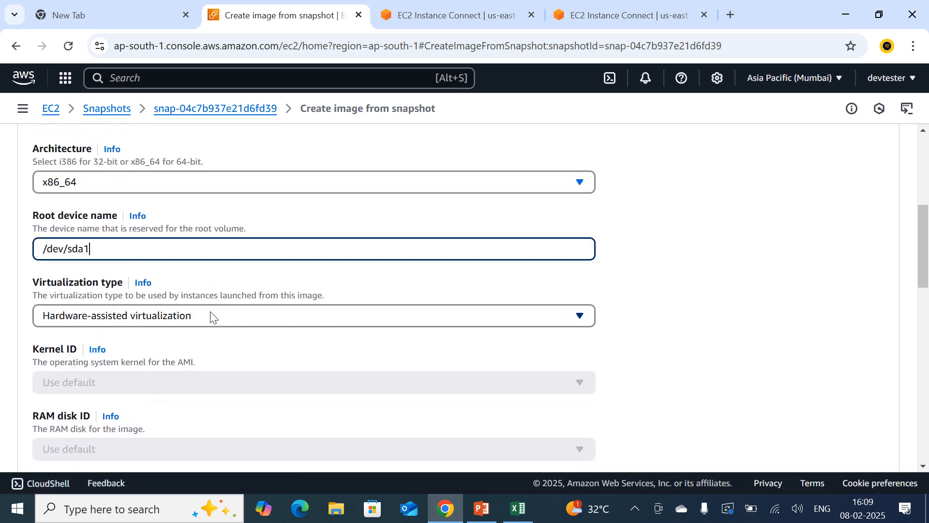
scroll(213, 317, down, 2)
scroll(292, 311, down, 8)
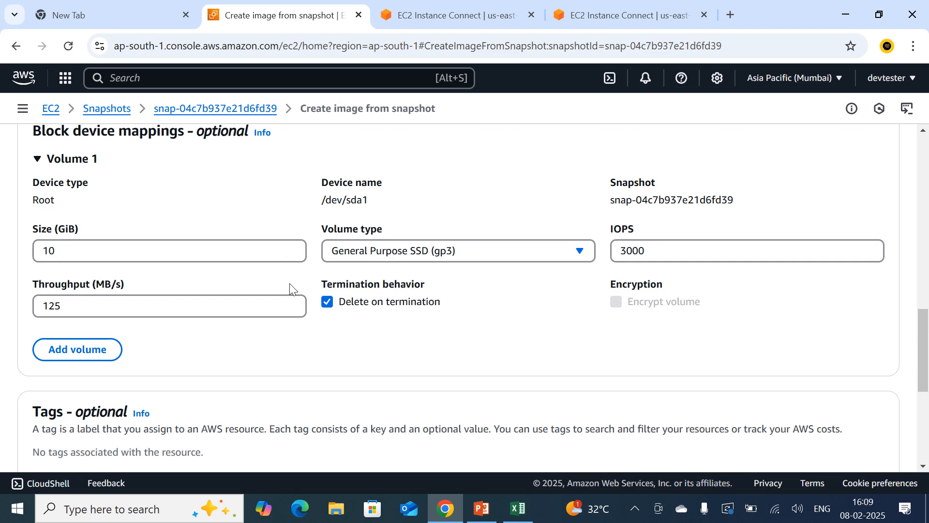
scroll(406, 315, down, 2)
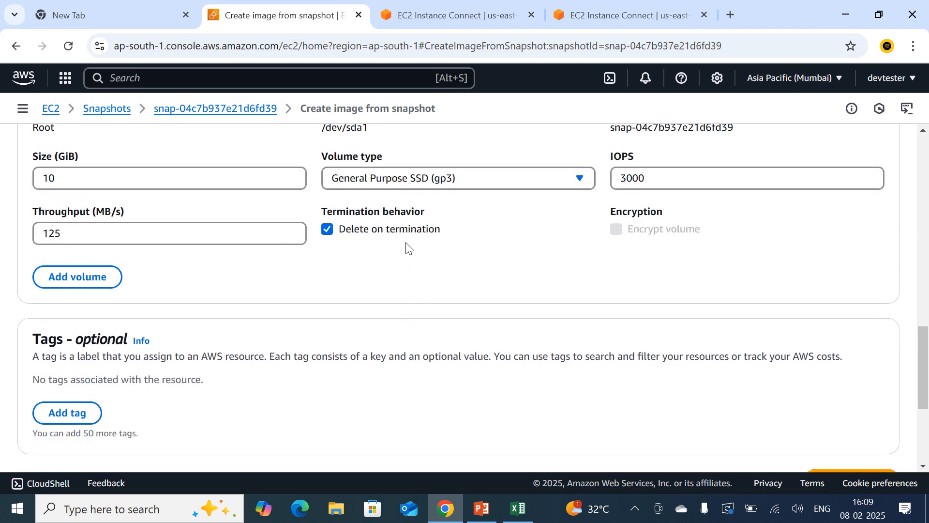
scroll(290, 339, down, 3)
click(805, 339)
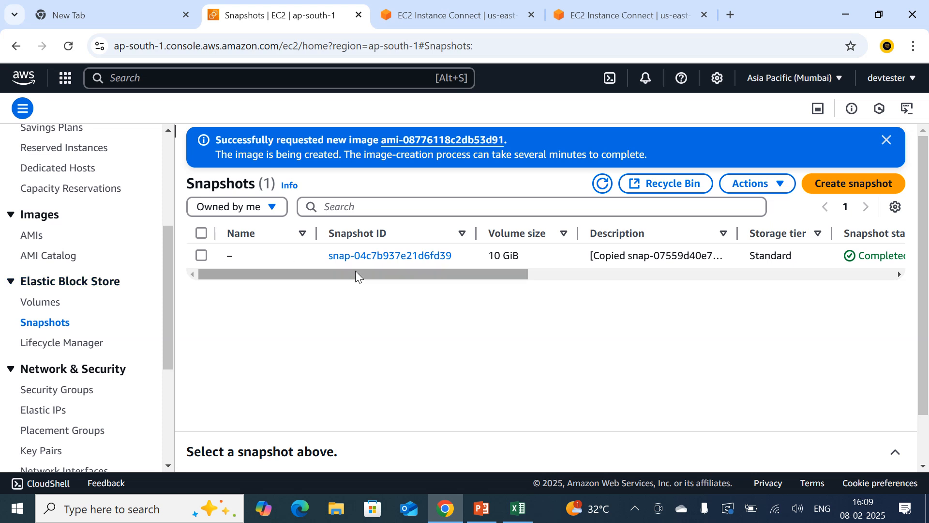
Select the img1 image among the owned AMIs and open the launch form for an instance based on it
click(30, 237)
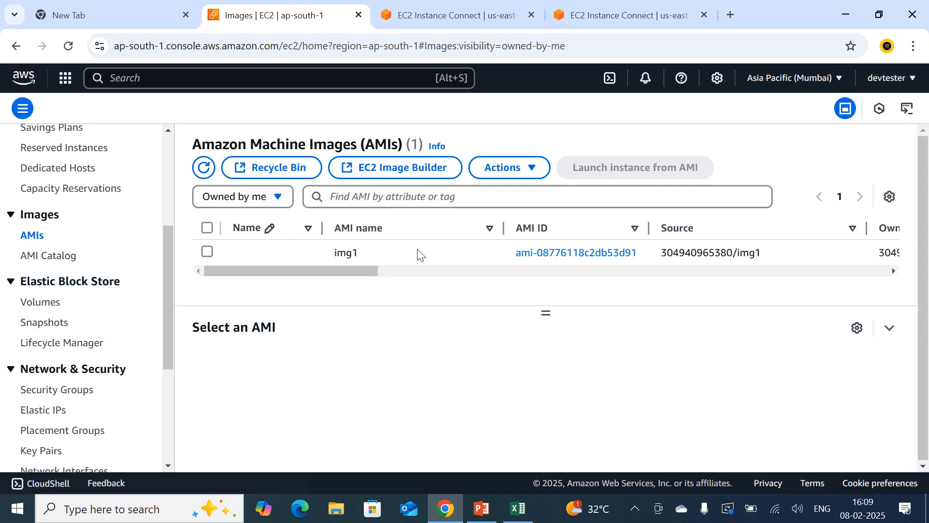
drag(326, 271, 321, 306)
click(208, 256)
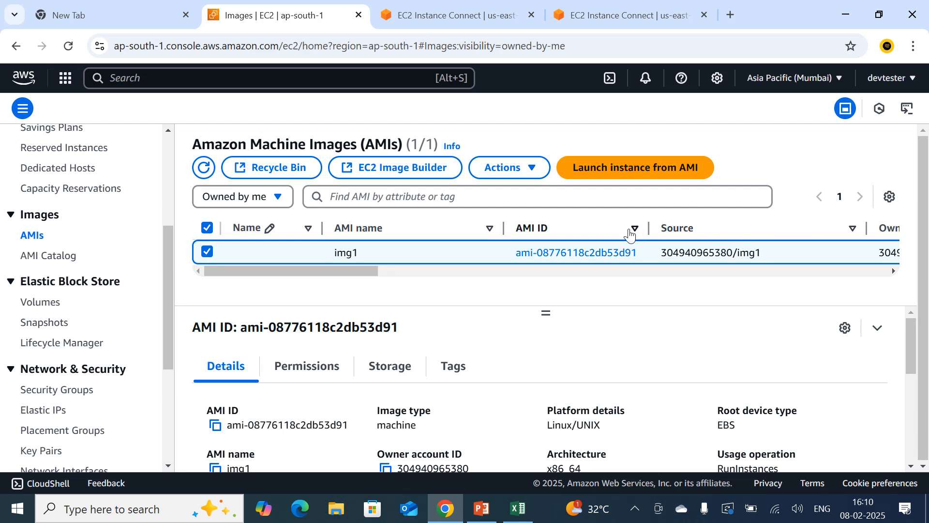
click(640, 172)
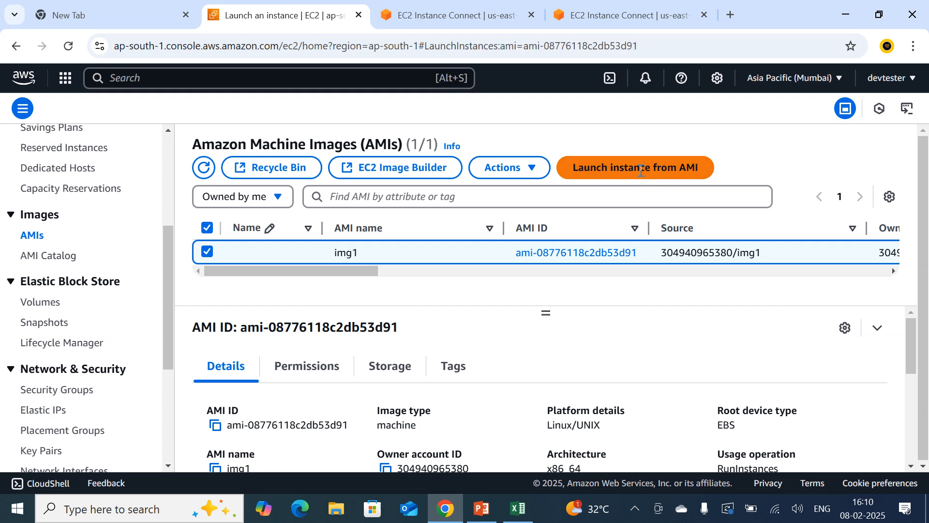
scroll(214, 246, down, 2)
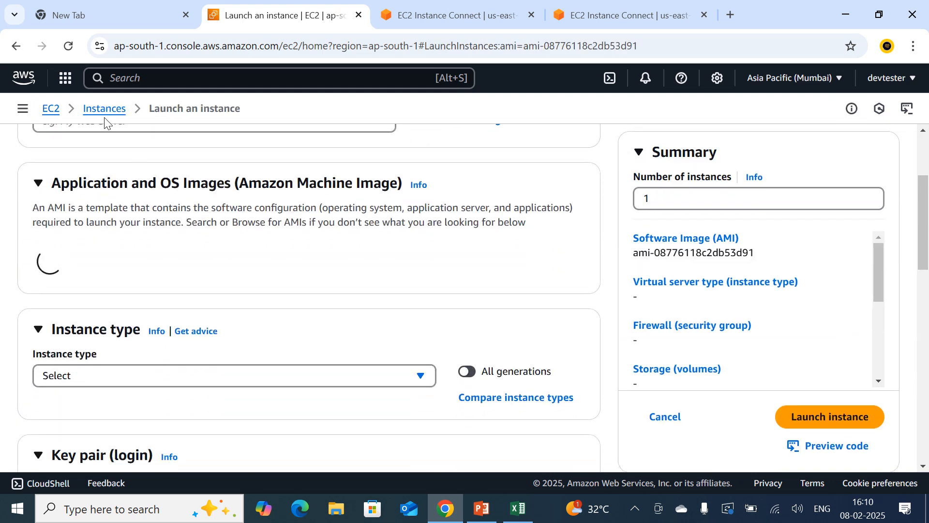
scroll(133, 210, up, 2)
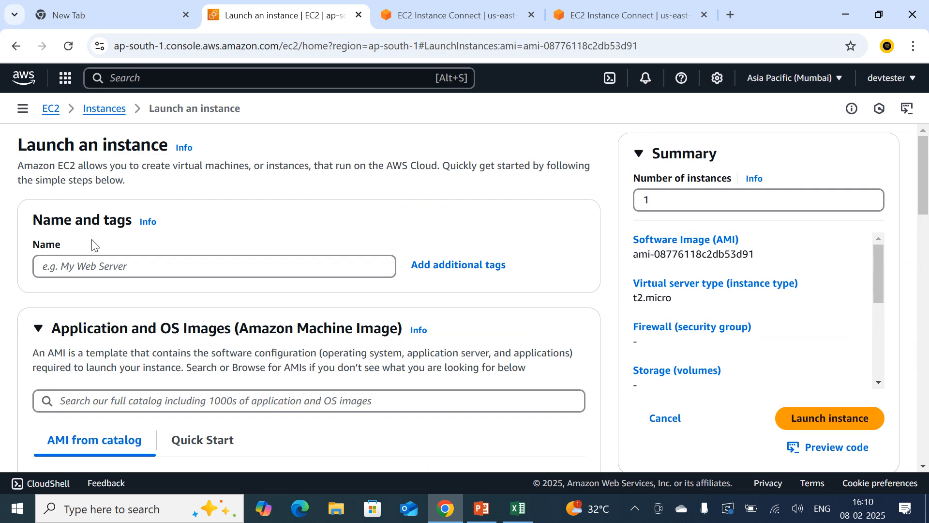
Name the new instance server3
click(73, 269)
text(server)
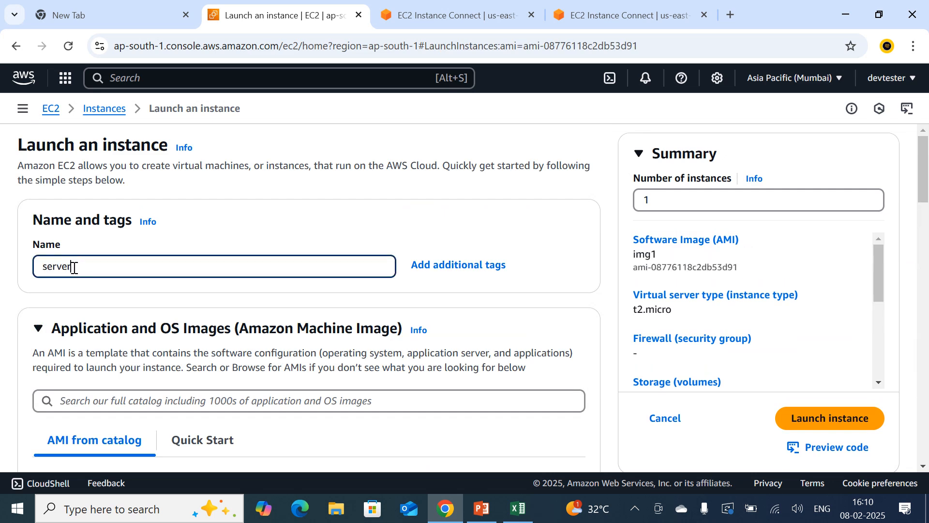
text(1)
Keep the t2.micro instance type and select devtest1_keypair as the login key pair
scroll(138, 358, down, 5)
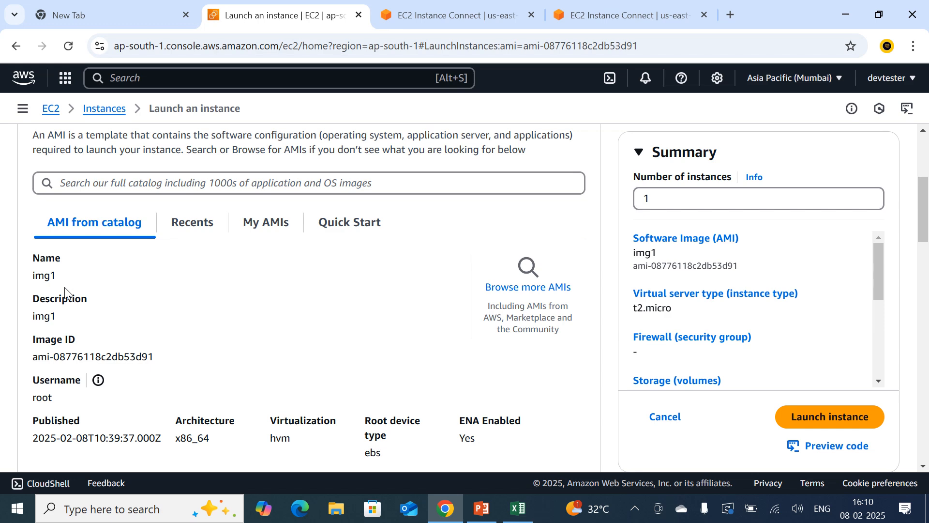
scroll(64, 291, down, 7)
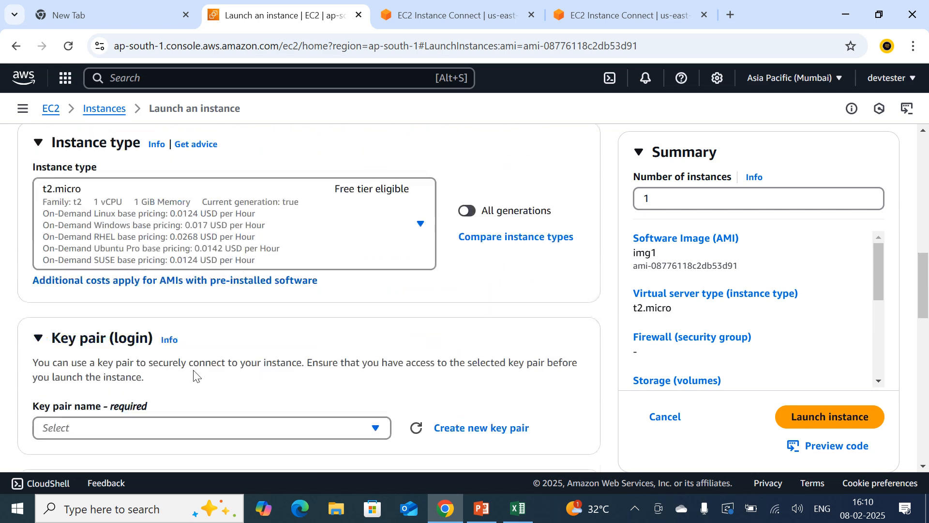
scroll(191, 263, up, 1)
scroll(276, 363, down, 4)
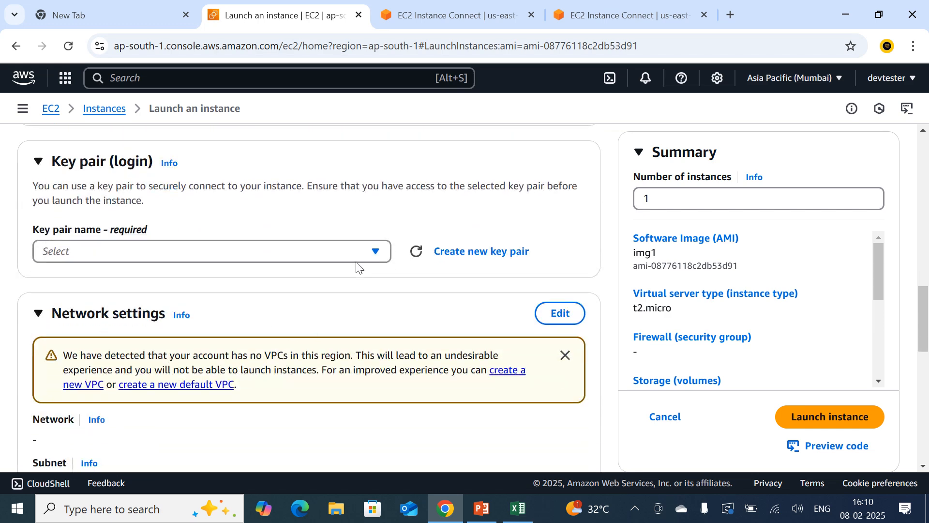
click(374, 252)
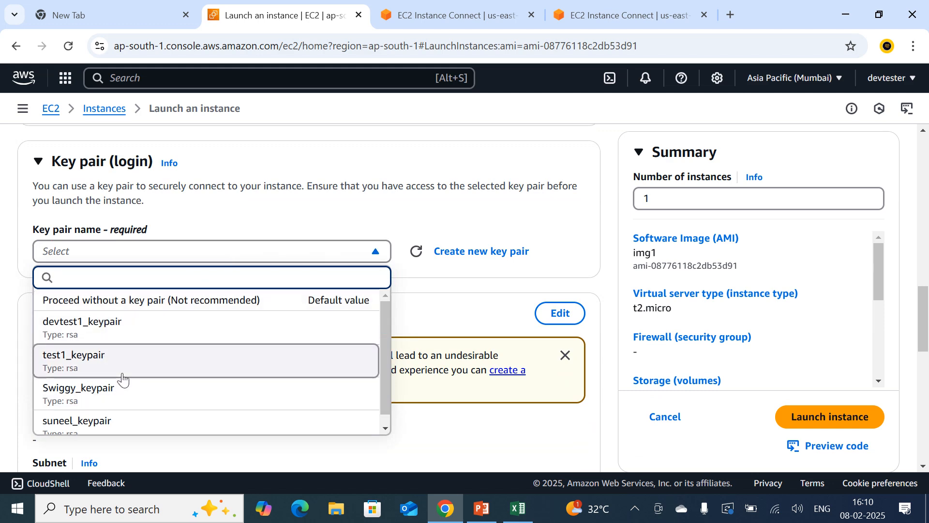
scroll(122, 380, down, 1)
scroll(126, 358, up, 1)
click(89, 334)
Check the network settings for existing security groups that can be assigned to the instance
scroll(312, 271, down, 3)
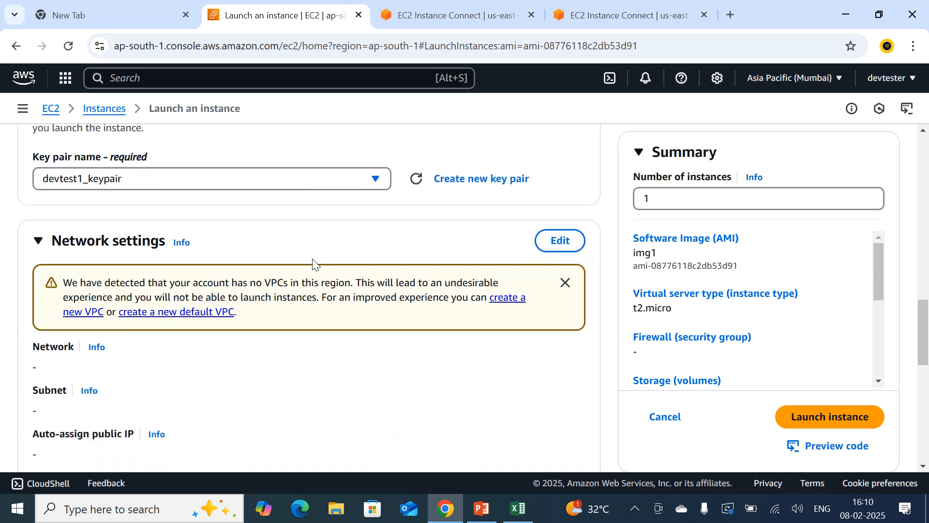
scroll(265, 284, down, 3)
scroll(222, 270, up, 2)
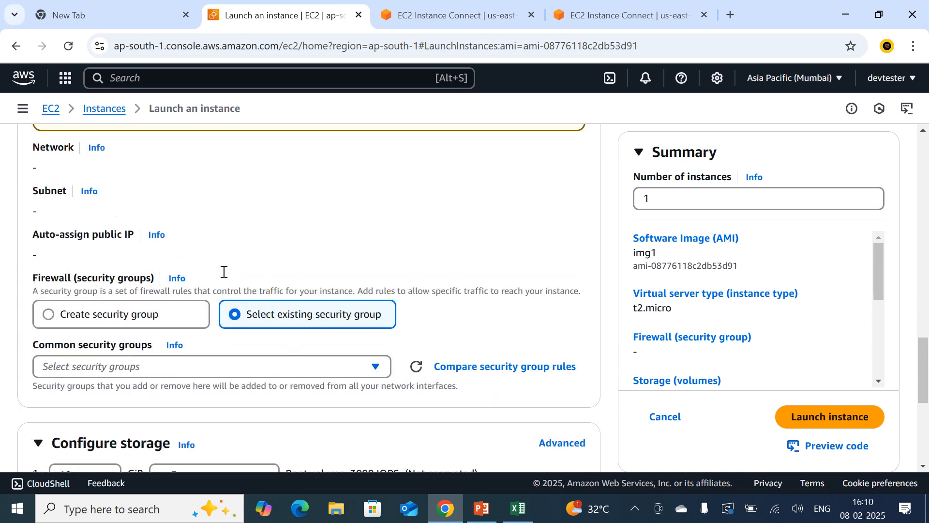
scroll(322, 286, down, 2)
click(211, 352)
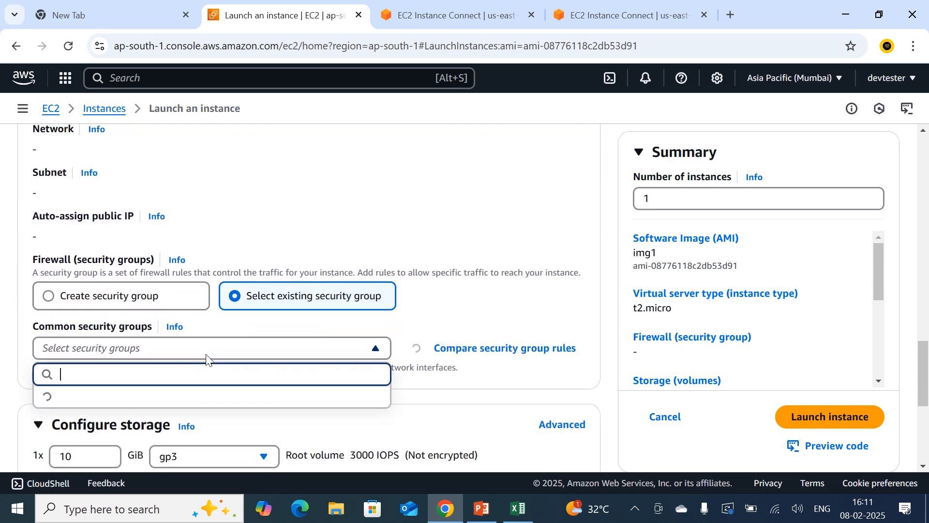
scroll(161, 373, down, 3)
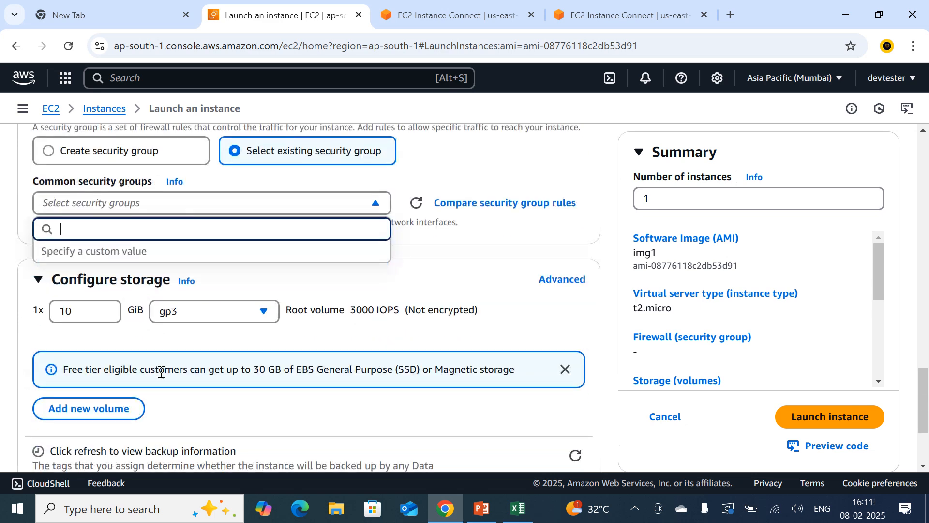
Choose to create a new security group that allows HTTPS and HTTP traffic from the internet
click(90, 156)
scroll(262, 270, down, 1)
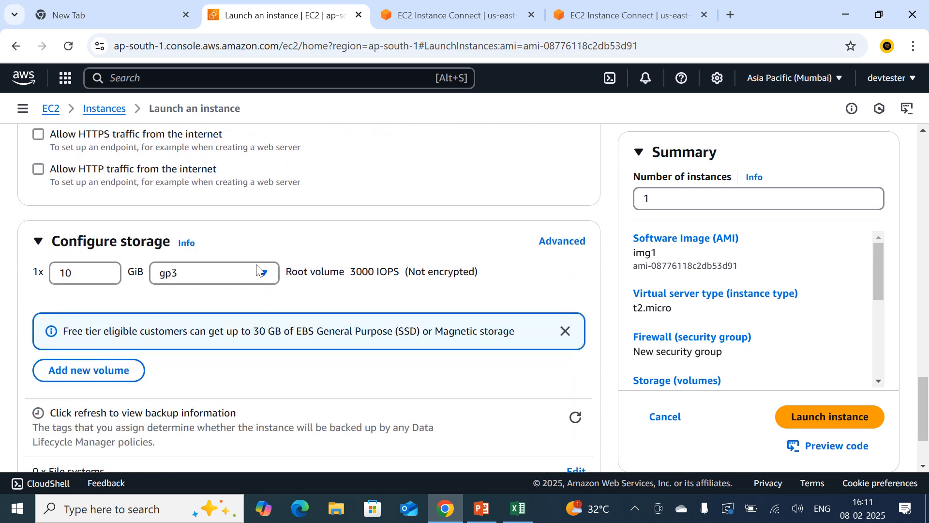
scroll(128, 378, down, 2)
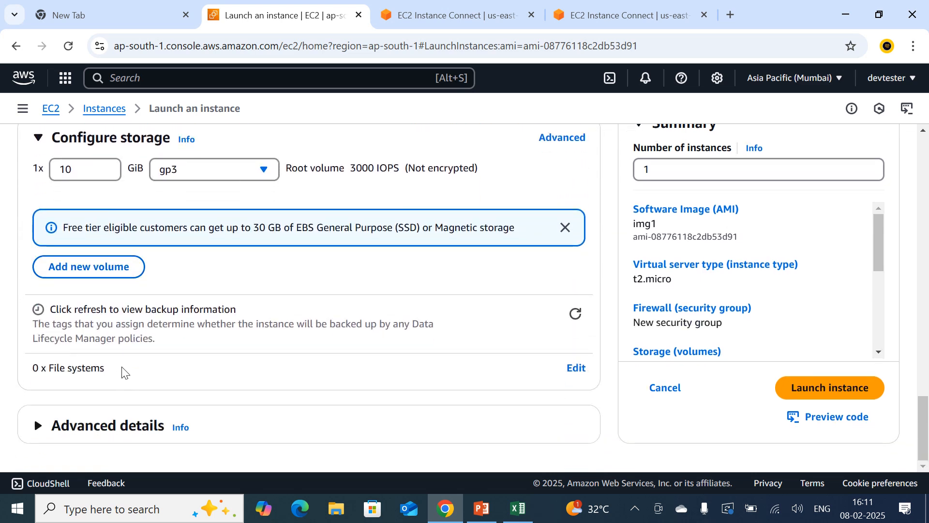
scroll(169, 207, up, 3)
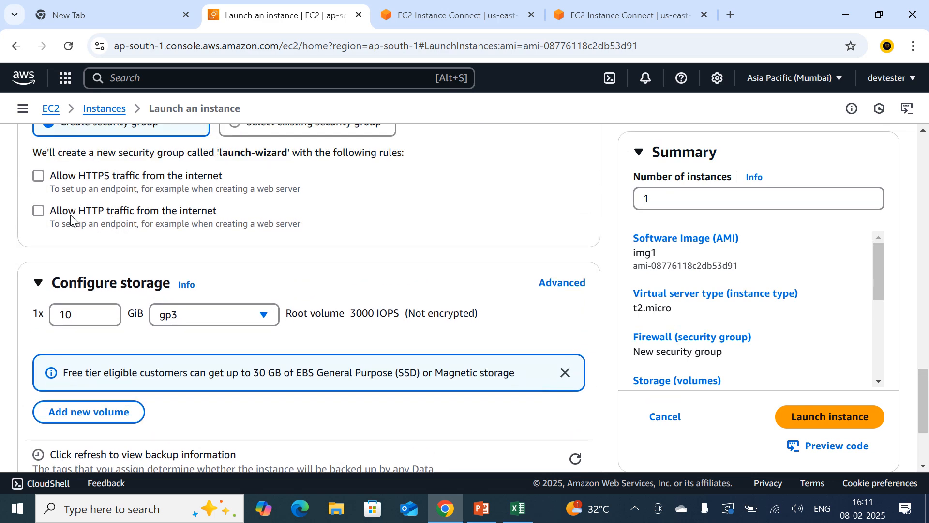
scroll(147, 220, up, 1)
scroll(146, 220, up, 1)
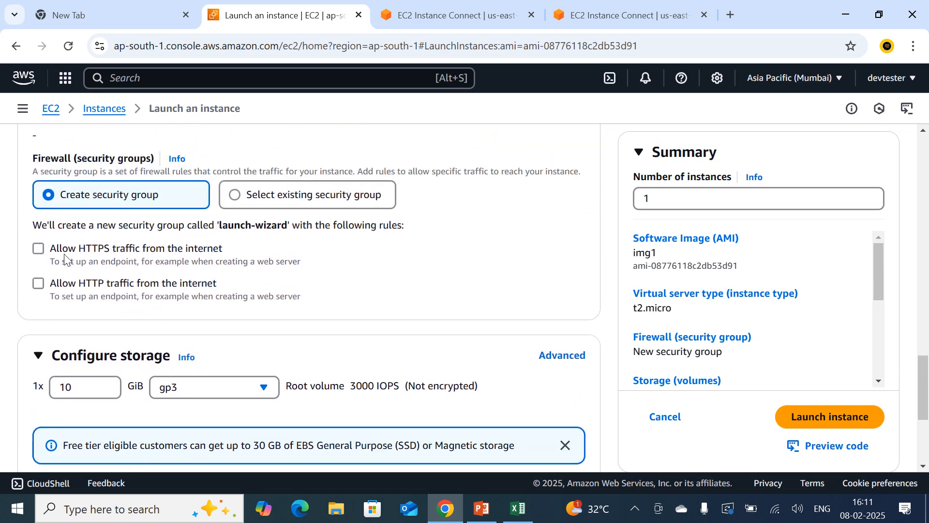
click(38, 248)
click(38, 283)
Keep the 10 GiB gp3 root volume and try to launch the instance
scroll(371, 245, down, 3)
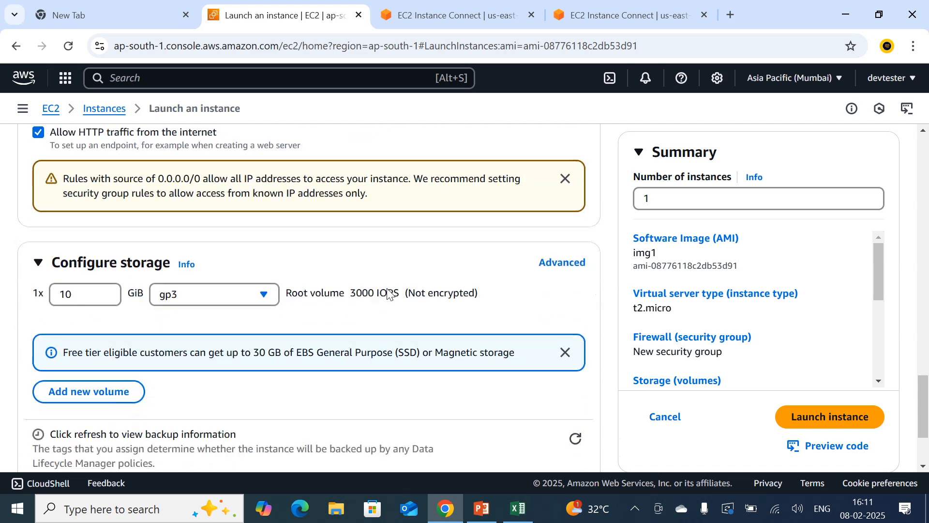
scroll(387, 293, down, 2)
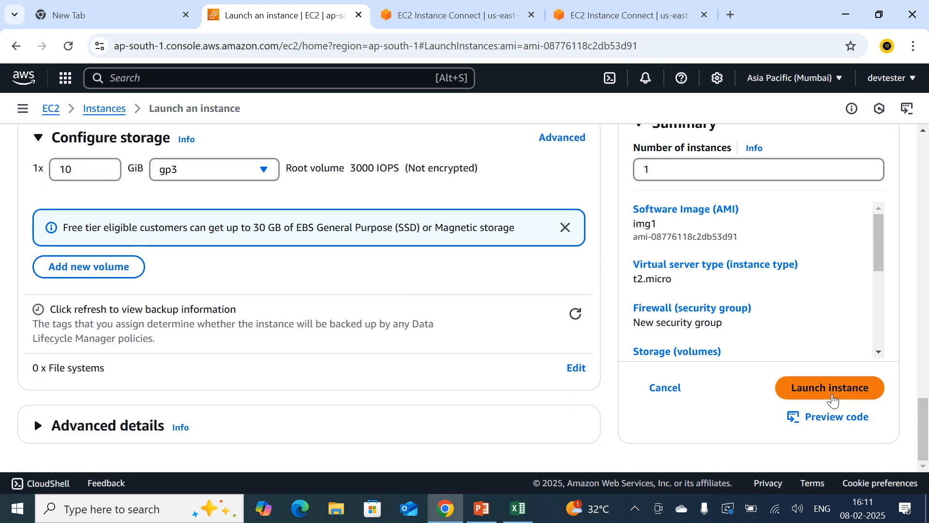
click(826, 395)
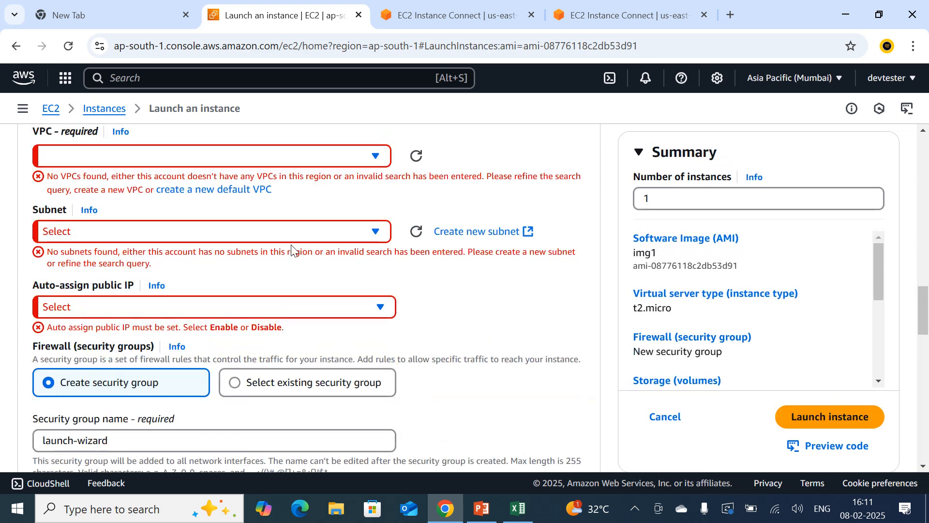
Open the default VPC creation page from the instance's VPC setting and create a default VPC in Mumbai
click(102, 157)
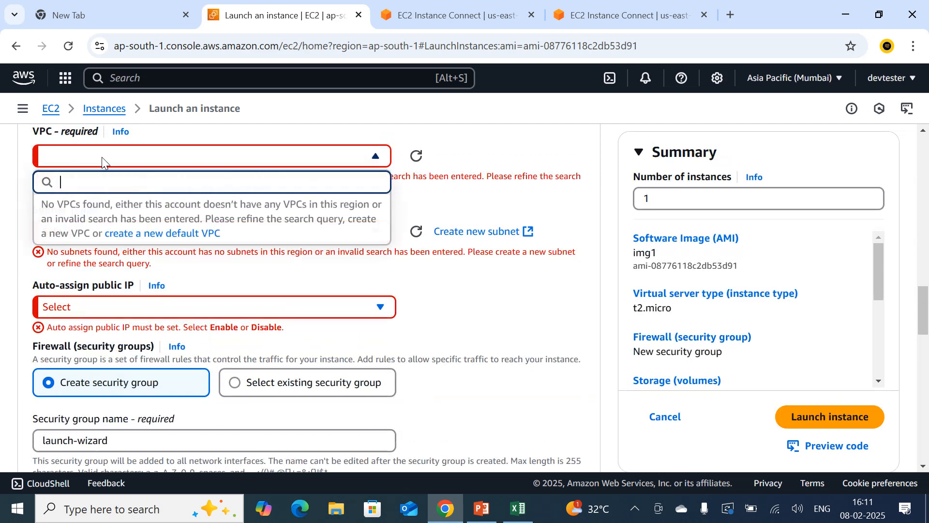
click(116, 233)
click(284, 25)
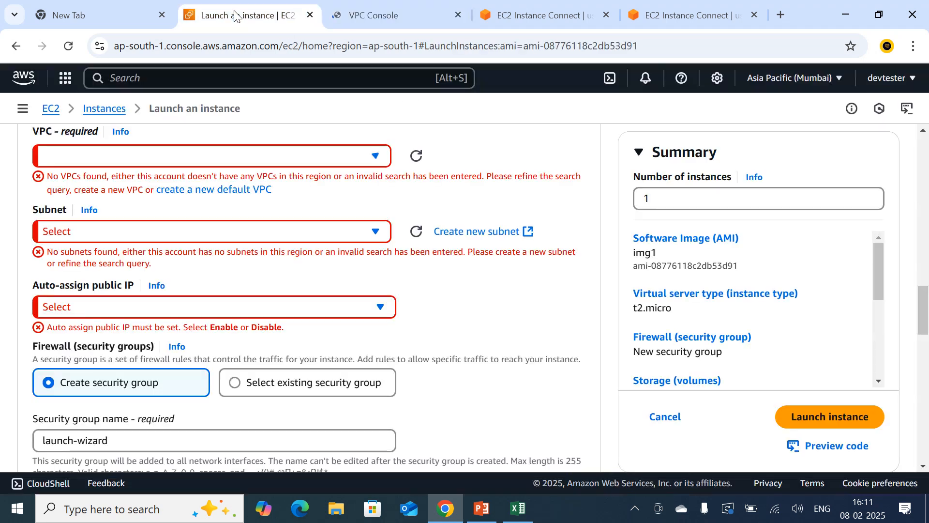
click(297, 232)
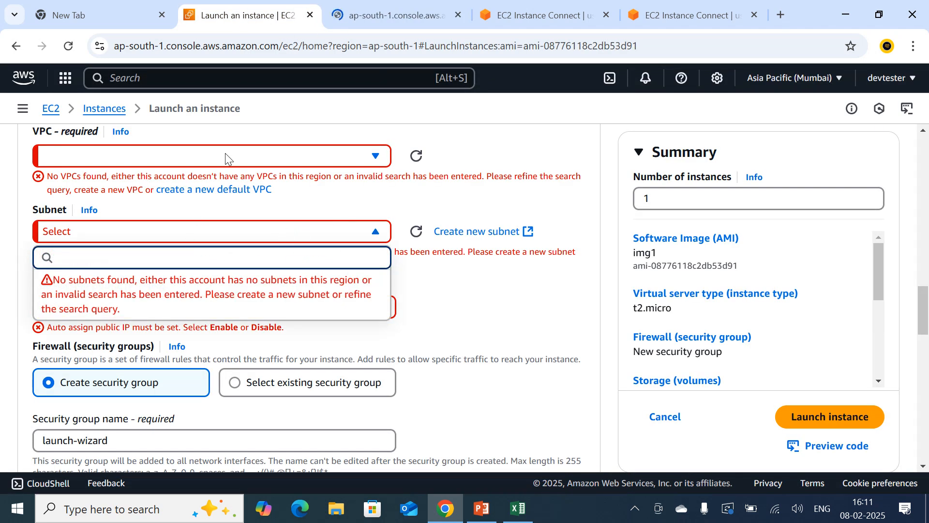
click(382, 11)
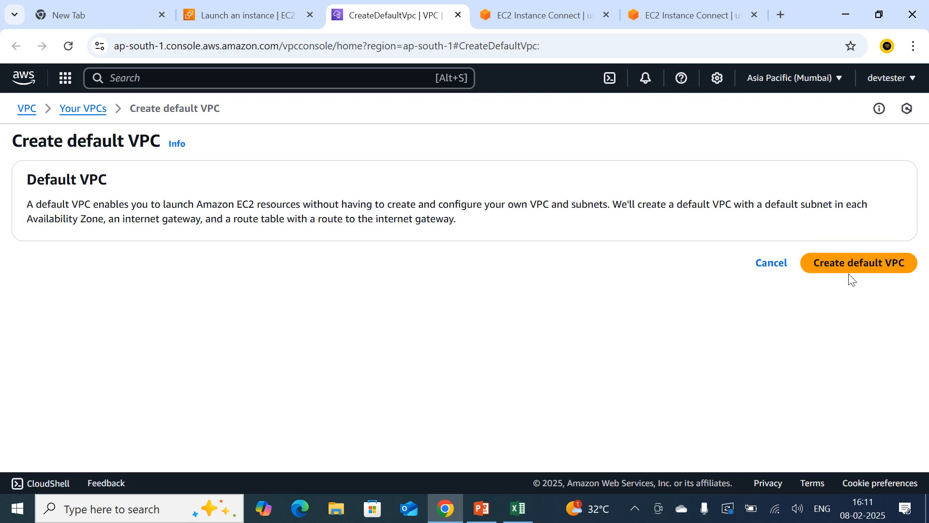
click(849, 271)
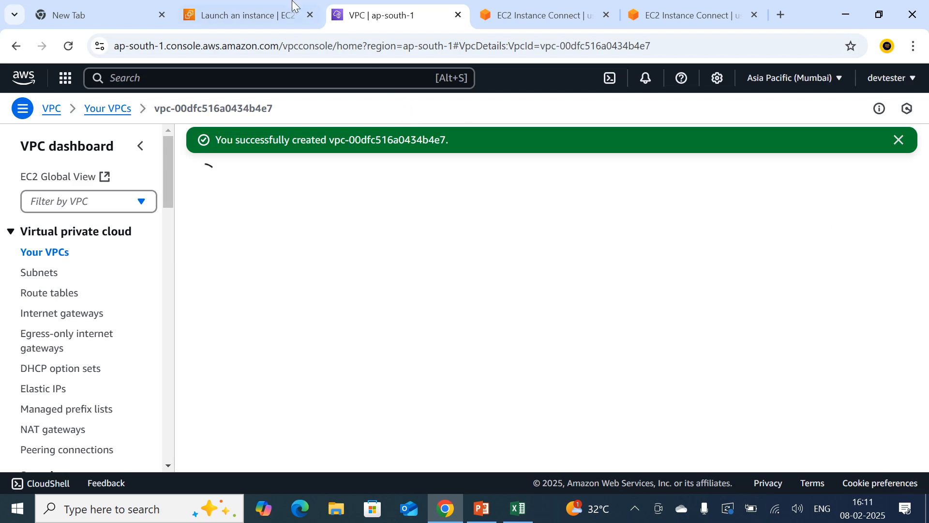
Return to the instance launch form, refresh the VPC list, select the new default VPC (172.31.0.0/16) and reload the subnet options
click(260, 10)
click(319, 164)
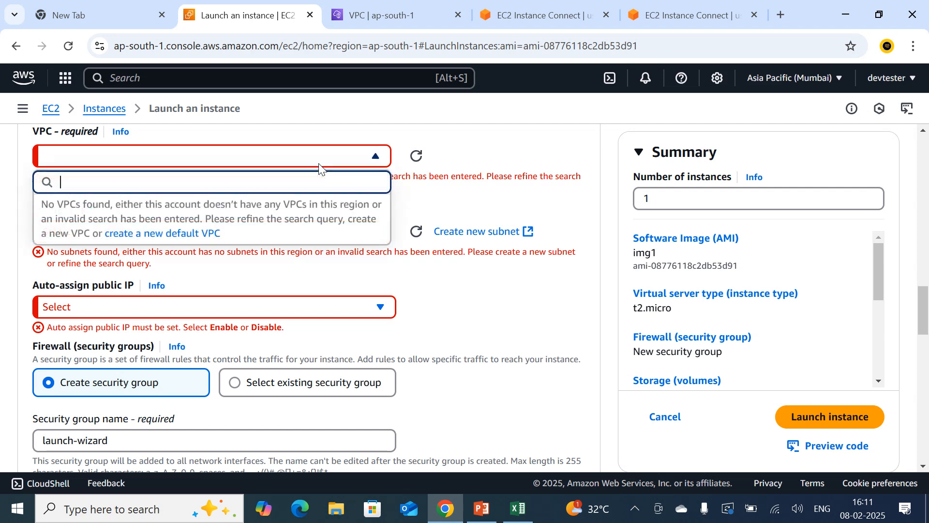
click(416, 156)
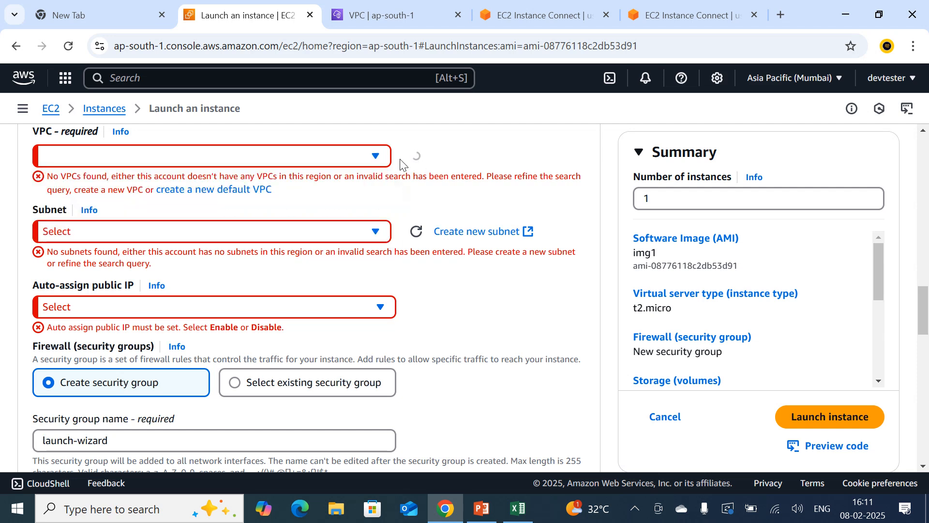
click(287, 164)
click(136, 227)
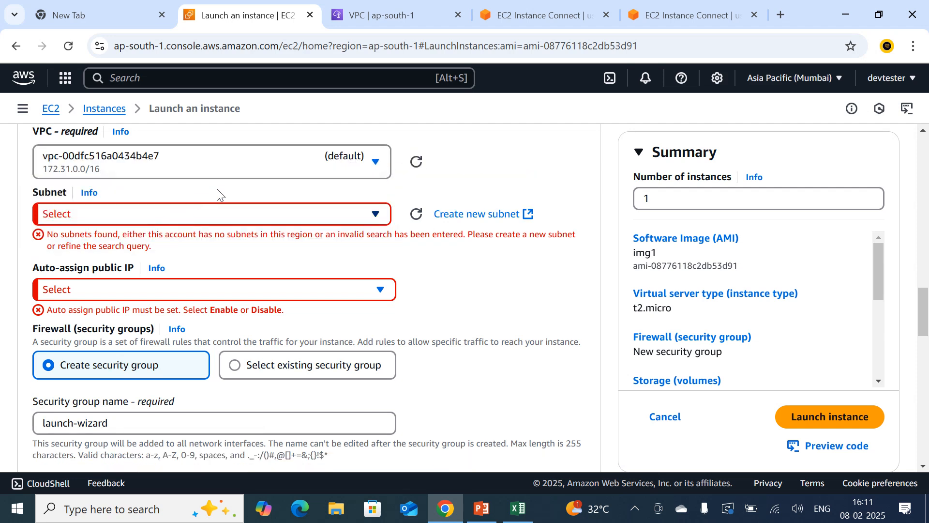
click(380, 223)
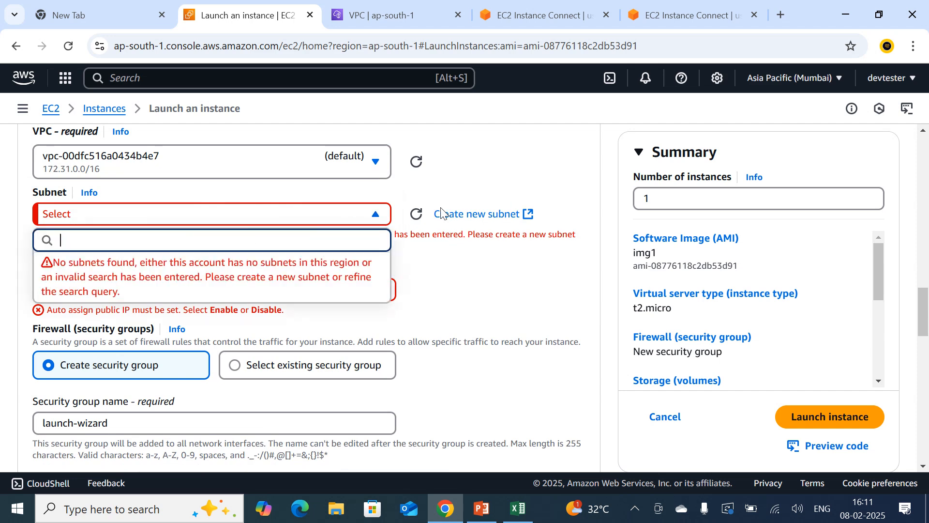
click(415, 215)
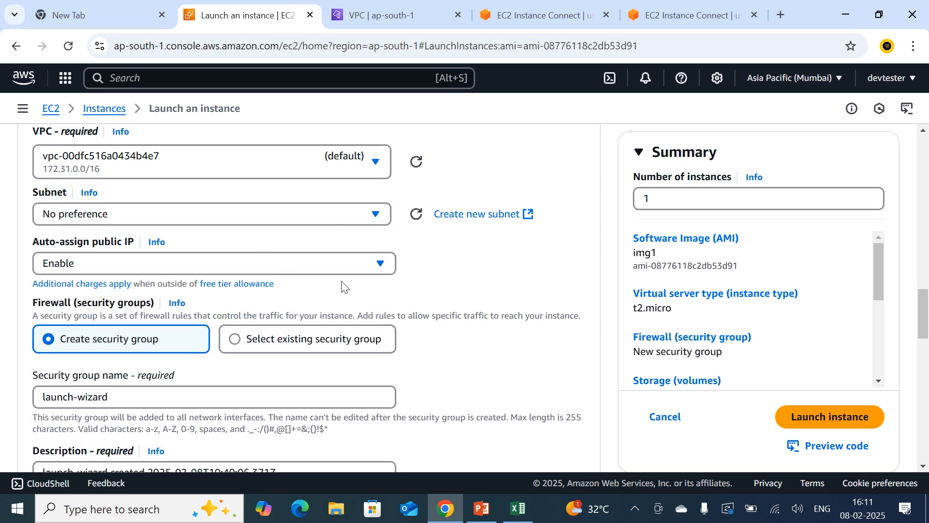
Check the existing security groups, keep a new group launch-wizard-1 allowing SSH from anywhere, and launch the instance
scroll(344, 281, down, 2)
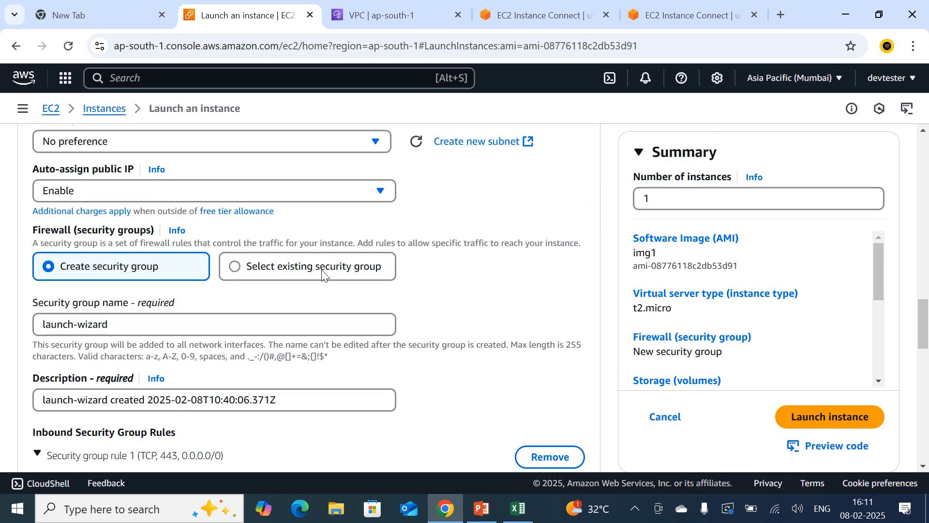
click(324, 274)
click(314, 324)
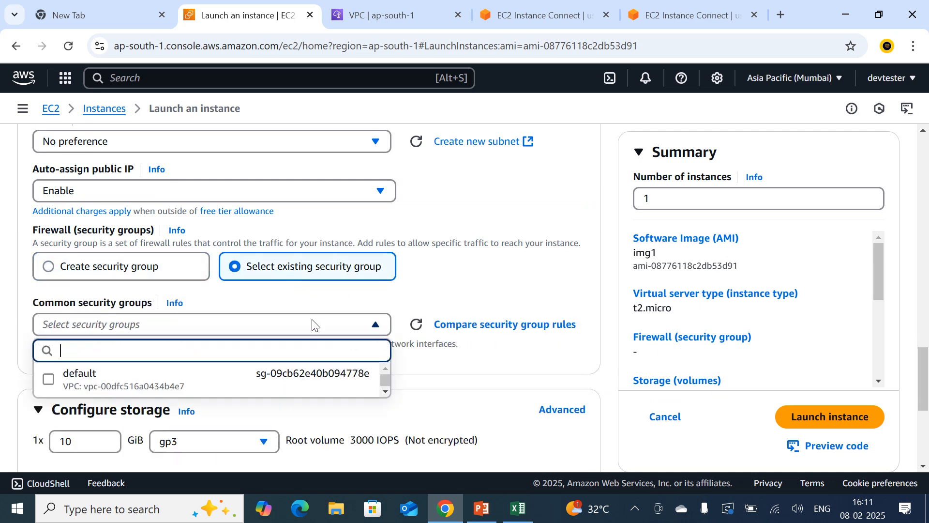
click(125, 381)
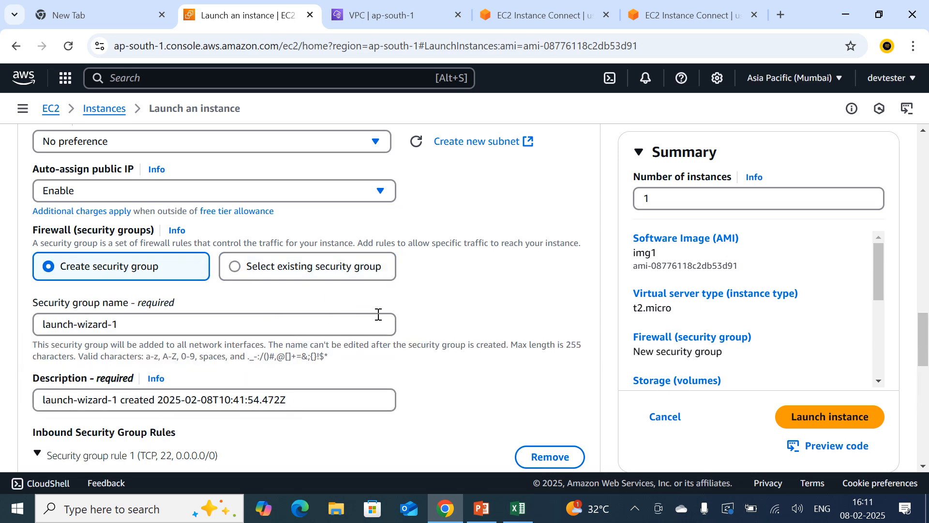
scroll(379, 314, down, 3)
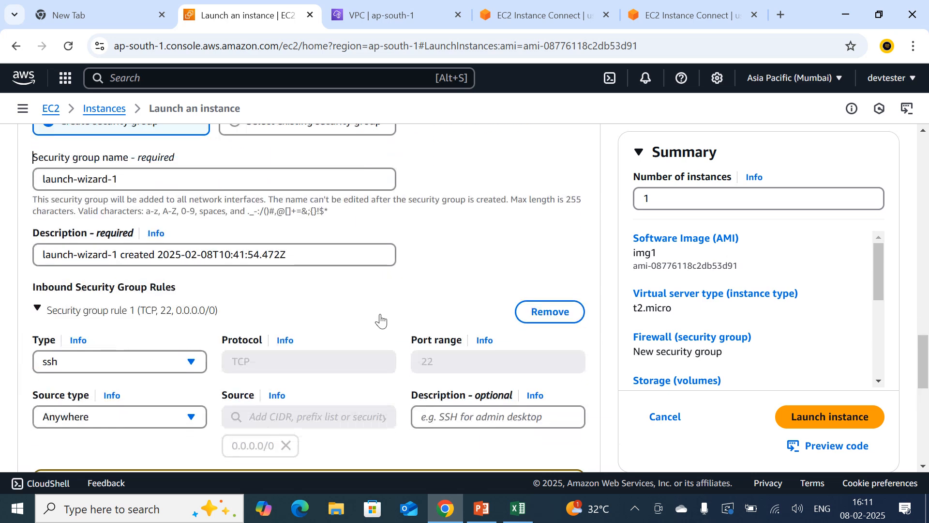
click(832, 415)
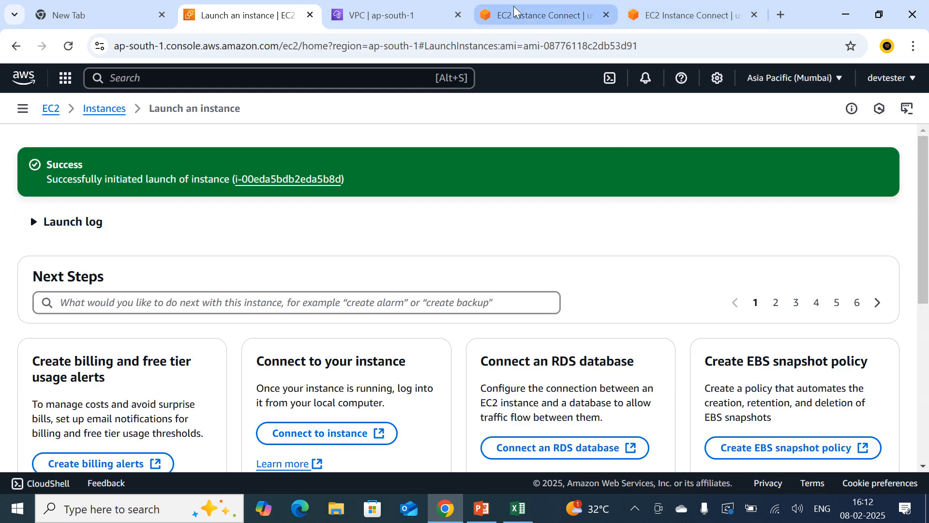
Select server3 in the instances list, try to connect to it through EC2 Instance Connect as root, and return to the list
click(107, 111)
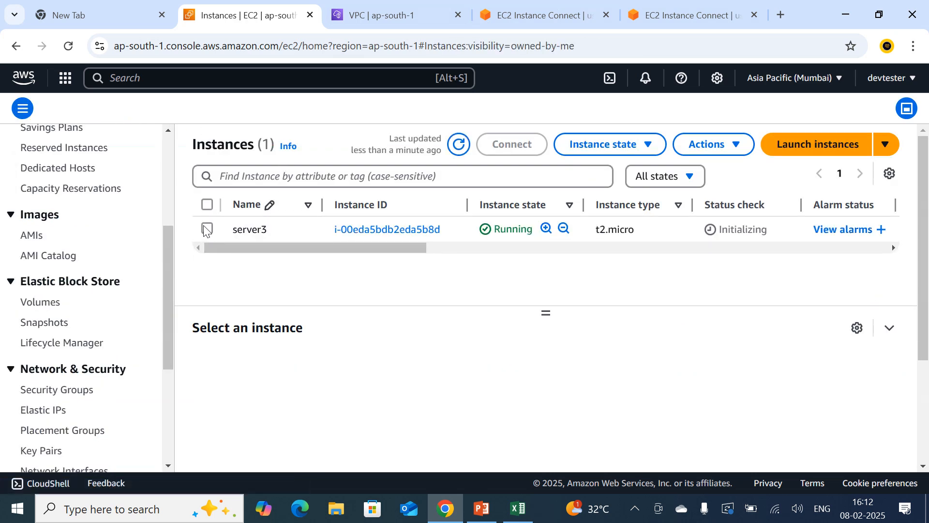
click(207, 230)
click(521, 145)
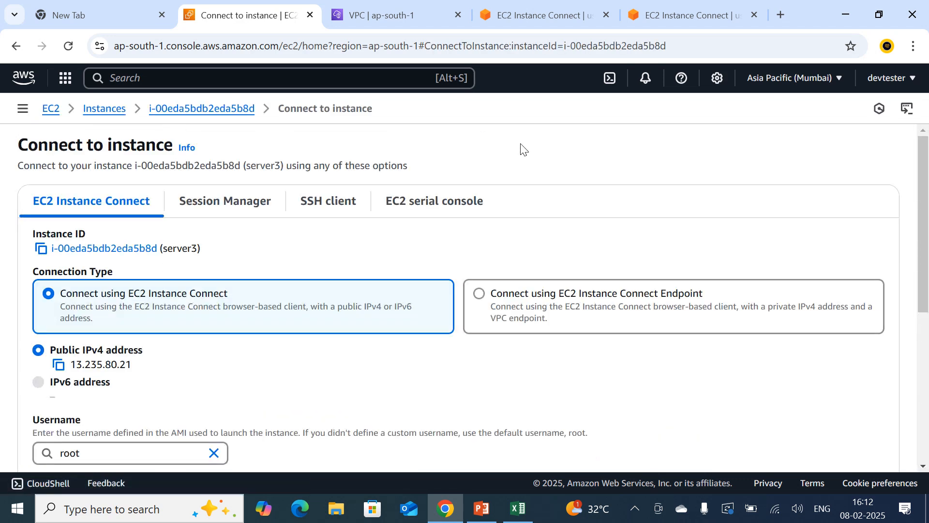
scroll(465, 269, down, 4)
click(850, 340)
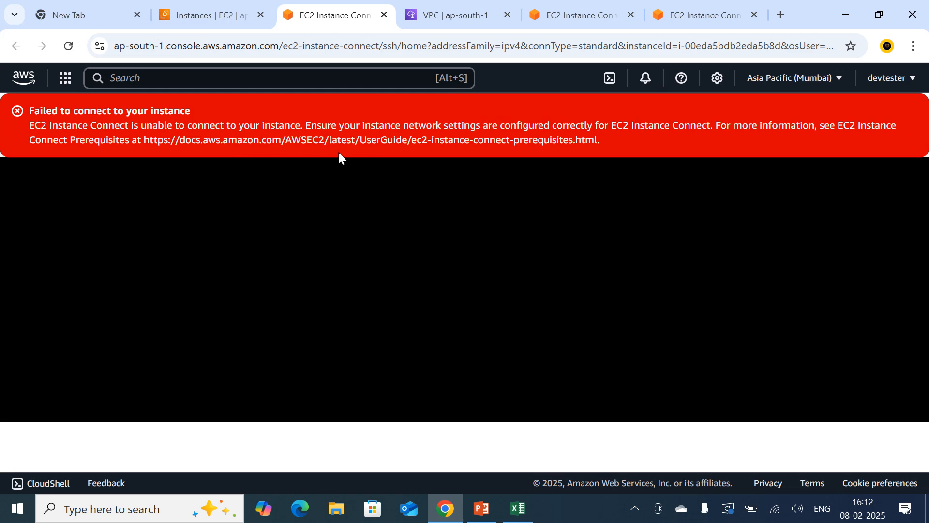
click(214, 7)
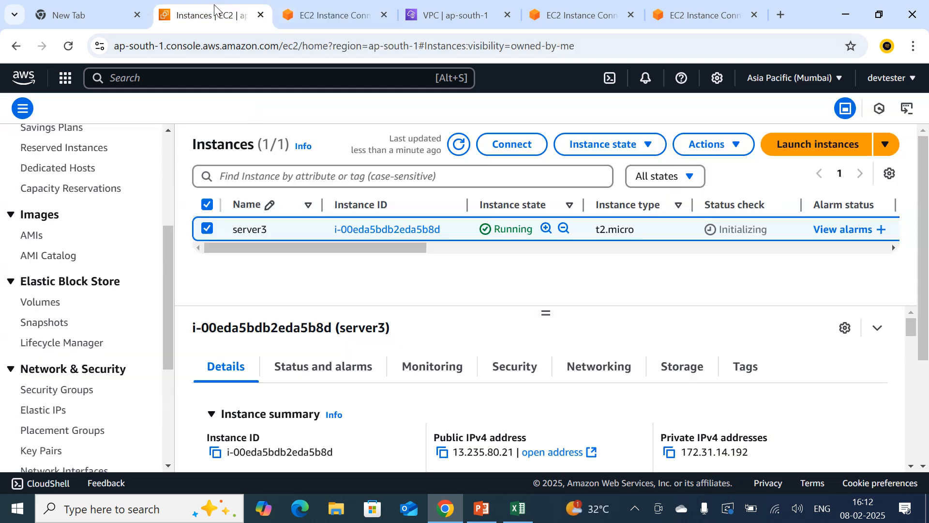
Examine server3's instance details and its available networking actions for network settings that affect the connection
scroll(502, 334, down, 2)
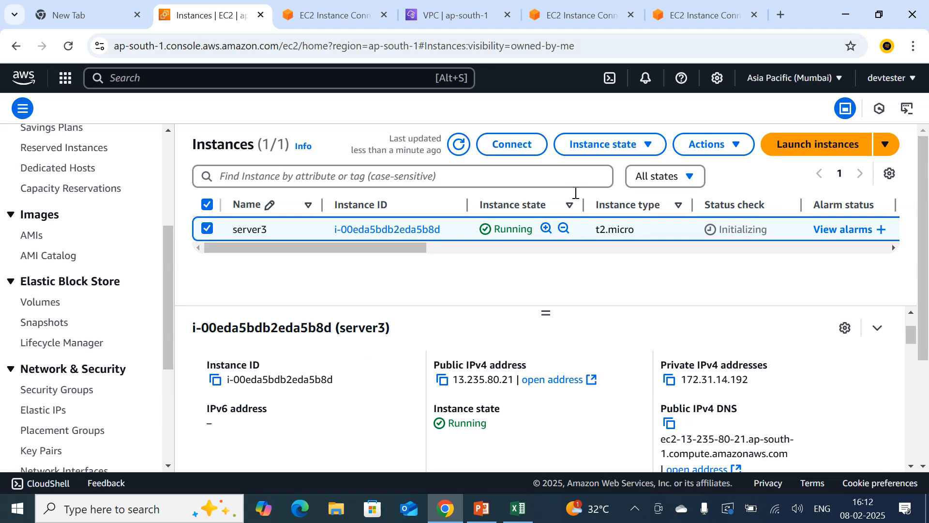
scroll(438, 388, down, 3)
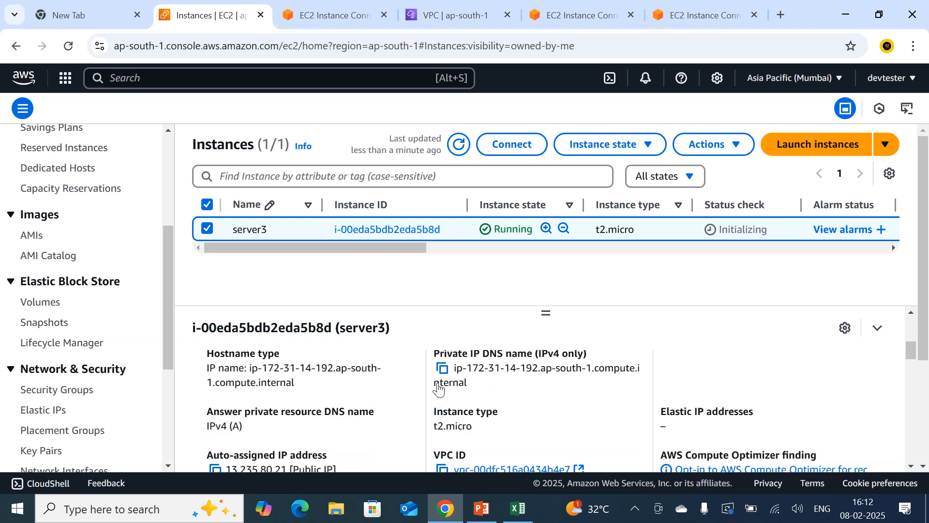
scroll(437, 387, down, 3)
scroll(438, 397, up, 2)
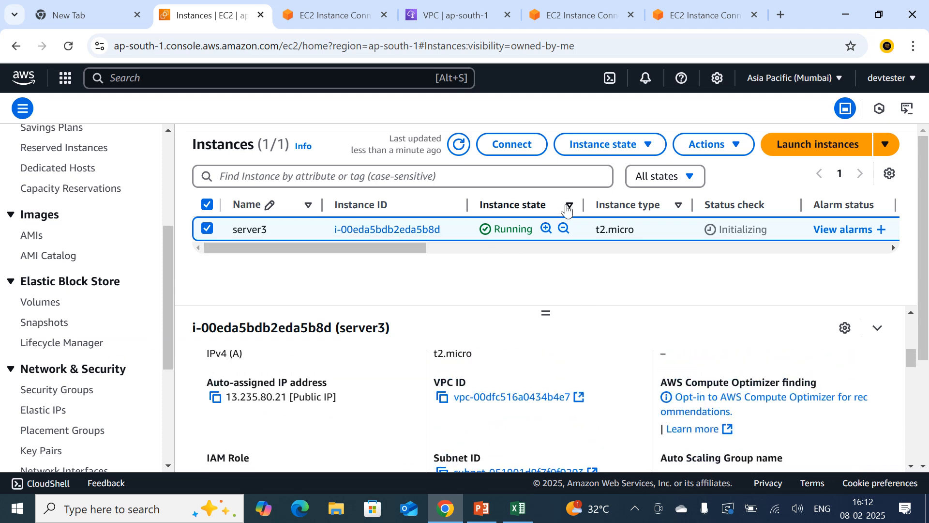
click(735, 145)
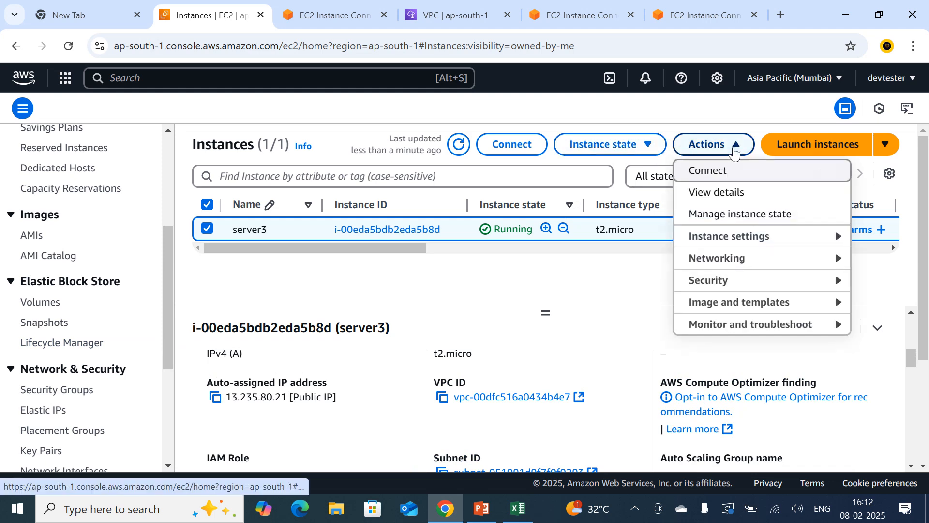
mouse_move(744, 264)
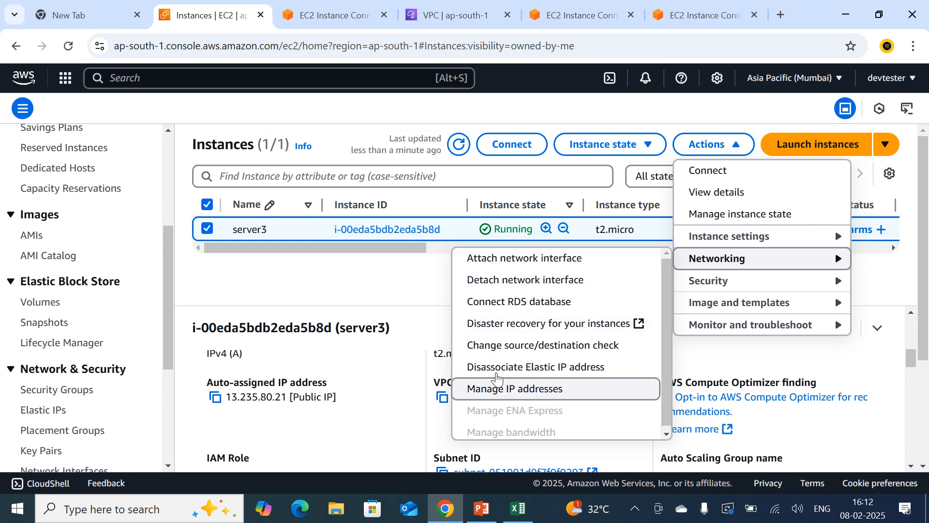
click(388, 373)
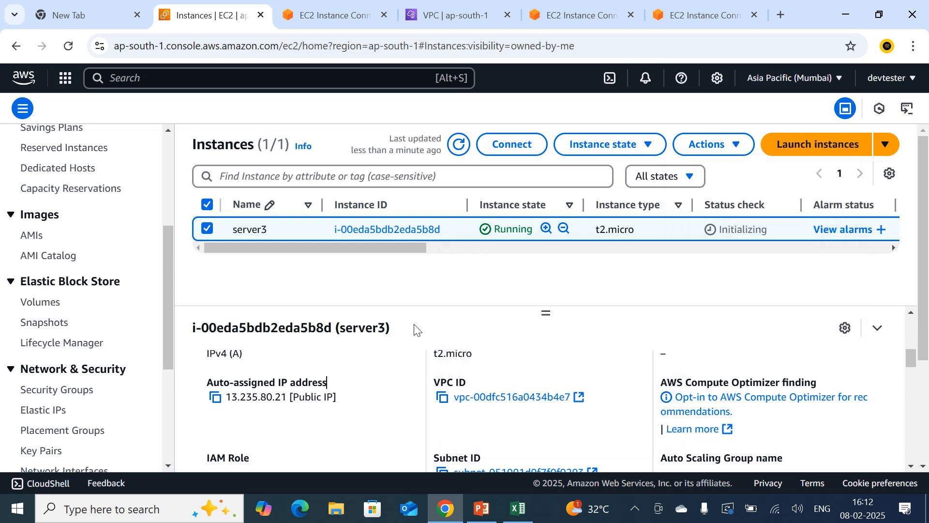
scroll(415, 339, down, 5)
scroll(414, 383, down, 10)
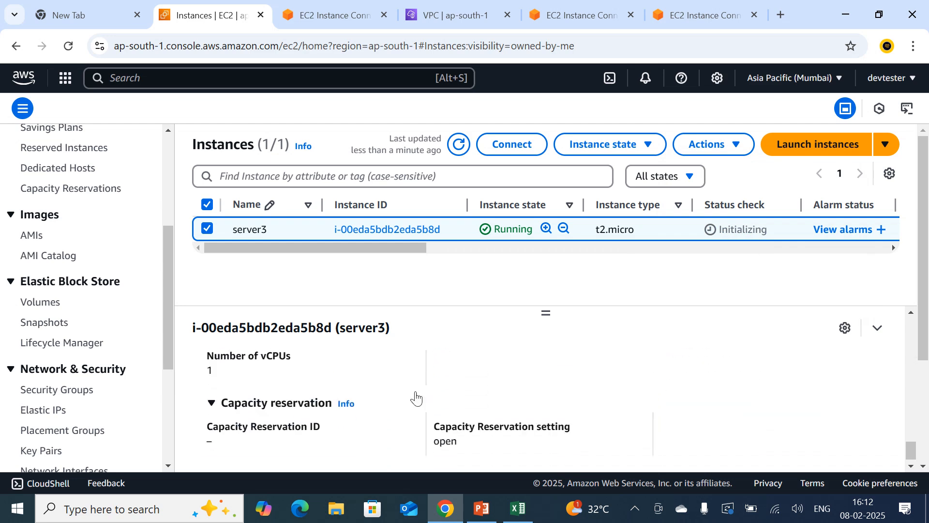
scroll(97, 311, up, 5)
scroll(95, 307, down, 6)
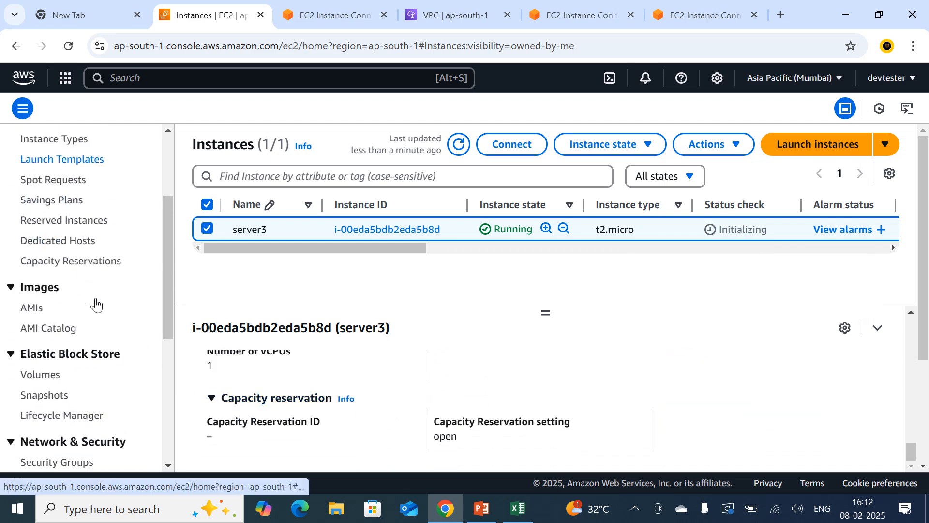
Open the security groups list, select the default group and start editing its inbound rules
click(78, 323)
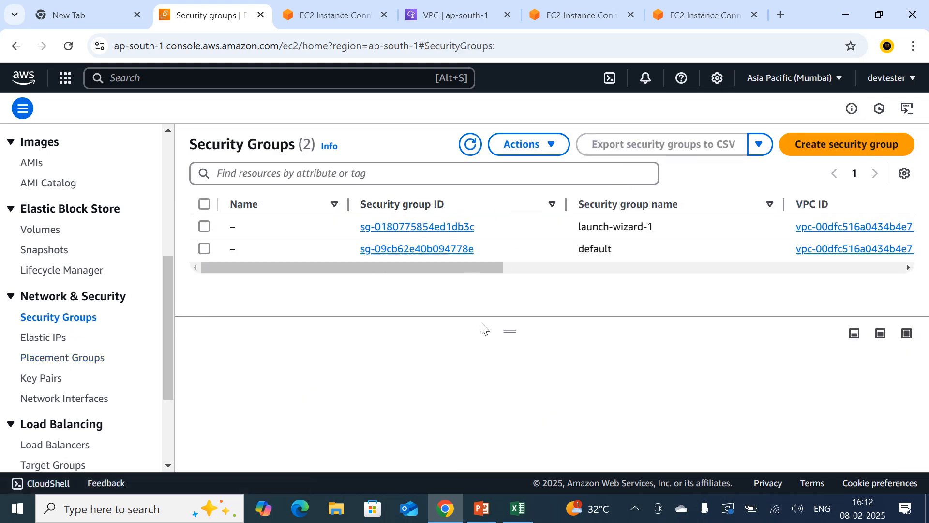
click(204, 249)
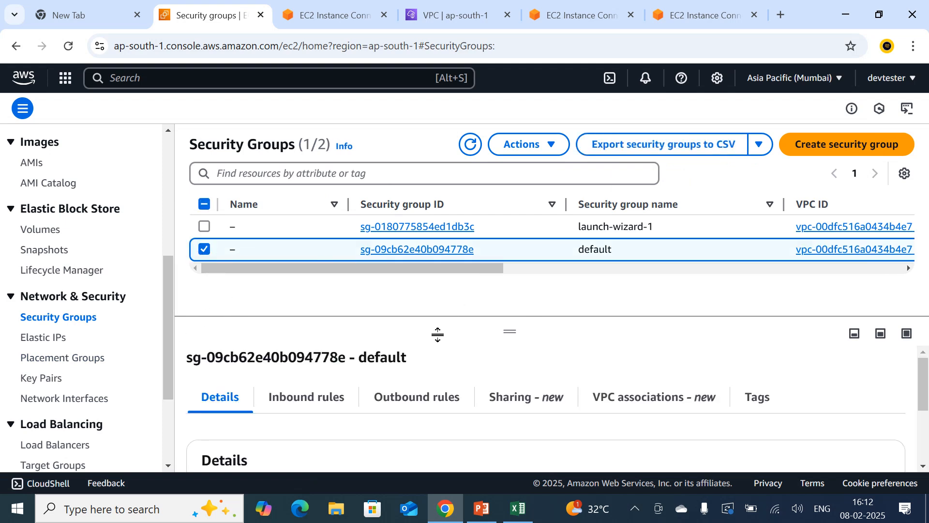
scroll(409, 353, down, 3)
scroll(310, 359, up, 2)
click(302, 362)
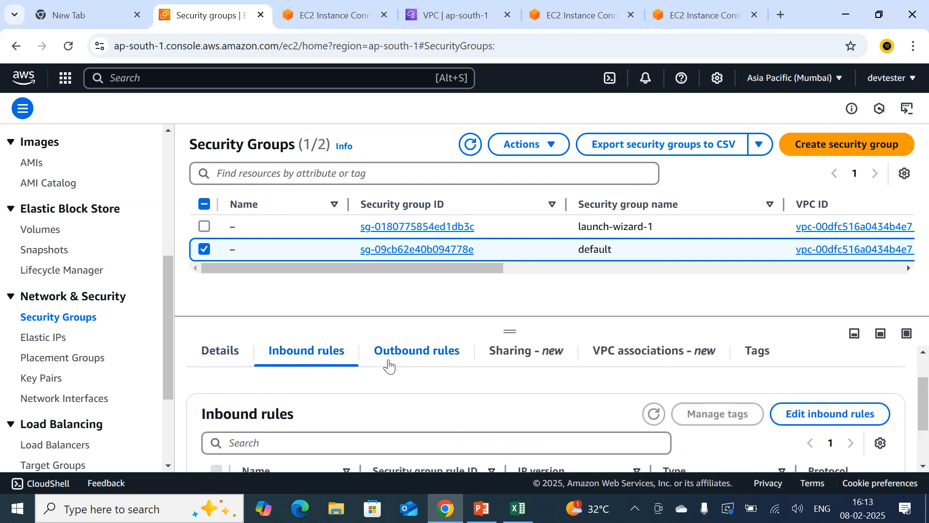
scroll(390, 371, down, 1)
click(812, 374)
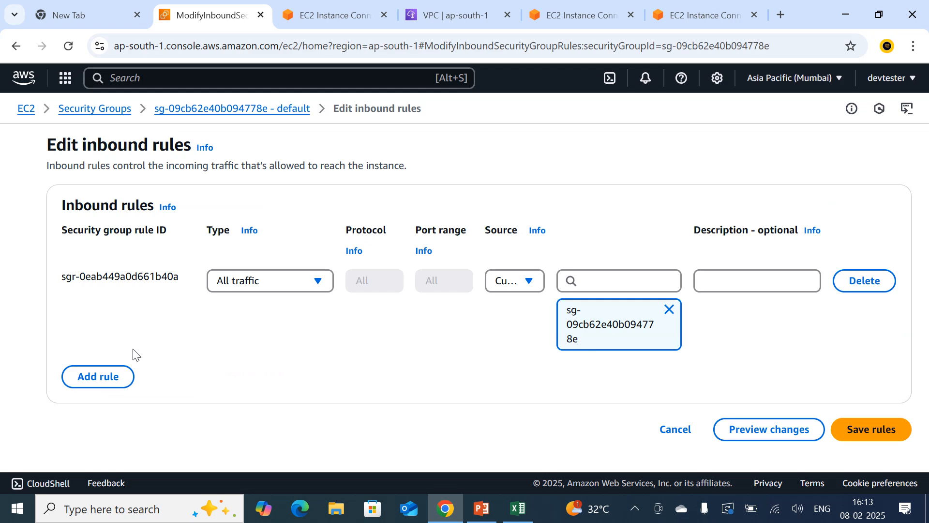
Try to change the existing rule's source to Anywhere-IPv4 and add a second All traffic rule from Anywhere-IPv4
click(529, 290)
click(521, 335)
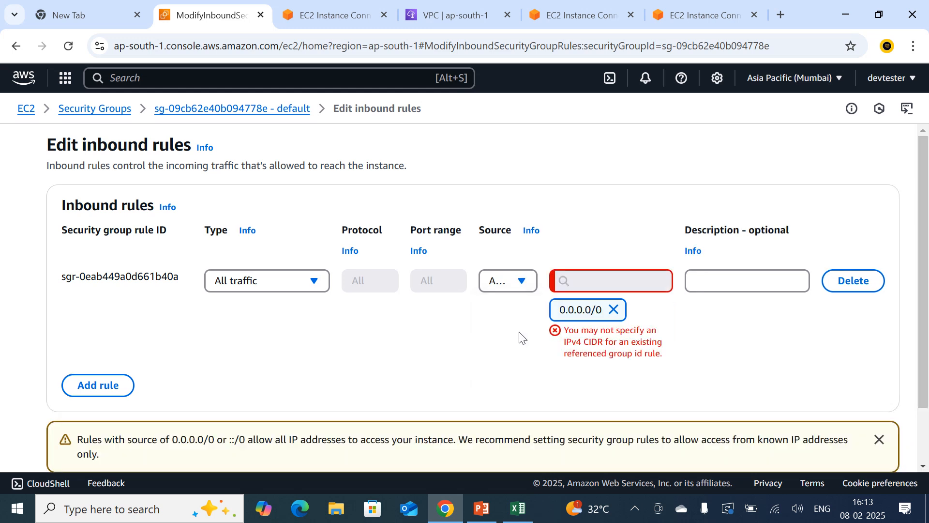
click(113, 398)
scroll(290, 348, down, 2)
click(307, 318)
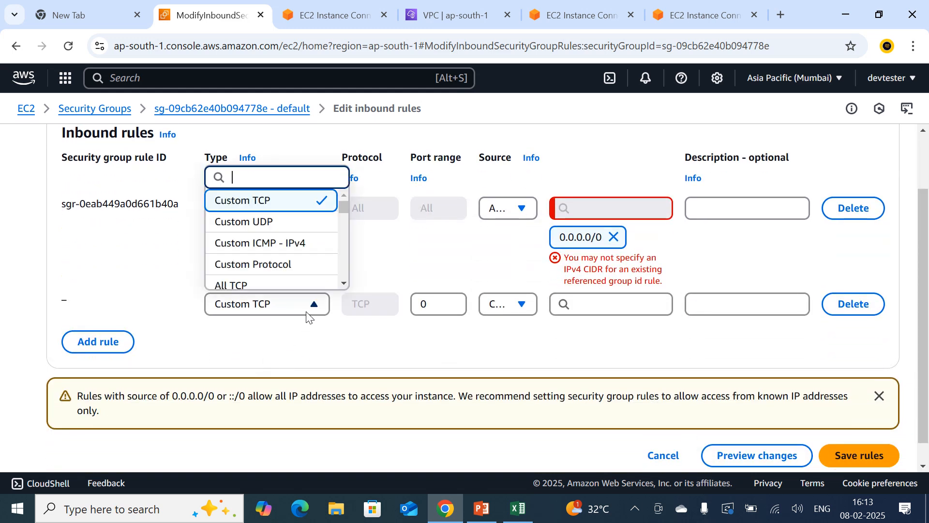
scroll(269, 273, down, 2)
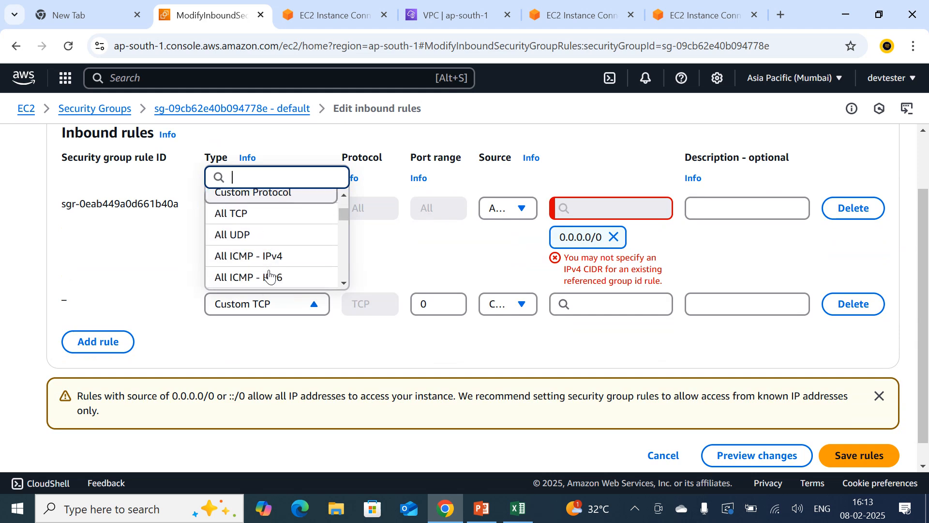
scroll(269, 273, down, 2)
click(240, 225)
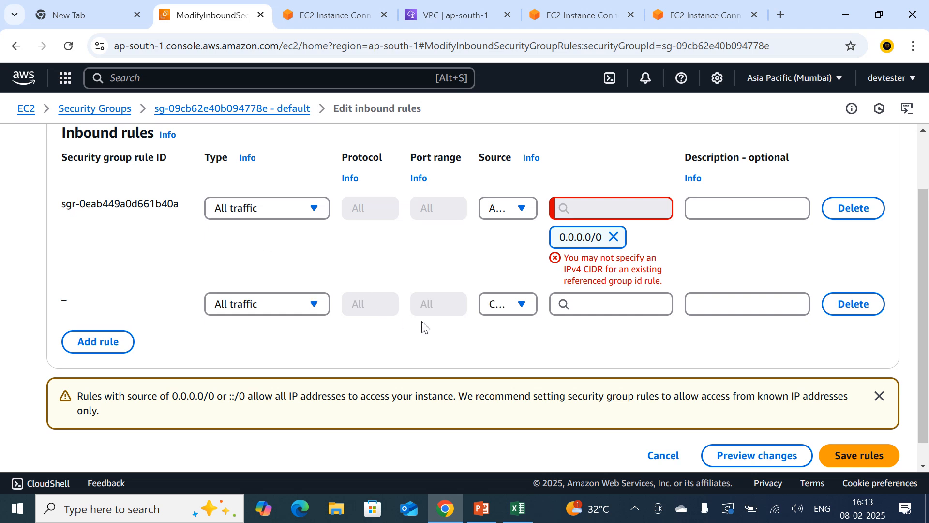
click(519, 305)
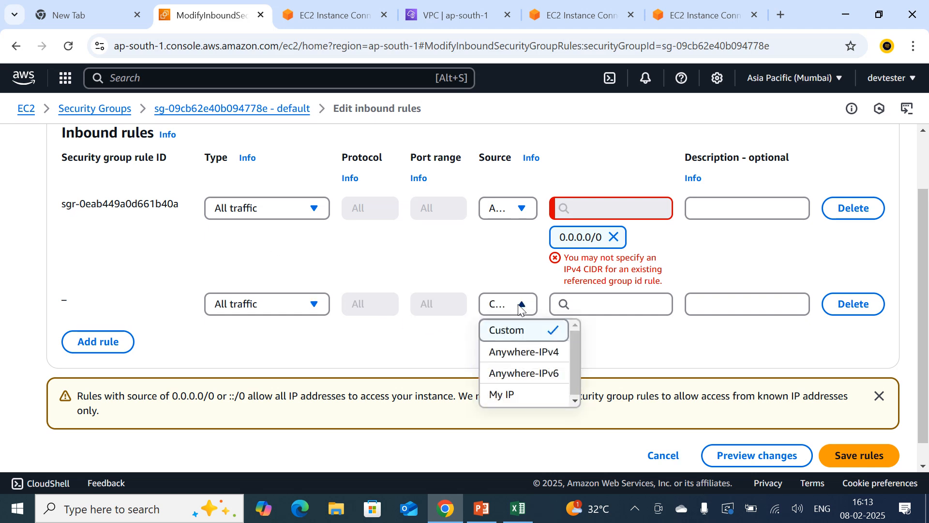
click(517, 361)
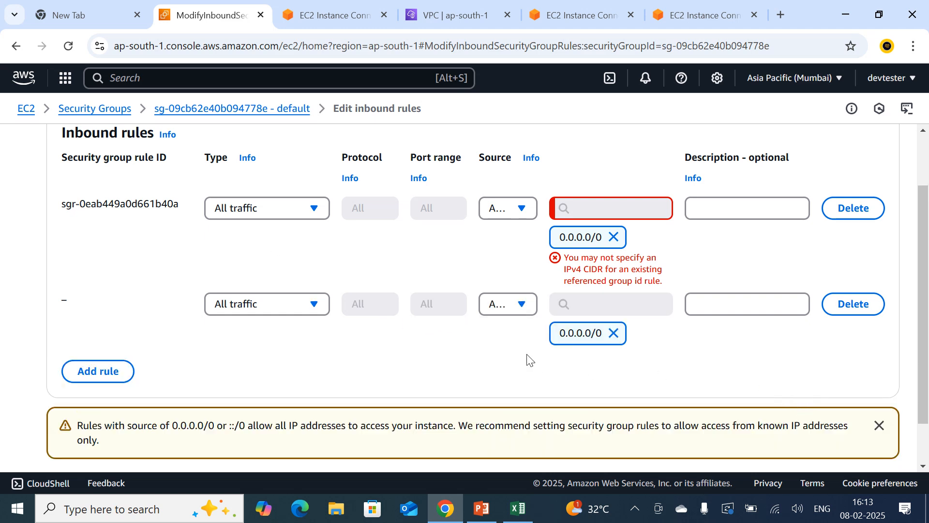
Review both inbound rules and delete the newly added All traffic rule
scroll(530, 360, up, 2)
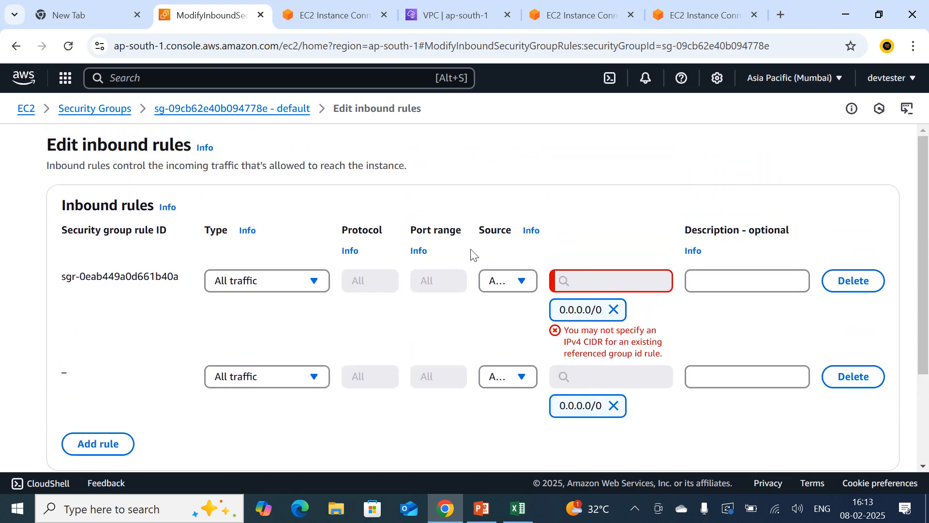
scroll(471, 255, down, 3)
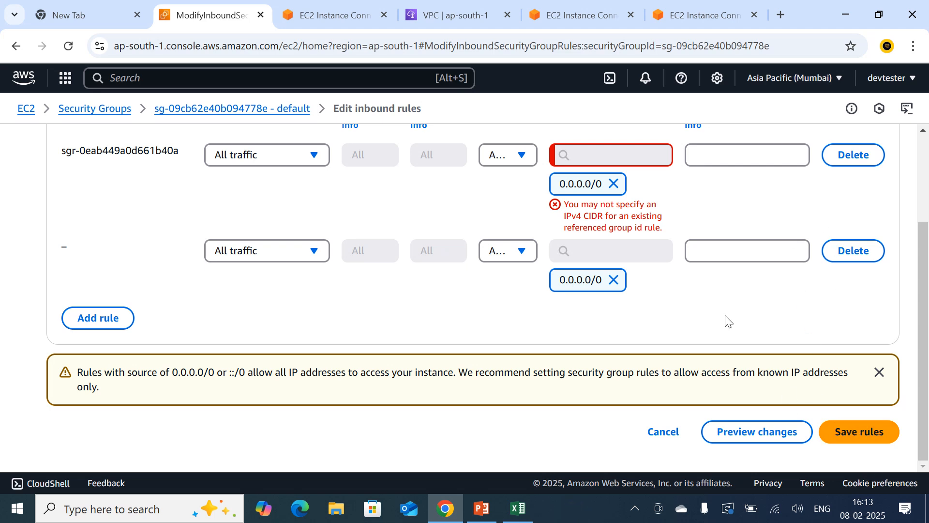
scroll(669, 264, up, 3)
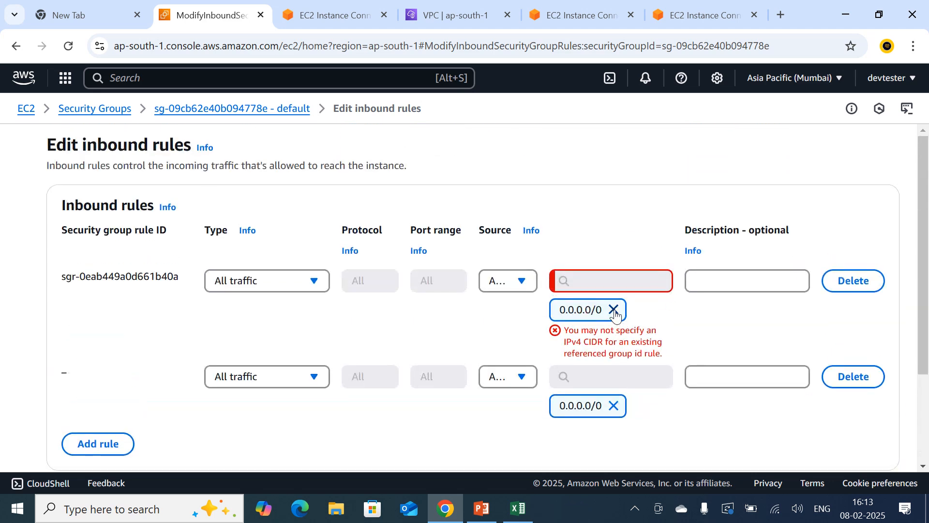
click(852, 377)
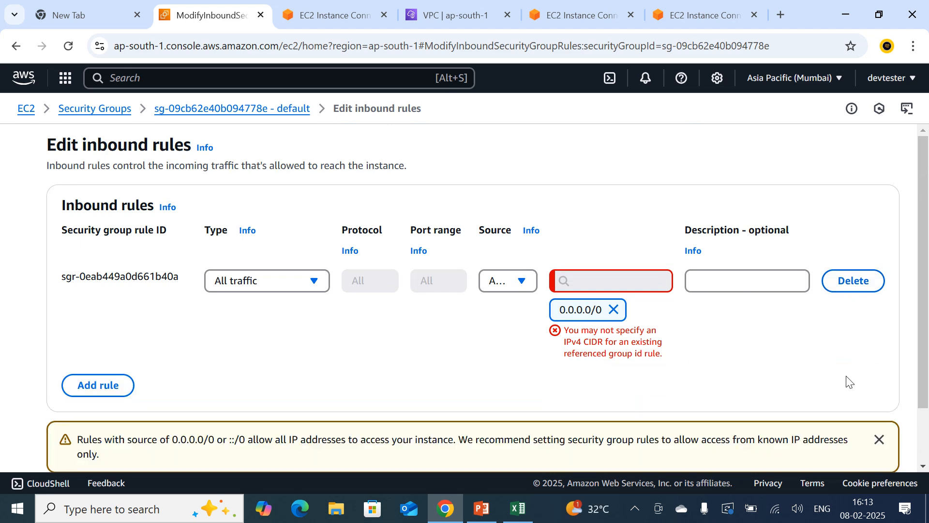
Clear the existing rule's 0.0.0.0/0 source and try setting it to Anywhere-IPv4 again, dismissing the open-access notice
click(614, 309)
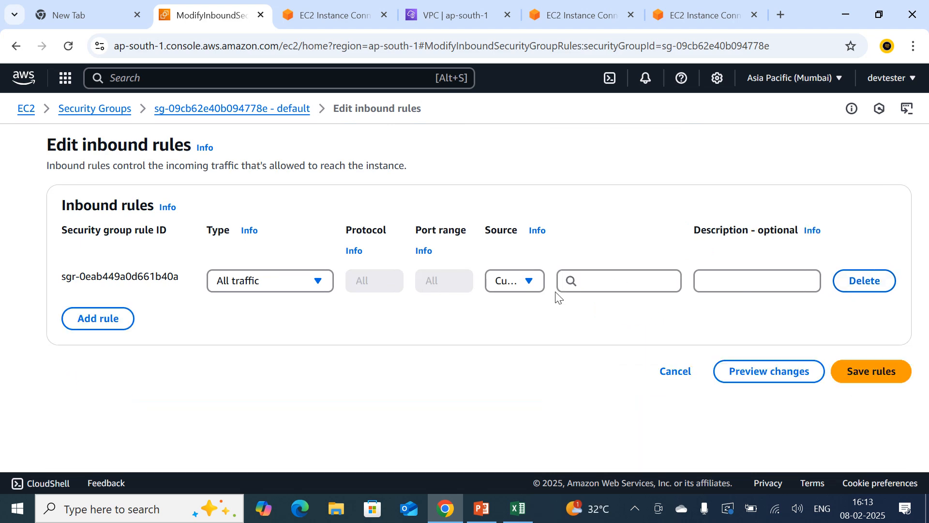
click(528, 281)
click(540, 328)
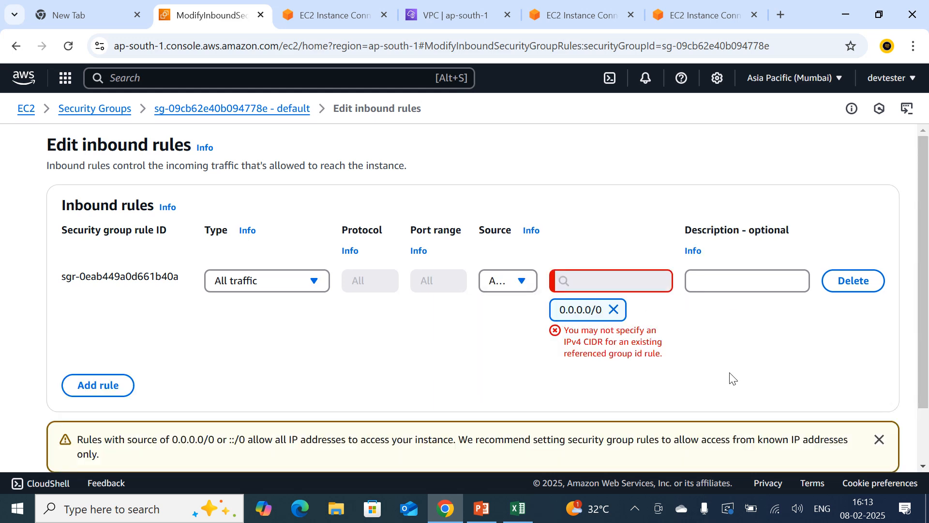
scroll(822, 364, down, 1)
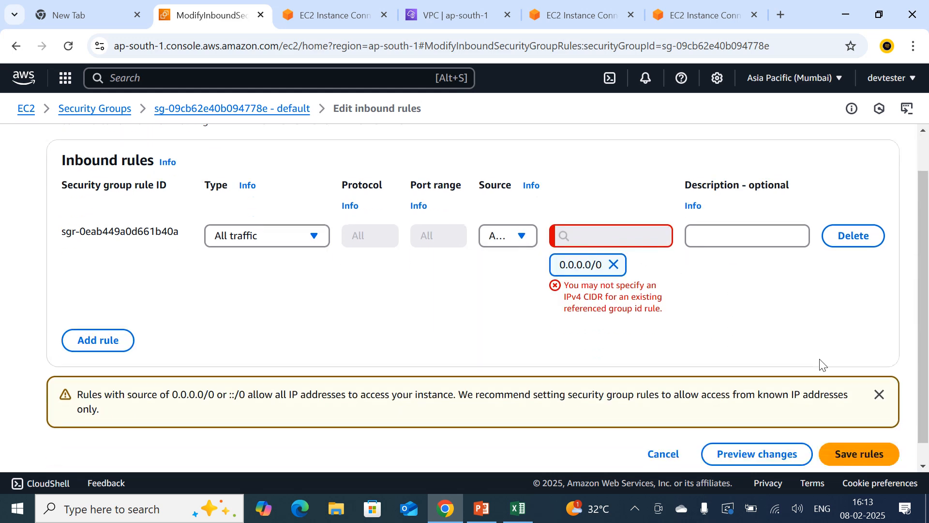
click(880, 373)
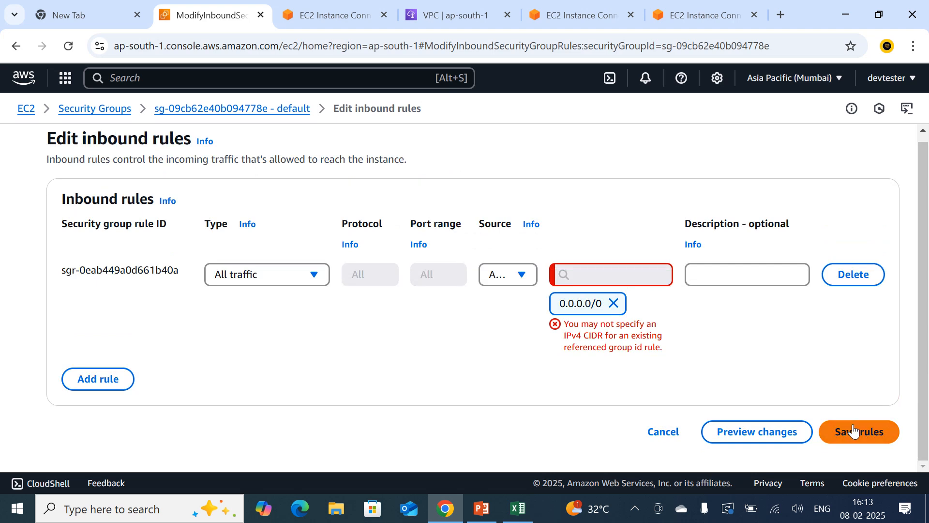
click(613, 304)
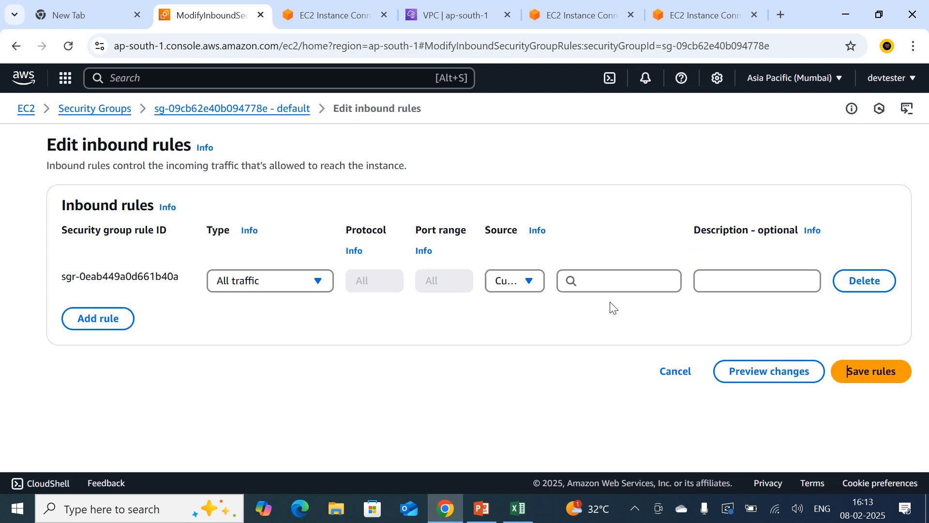
click(499, 282)
click(517, 326)
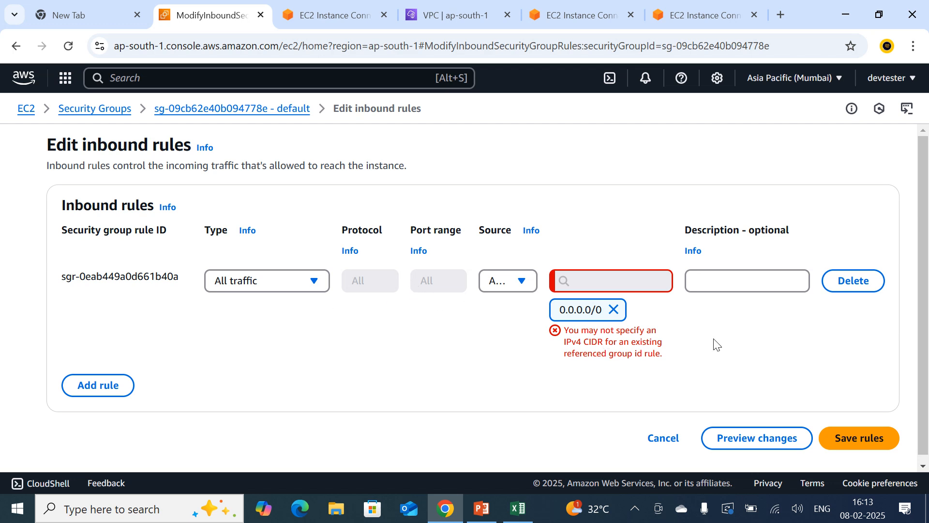
Replace the existing inbound rule with a new All traffic rule from Anywhere-IPv4 and save the rules
click(847, 285)
click(113, 286)
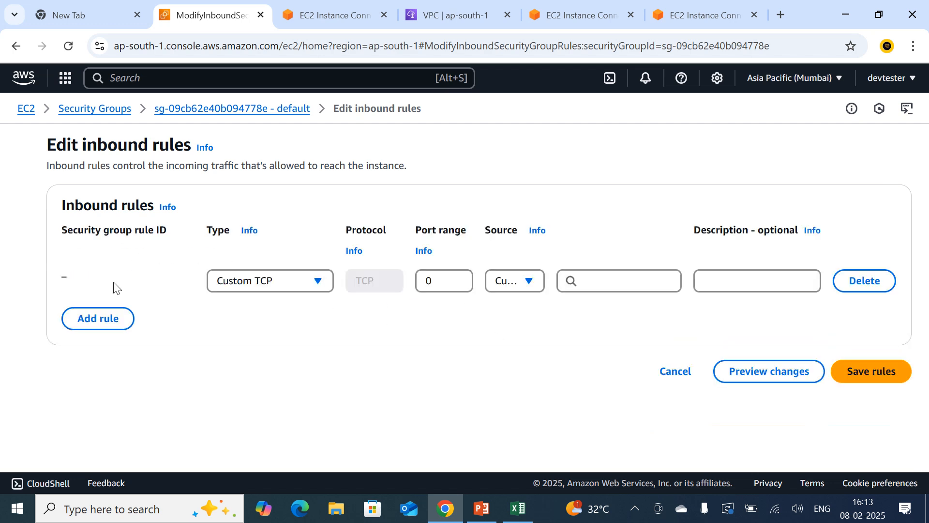
click(269, 283)
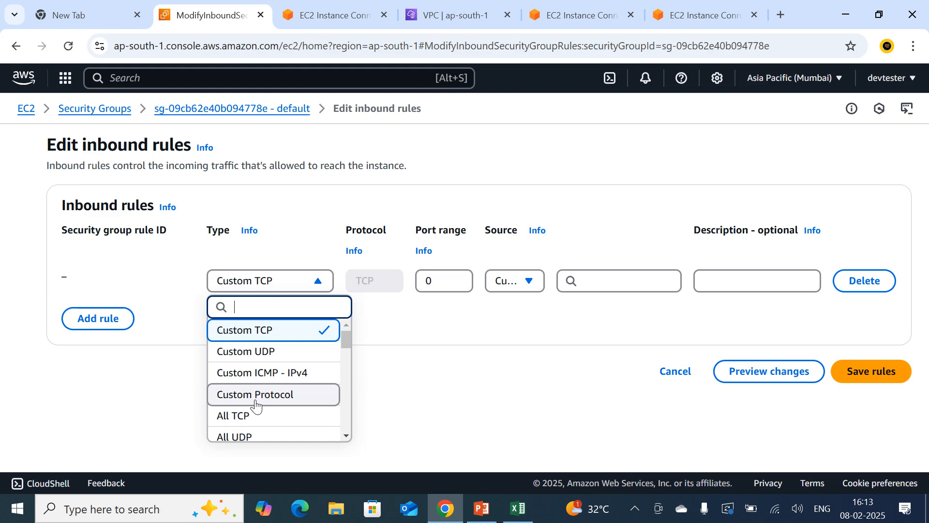
scroll(255, 407, down, 2)
click(249, 427)
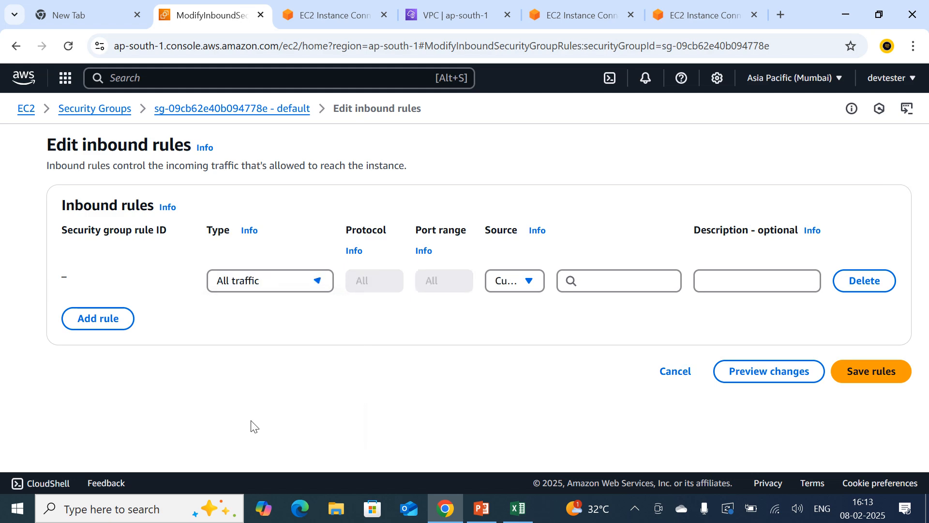
click(523, 279)
click(521, 325)
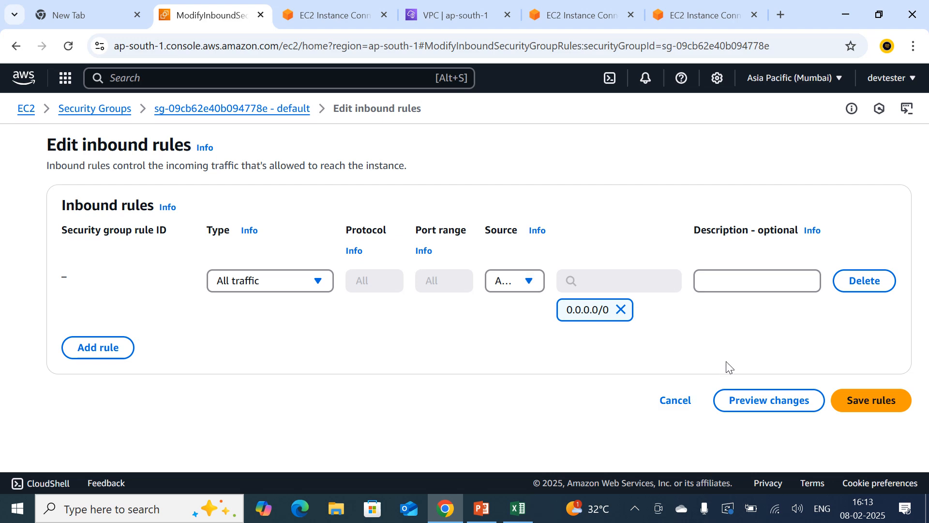
click(878, 408)
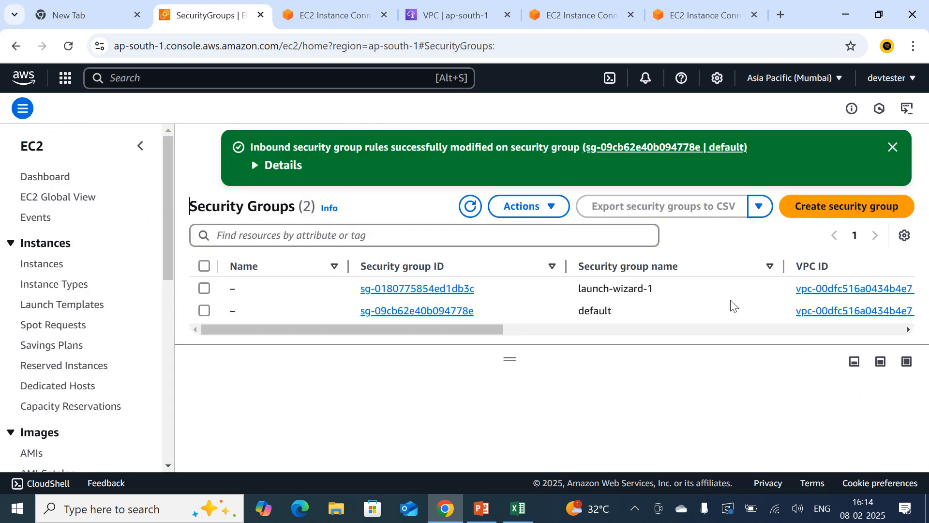
Return to server3's EC2 Instance Connect session, reload it and run sudo -i in the terminal
click(348, 18)
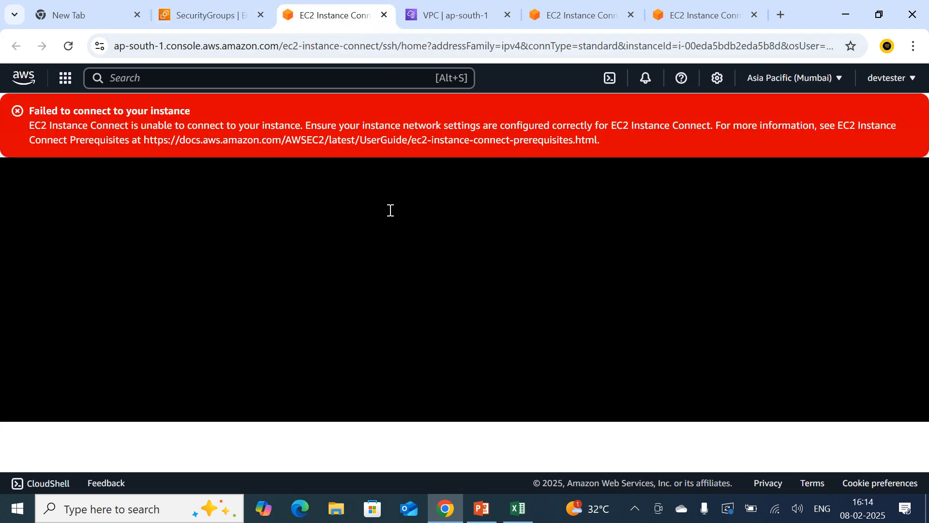
click(68, 45)
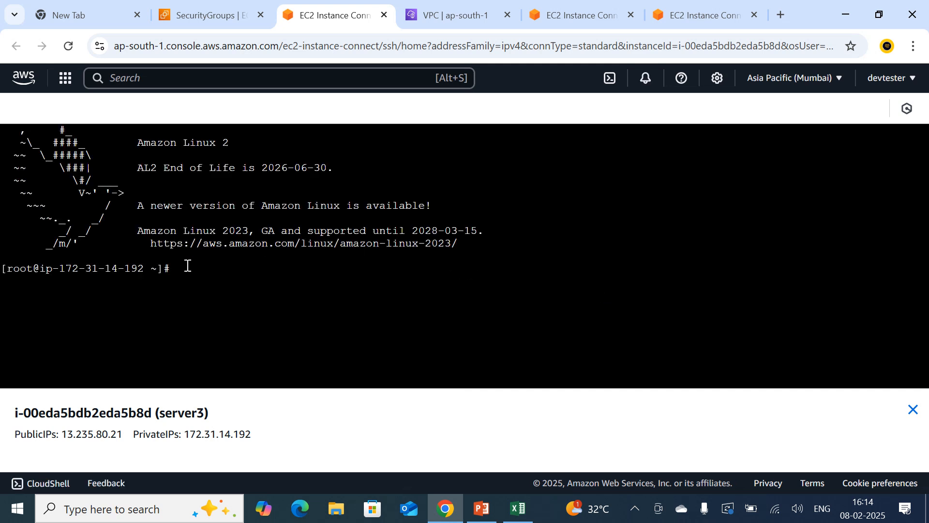
text(sudo -i)
key(Return)
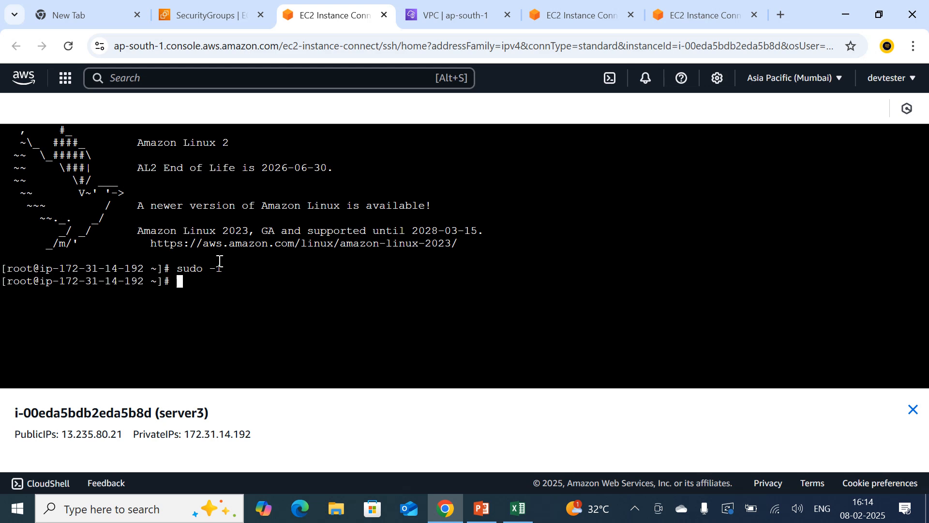
List the files in server3's root home directory with ll and display the contents of file2
text(ll)
key(Return)
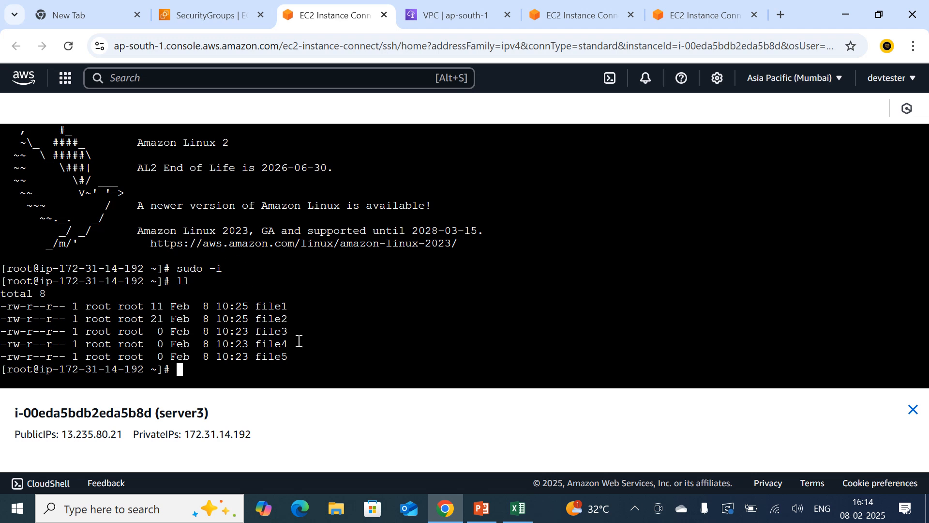
text(cat file2)
key(Return)
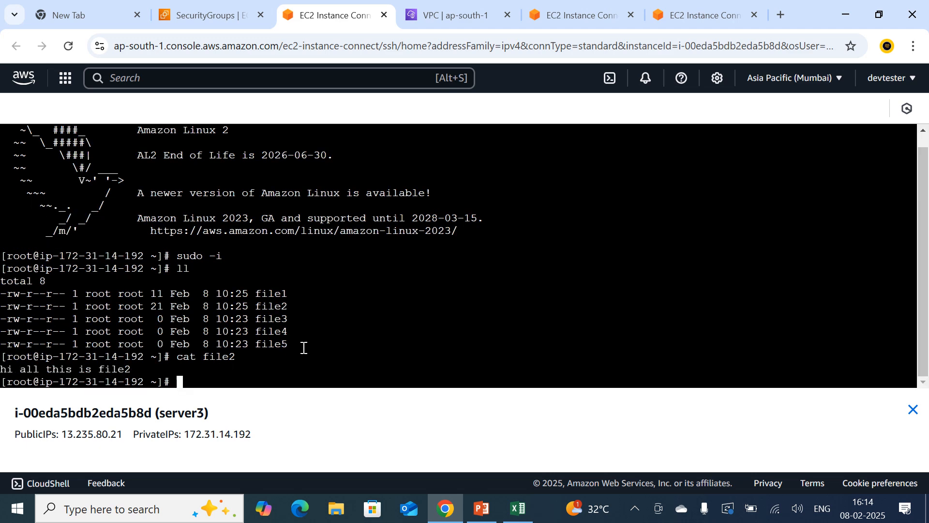